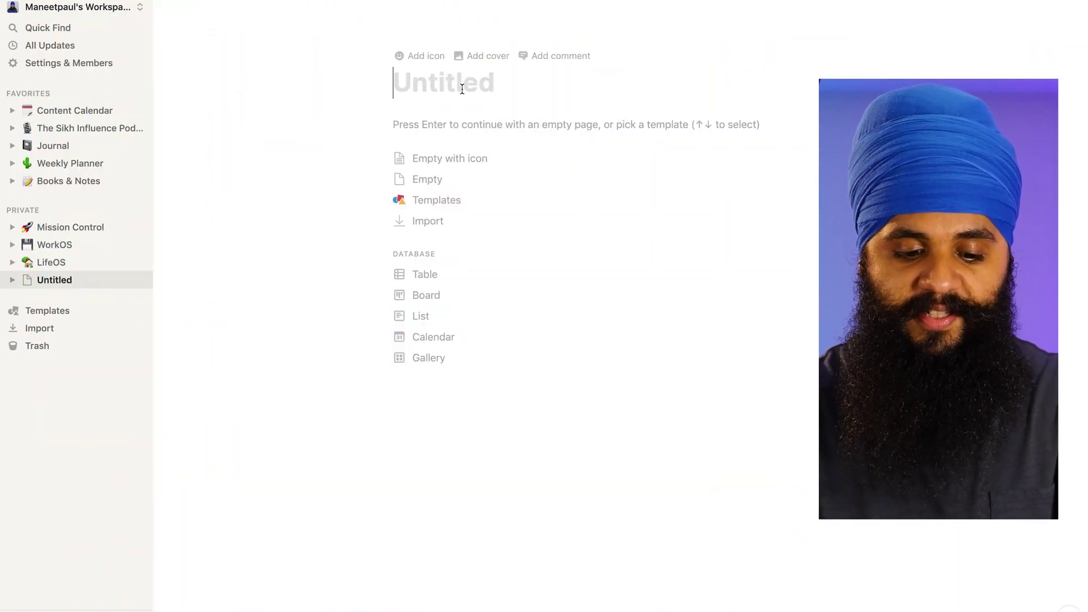
Title the new page Databases and give it the unicorn emoji as its icon
text(Databases)
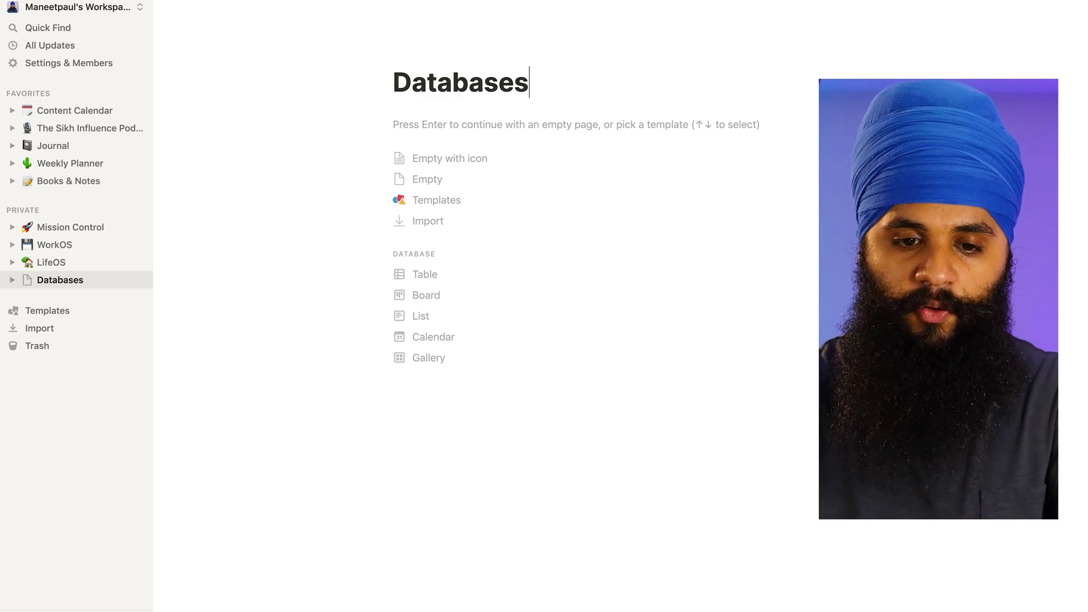
mouse_move(503, 92)
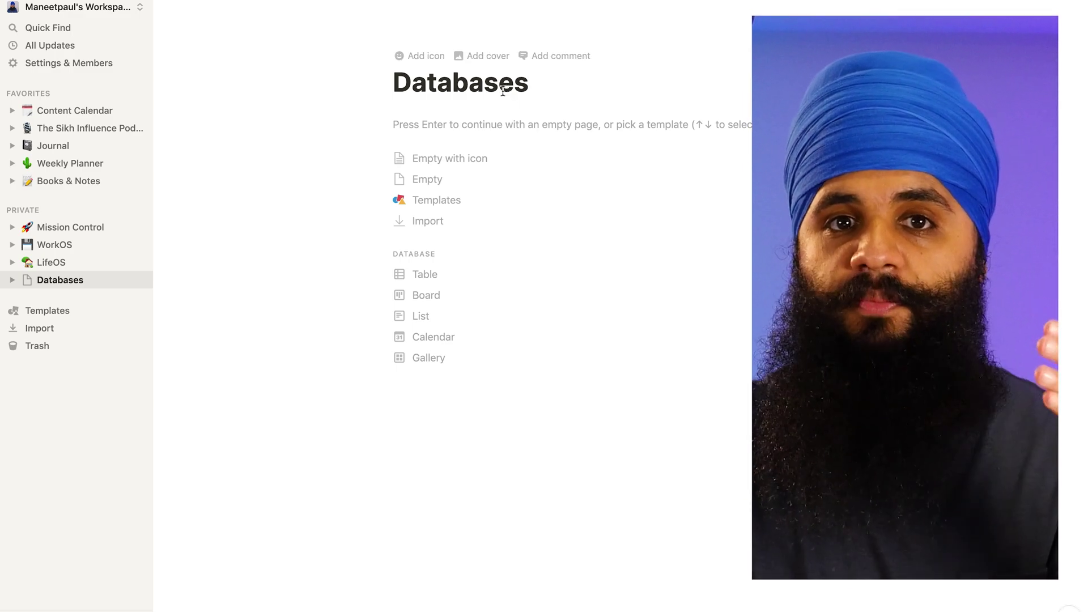
click(420, 57)
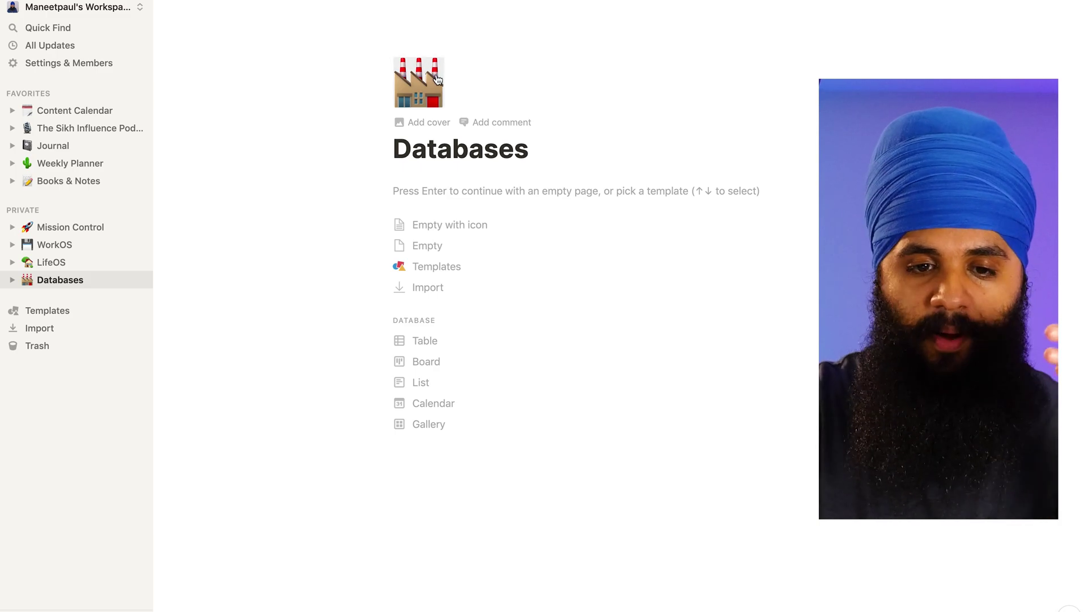
click(435, 78)
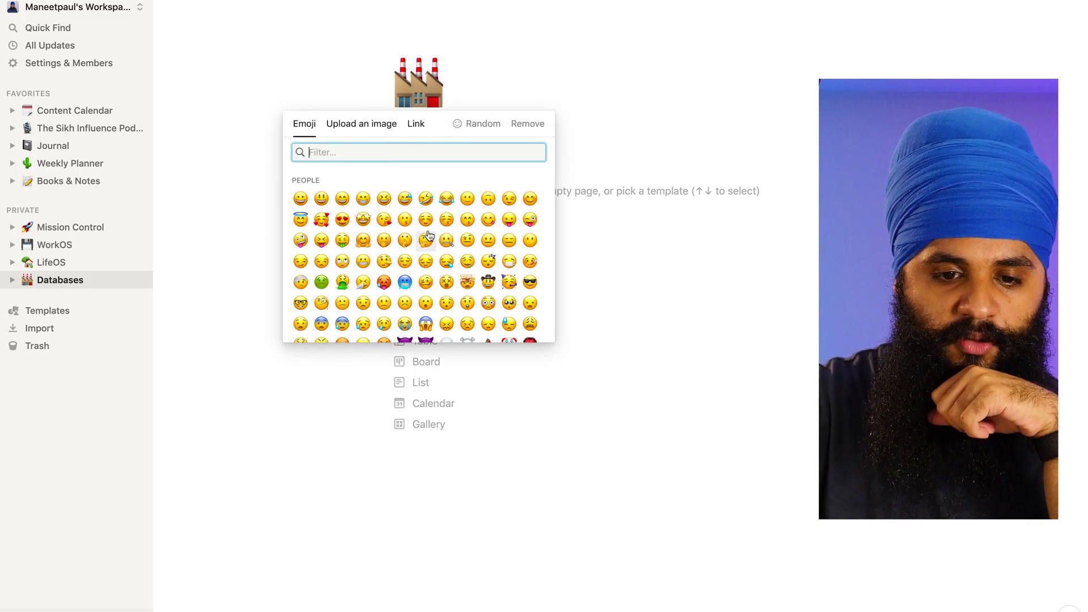
scroll(542, 247, down, 15)
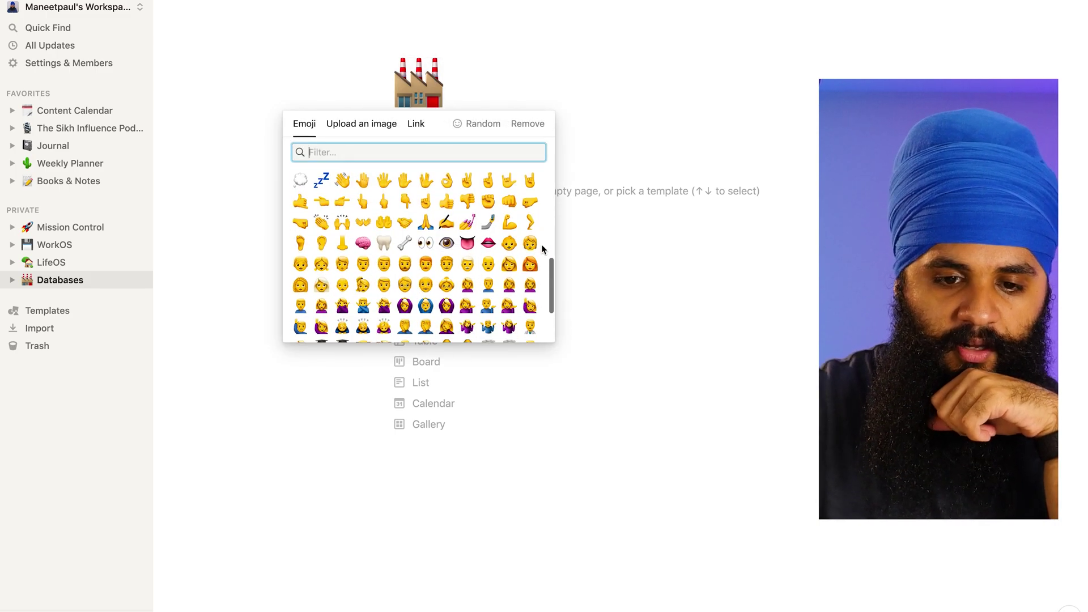
scroll(479, 263, down, 10)
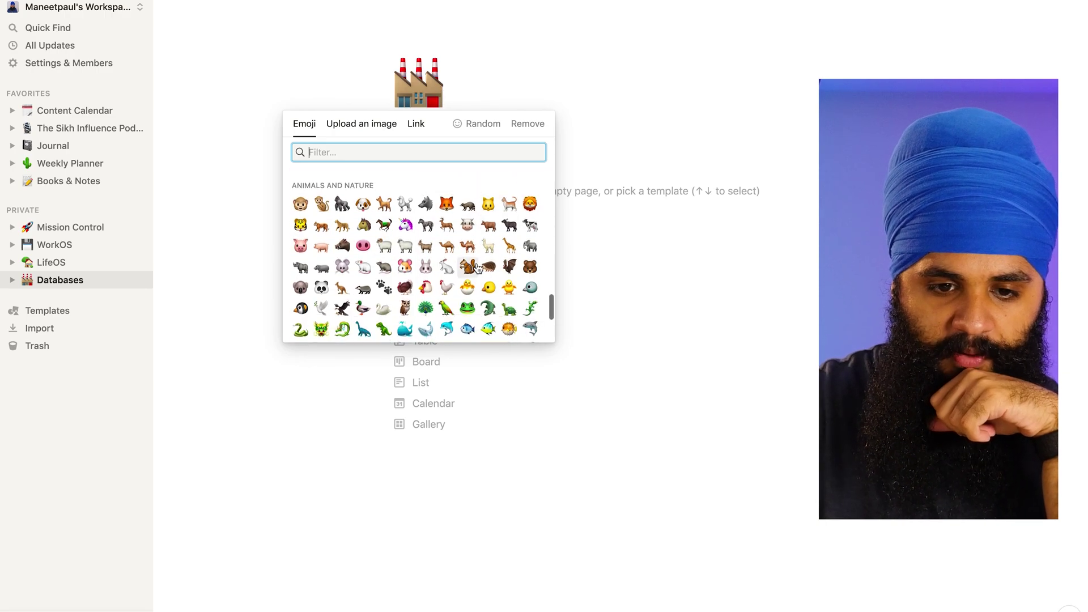
scroll(477, 267, up, 2)
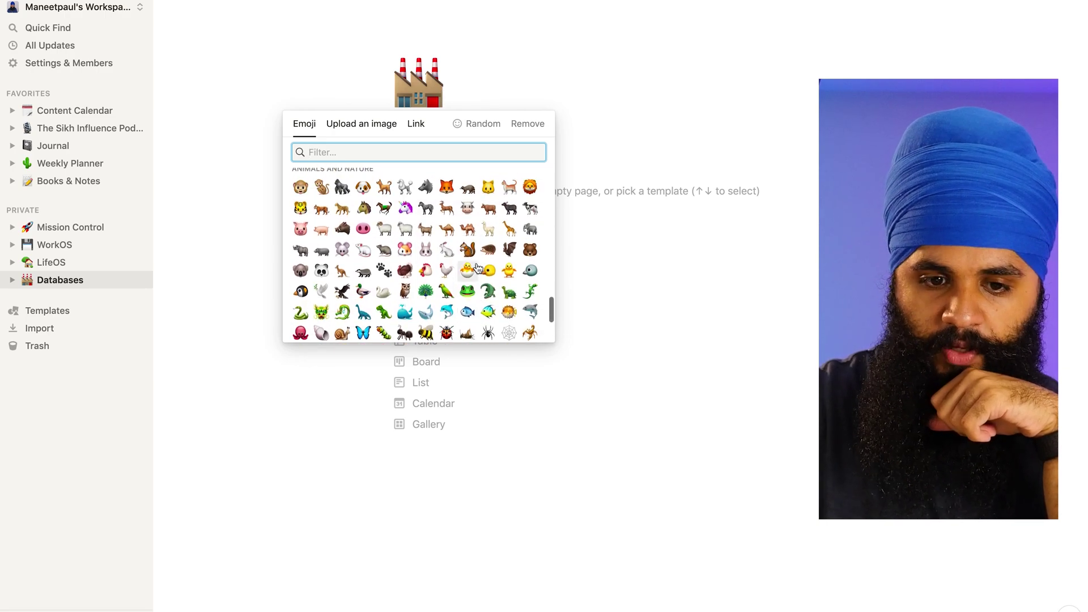
click(405, 210)
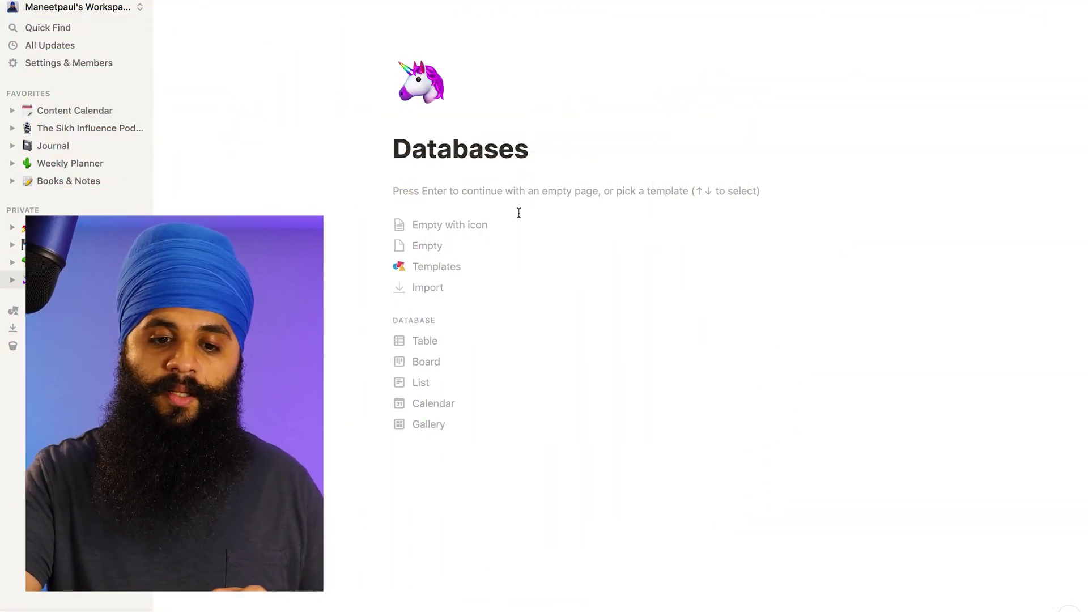
Insert an inline table titled Quarters on the page and rename its Name column to Quarters
click(471, 191)
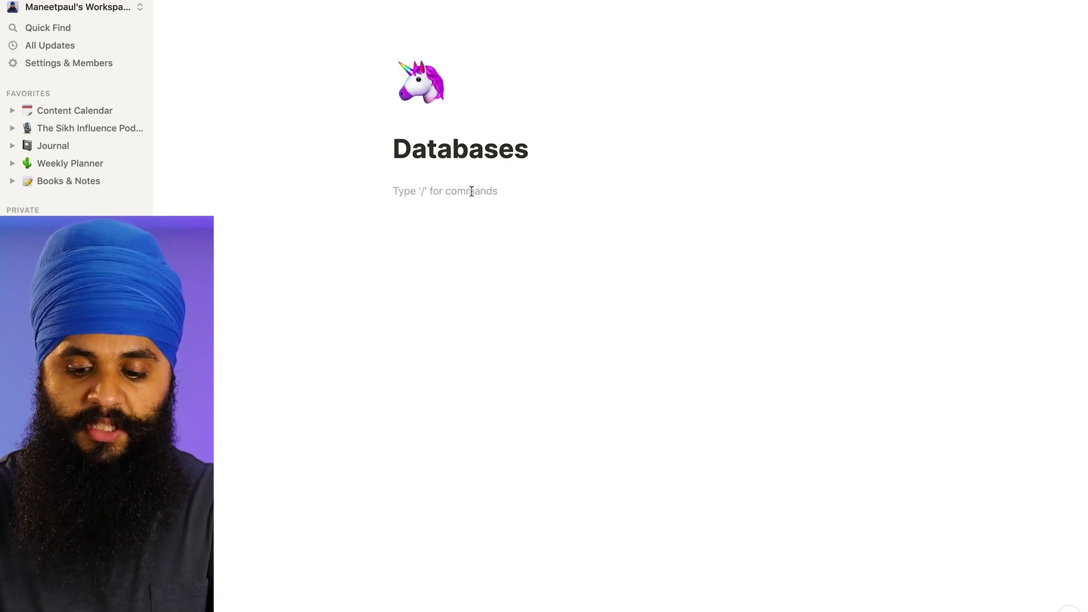
text(/table)
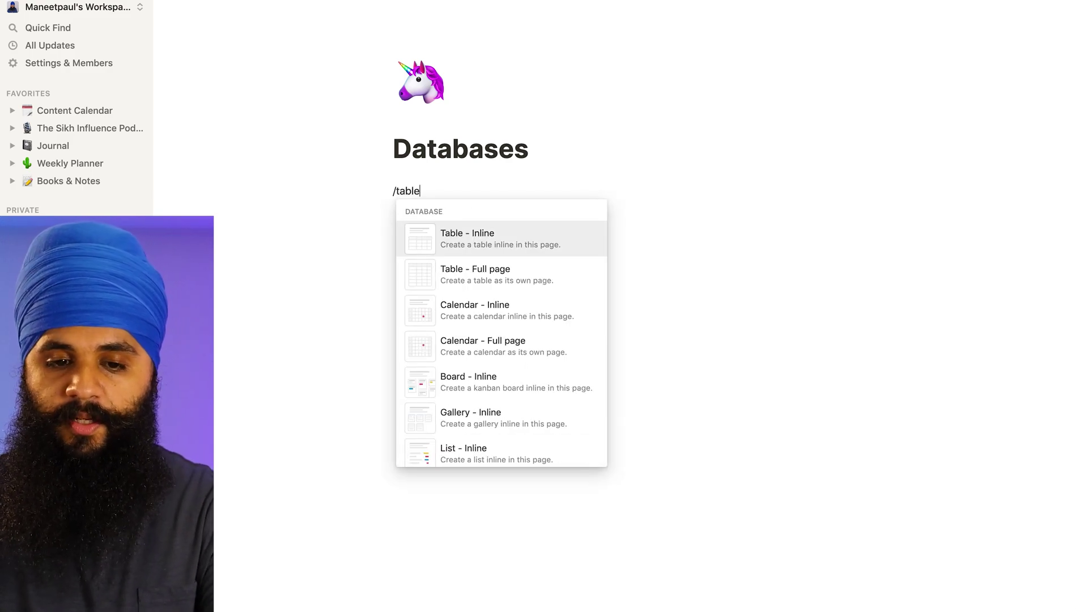
key(Return)
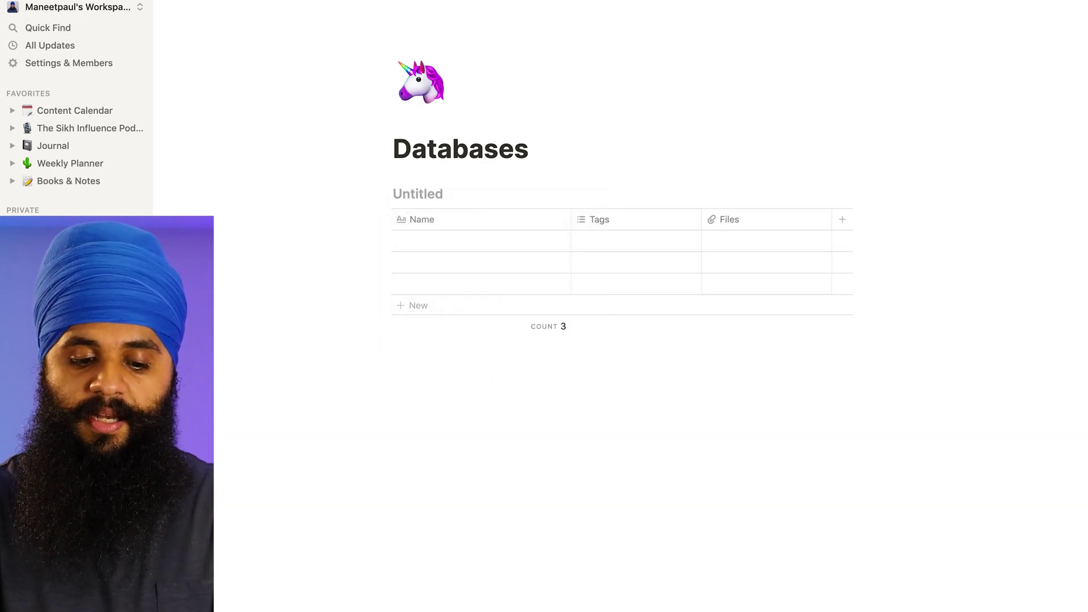
text(Qaur)
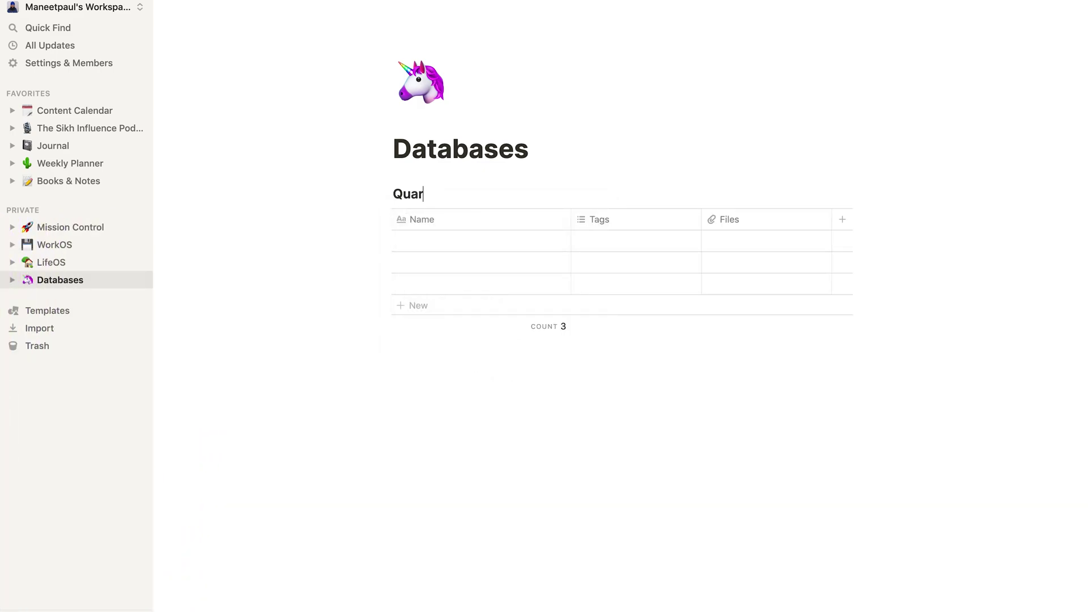
click(430, 225)
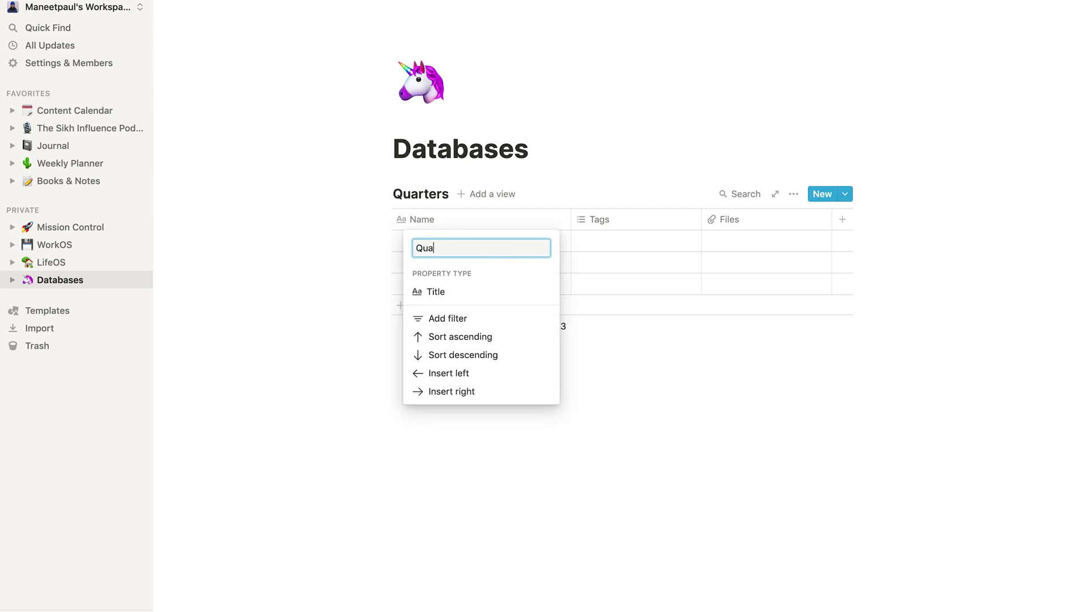
click(645, 230)
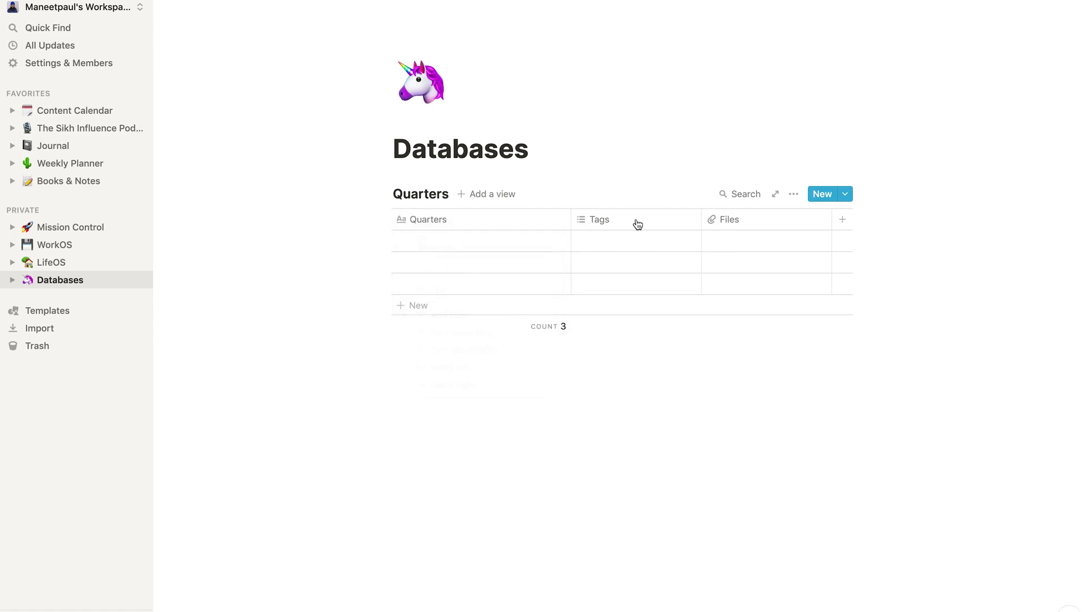
Delete the Tags and Files columns from the Quarters table
click(622, 219)
click(592, 465)
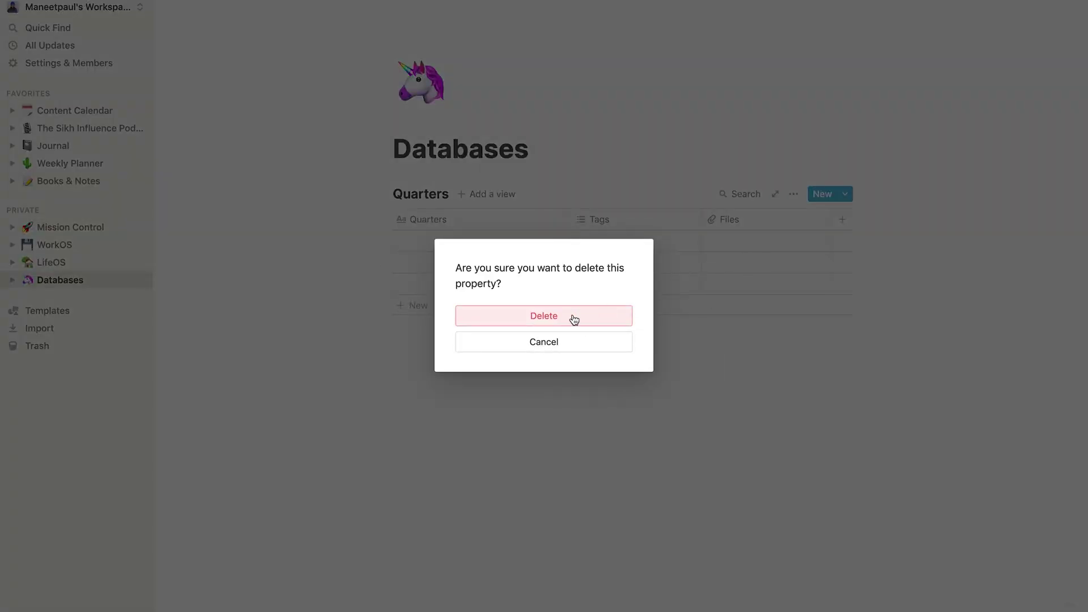
click(570, 318)
click(642, 224)
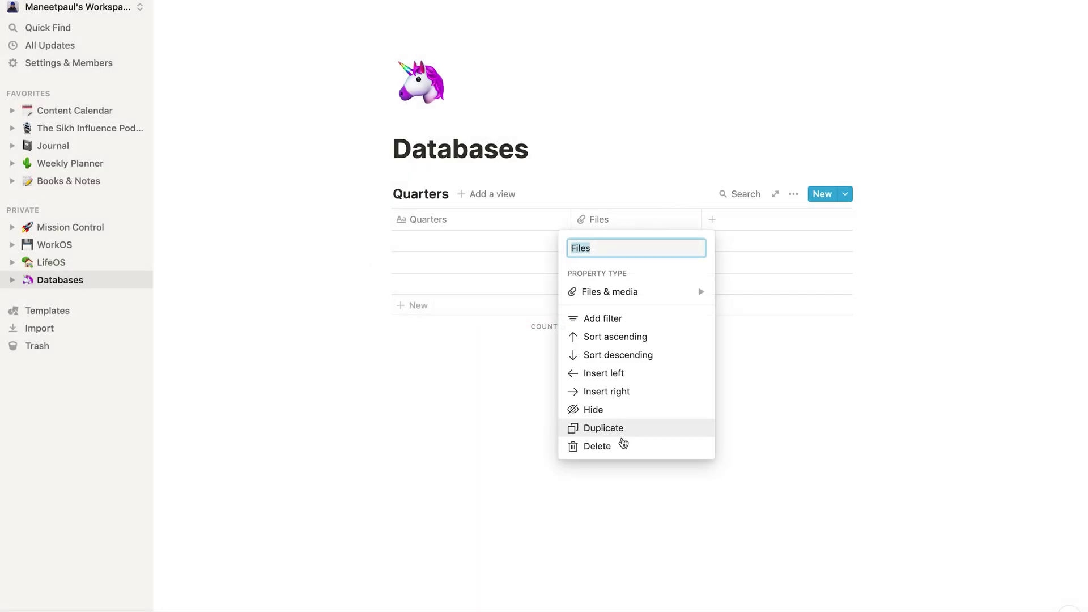
click(598, 446)
click(601, 313)
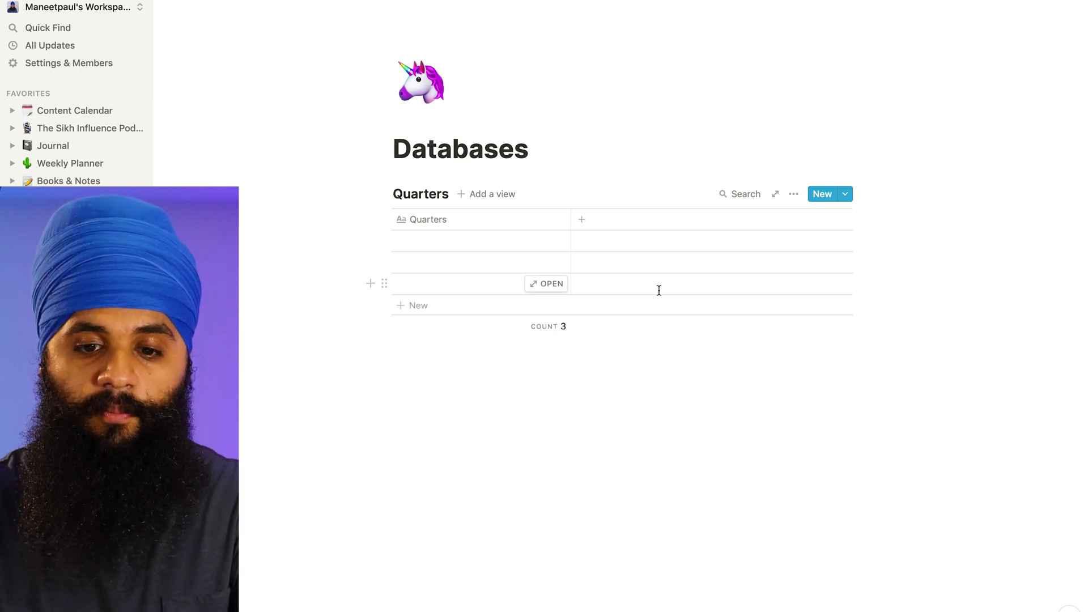
Add a column named Date with the Date property type to the Quarters table
click(584, 220)
text(Date)
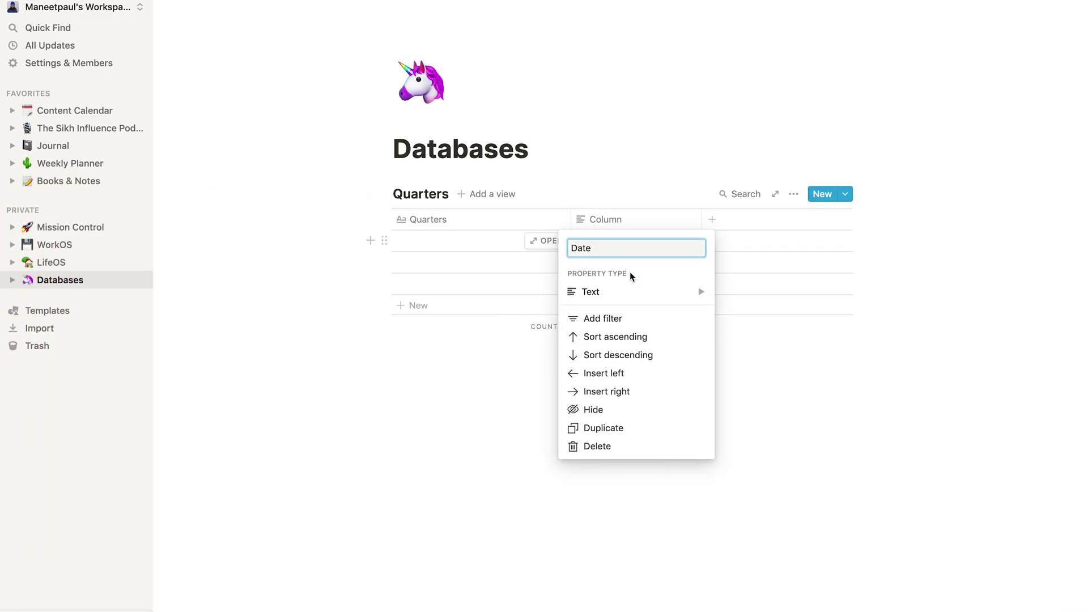
mouse_move(618, 294)
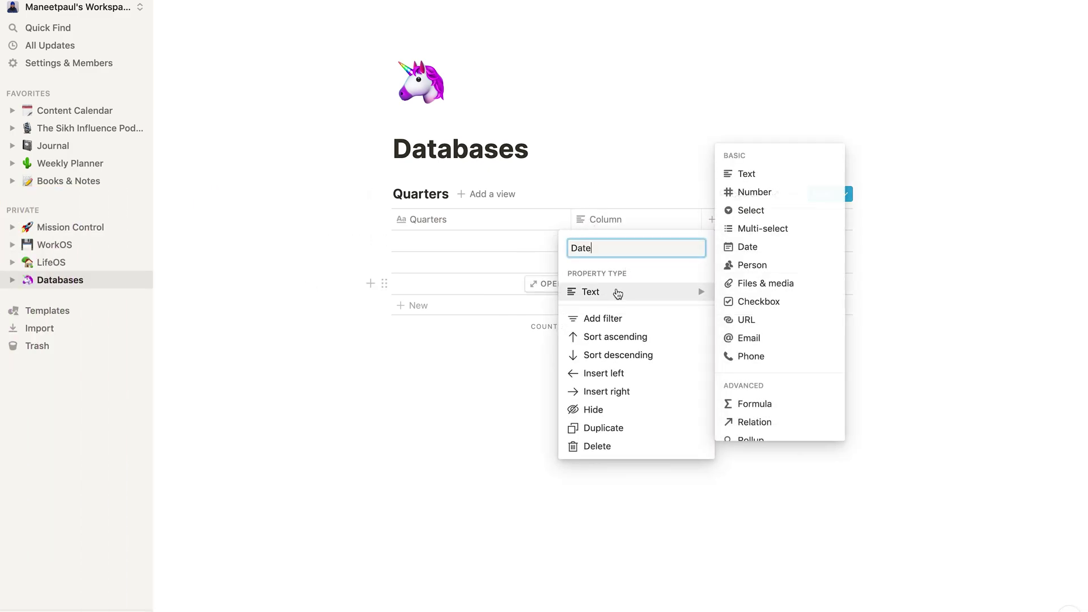
click(737, 250)
Name the first Quarters row 2020 Q4 and set its date range from Oct 1, 2020 to Dec 31, 2020
click(457, 241)
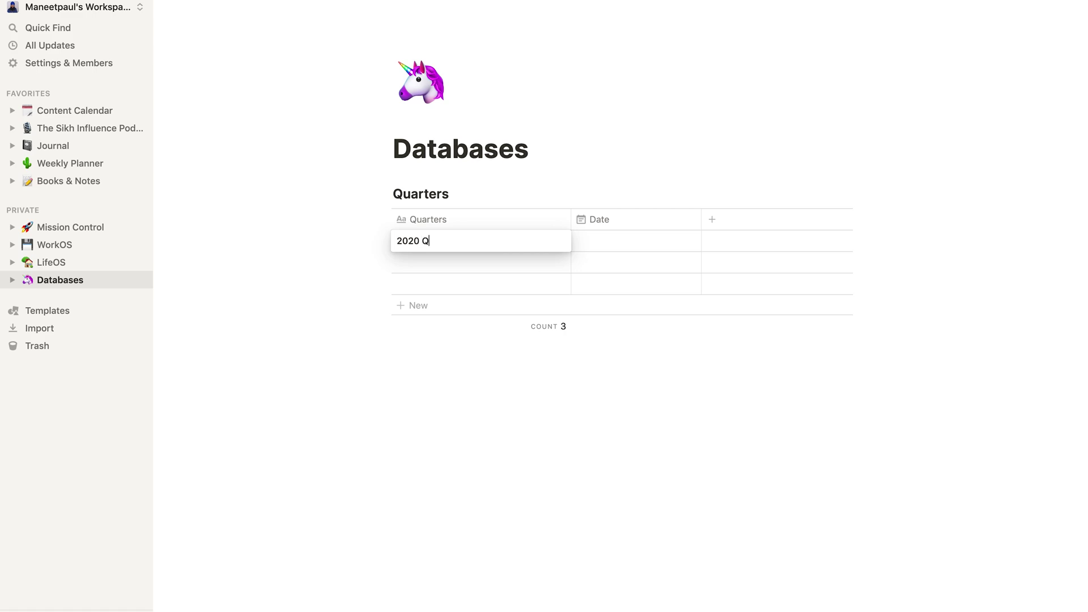
click(599, 247)
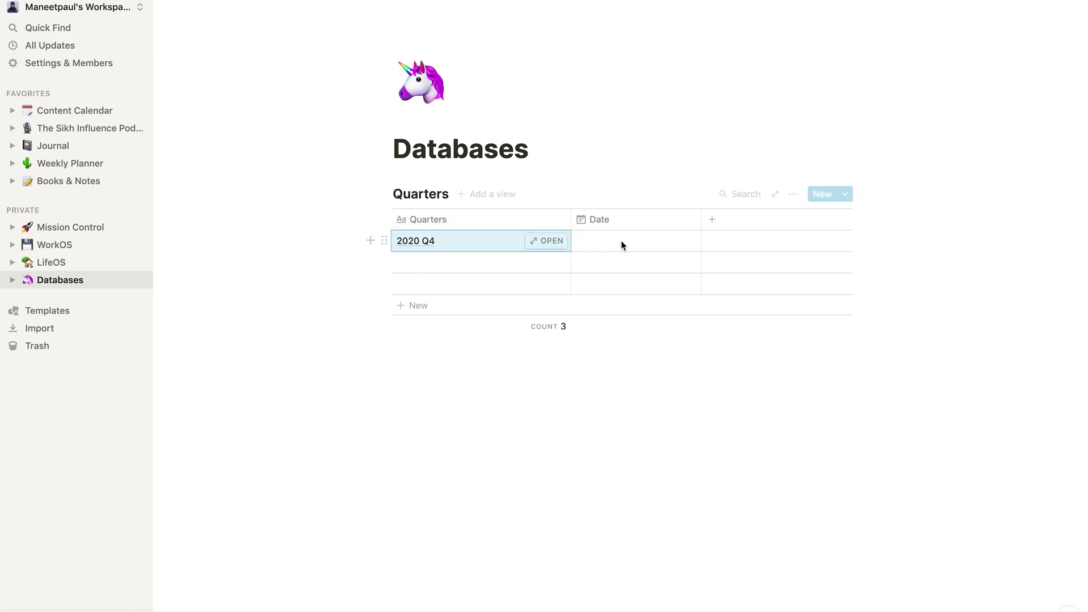
click(625, 241)
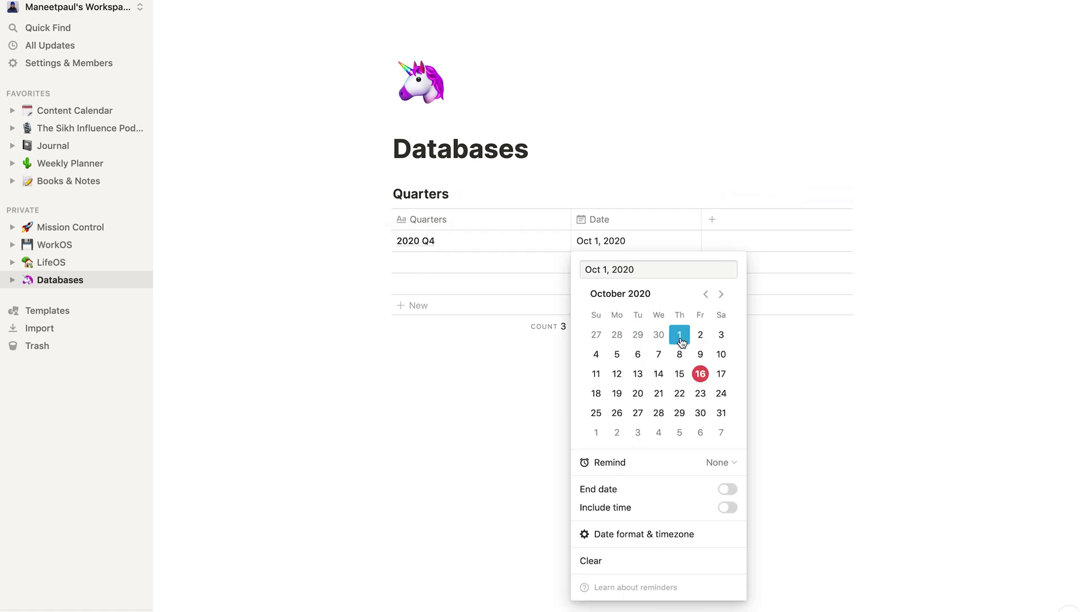
click(727, 488)
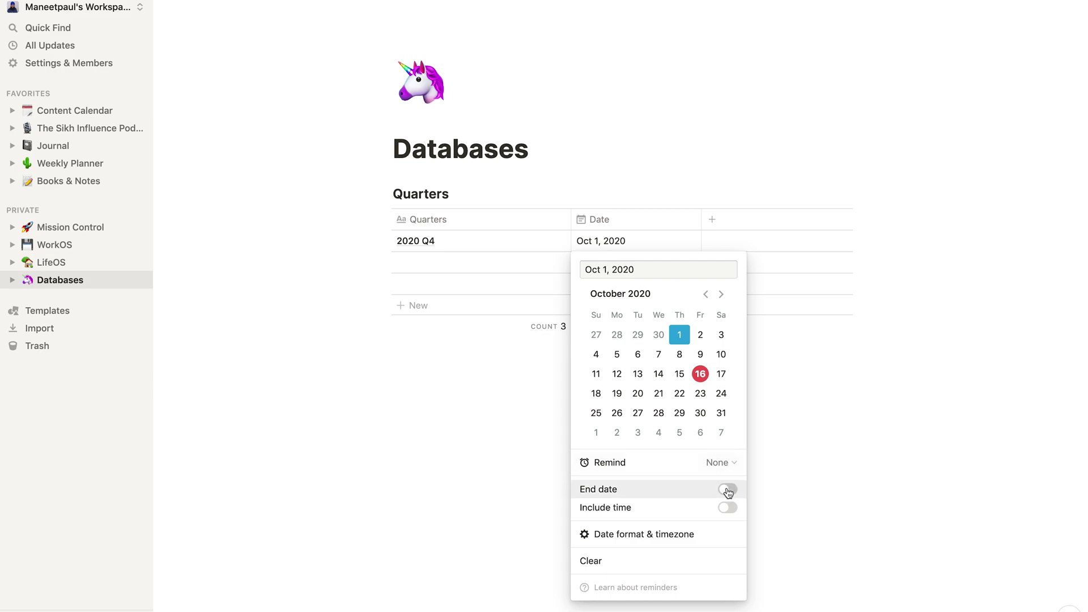
click(721, 295)
click(722, 294)
click(682, 418)
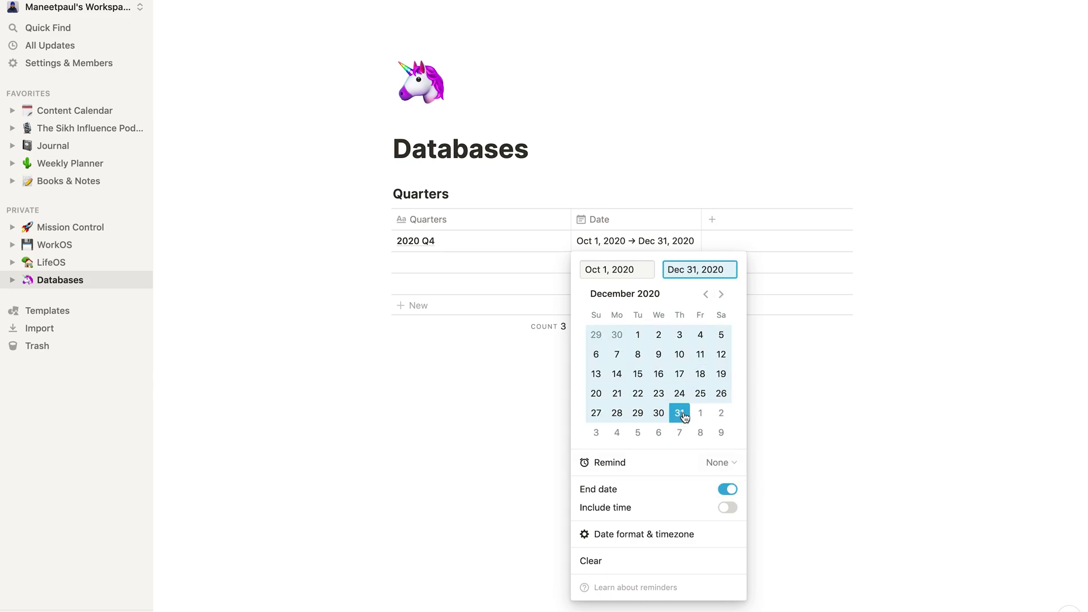
click(800, 370)
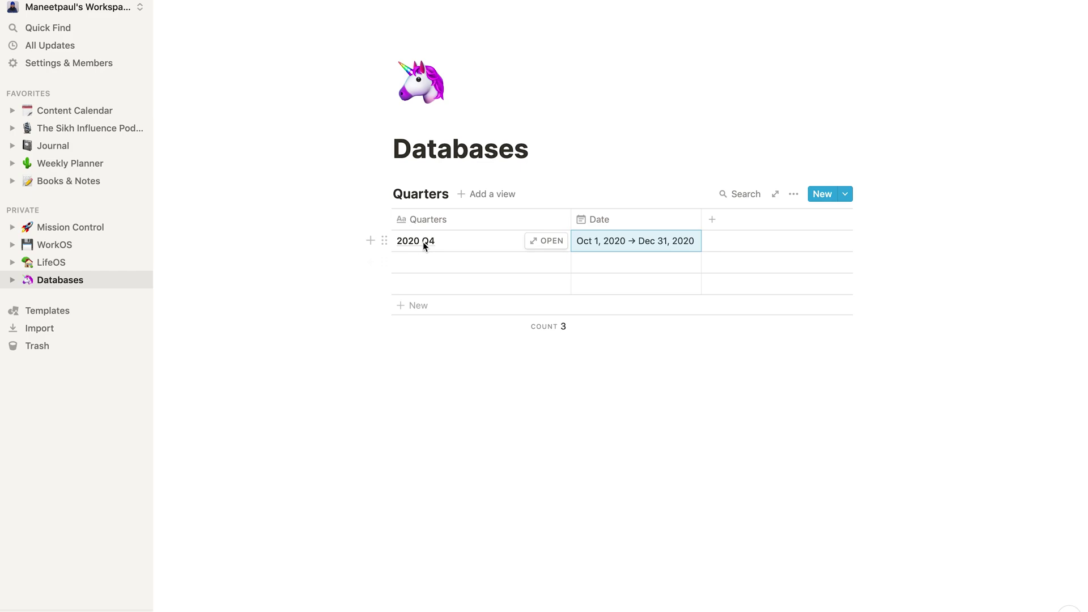
Open the 2020 Q4 entry and set its icon to the wireframe globe emoji, found by filtering for "glob"
click(544, 242)
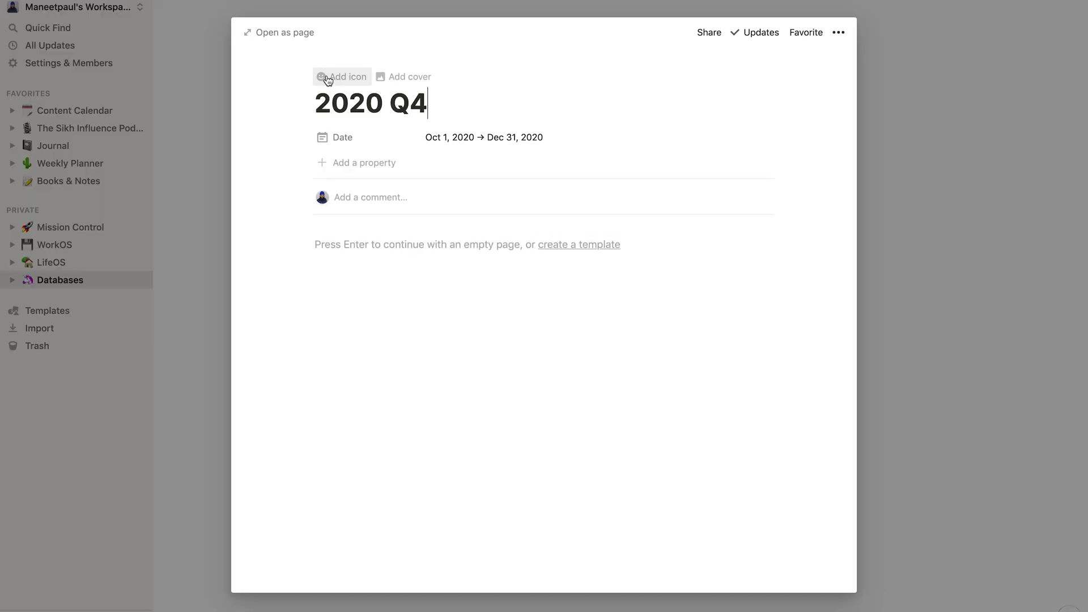
click(333, 77)
click(357, 136)
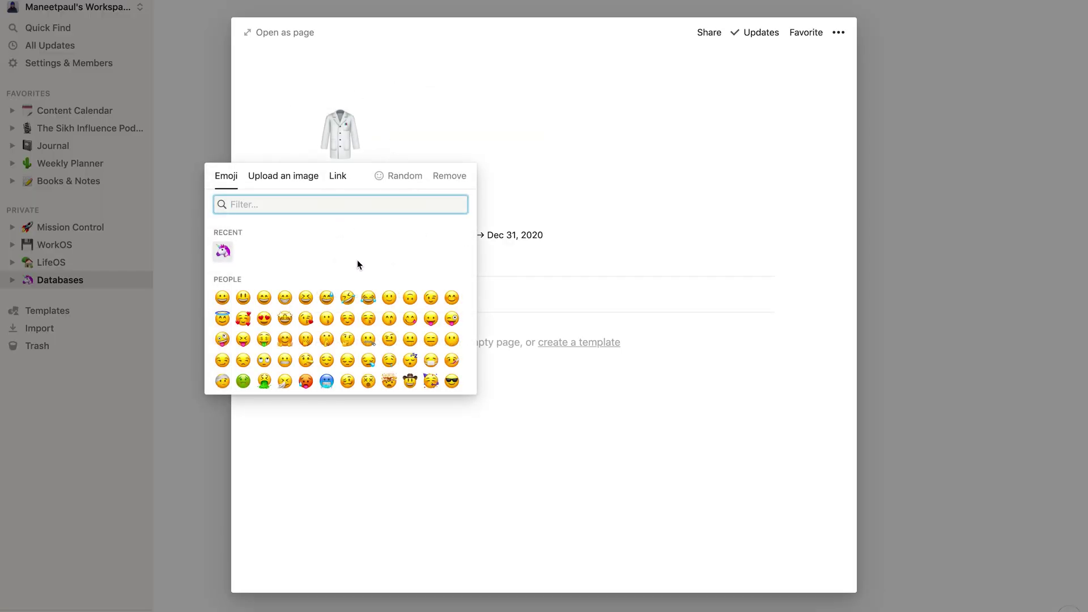
scroll(352, 300, down, 5)
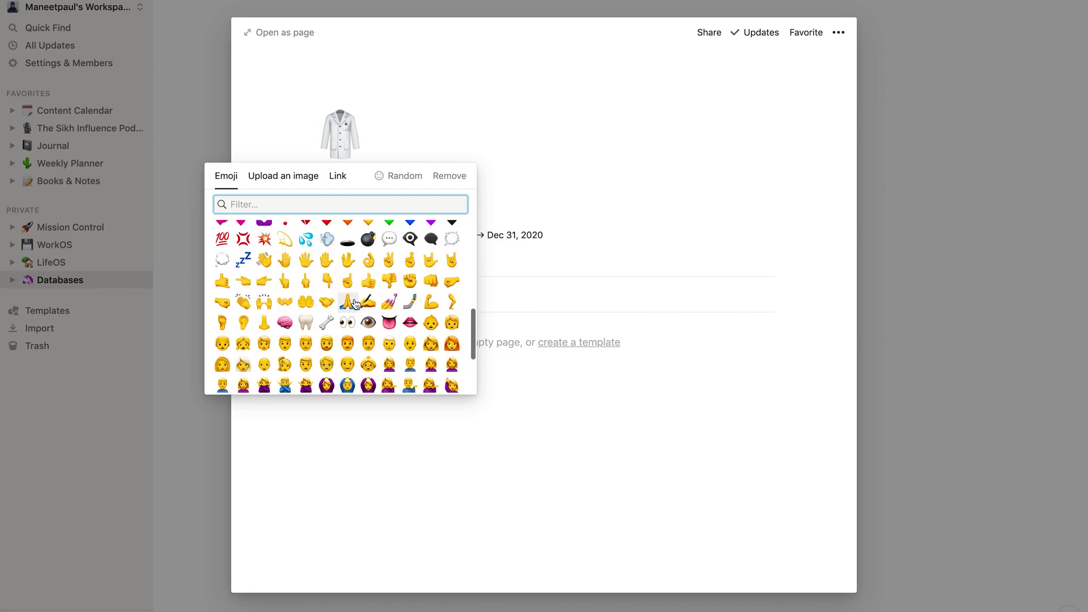
scroll(355, 303, down, 5)
text(glob)
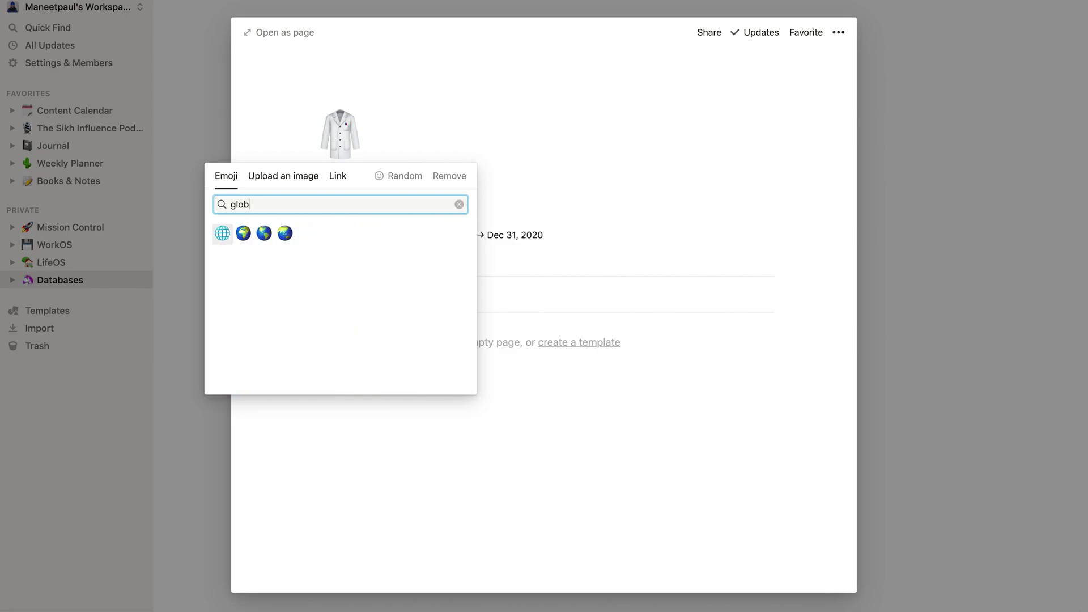
click(233, 235)
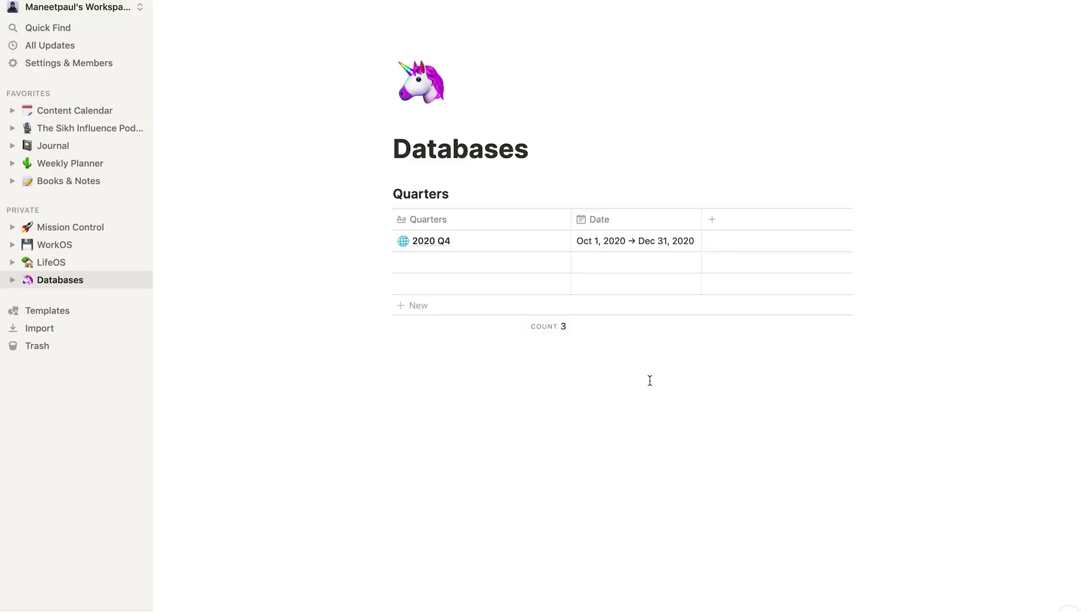
Insert a second inline table titled Weeks below Quarters and rename its Name column to Weeks
text(/)
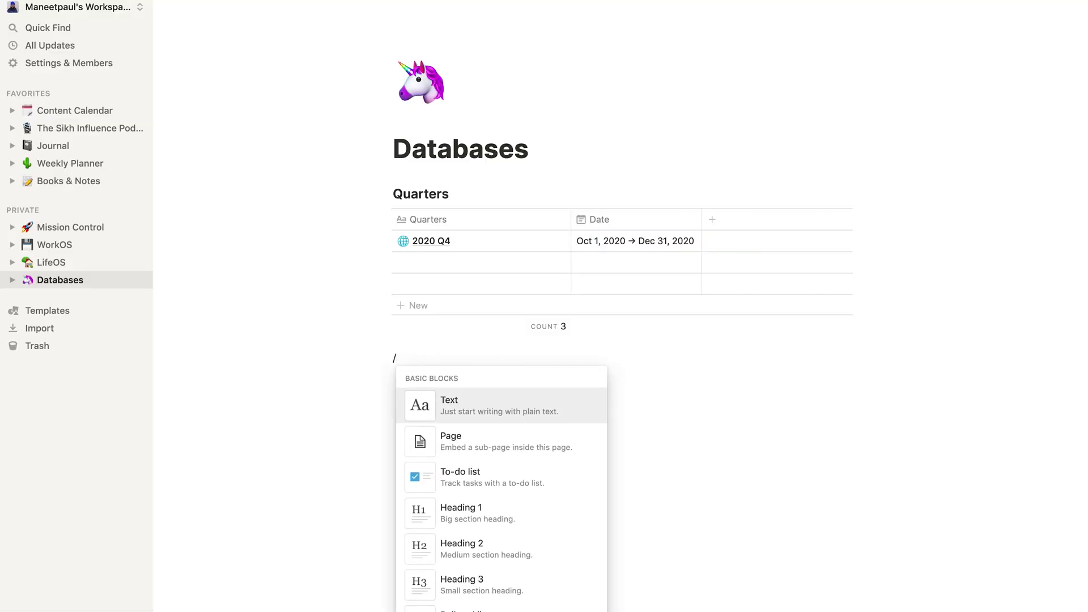
text(table)
key(Return)
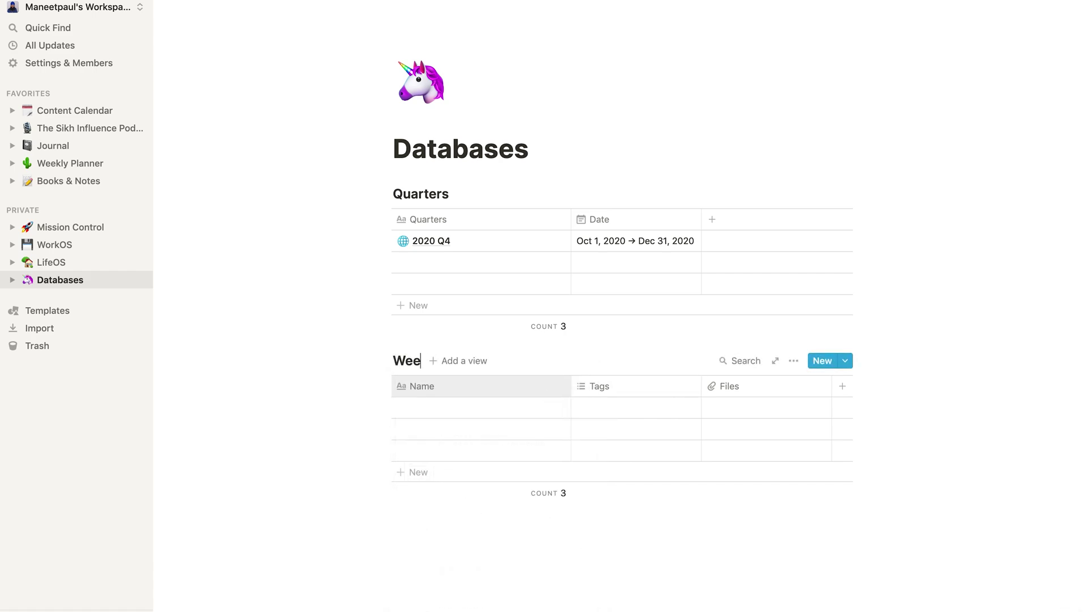
click(448, 384)
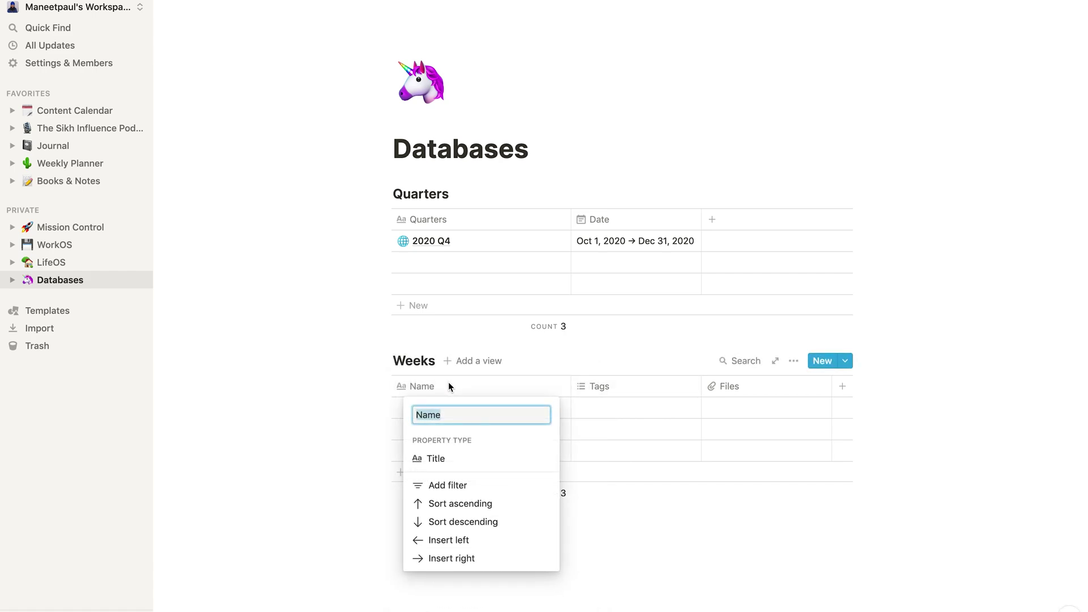
text(Weeks)
click(628, 388)
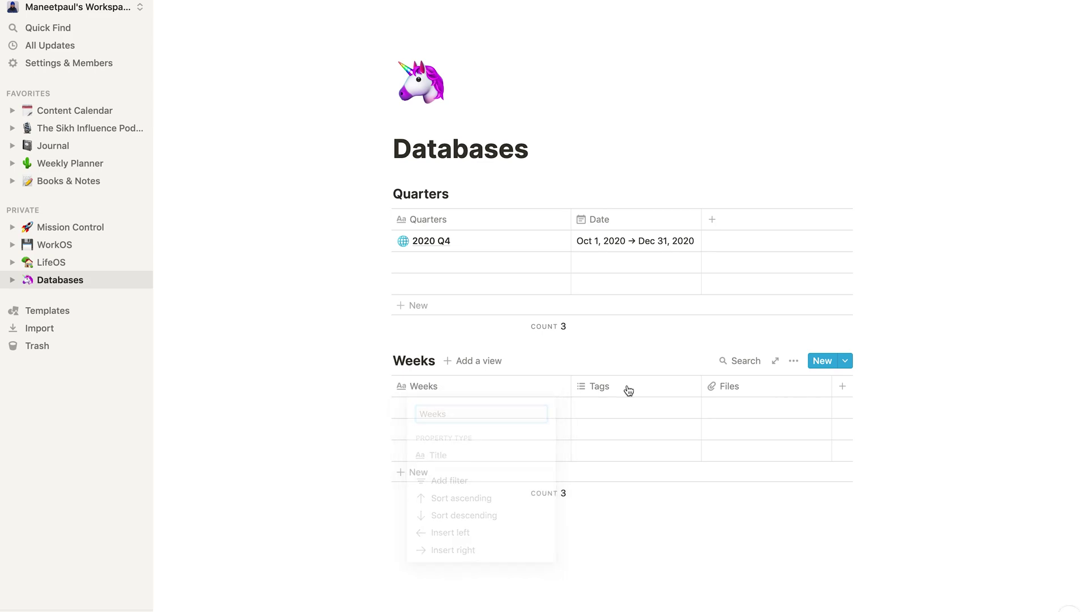
Delete the Tags and Files columns from the Weeks table
click(614, 385)
click(591, 364)
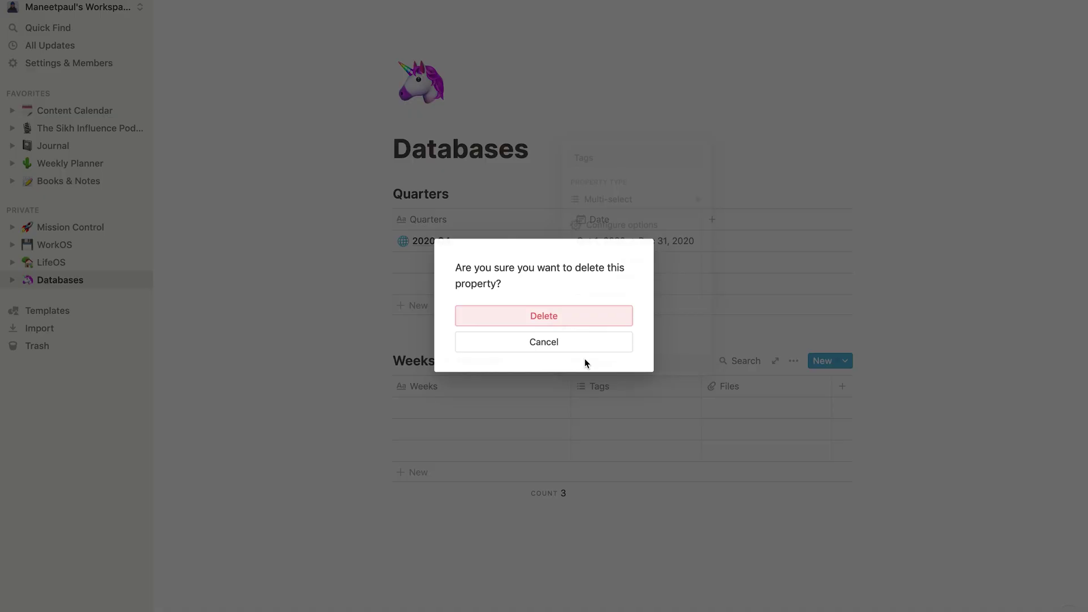
click(542, 320)
click(631, 388)
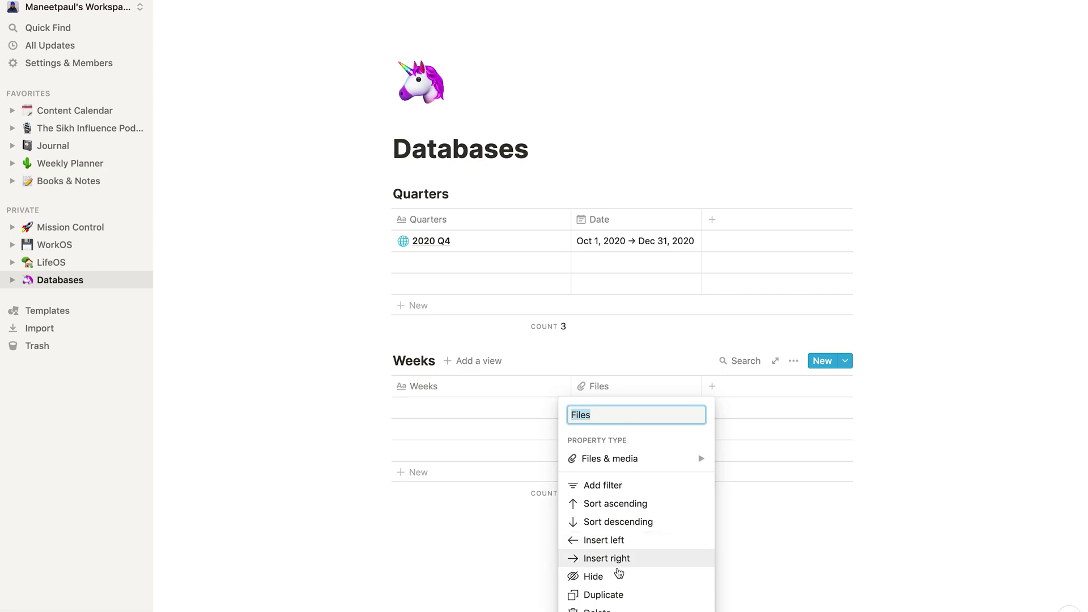
click(615, 609)
click(544, 319)
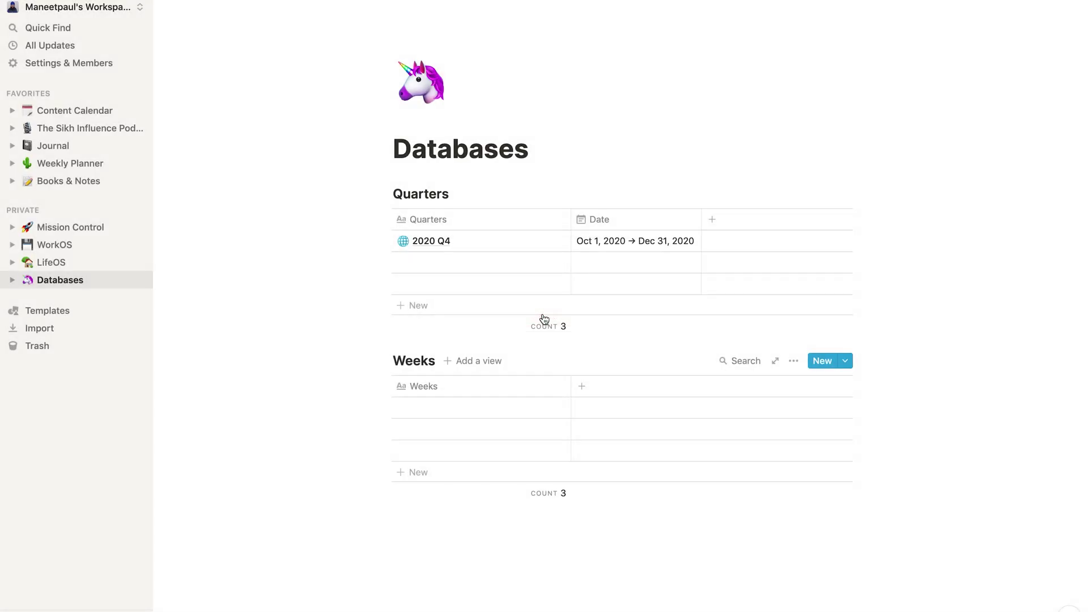
Add a column named Date with the Date property type to the Weeks table
click(608, 386)
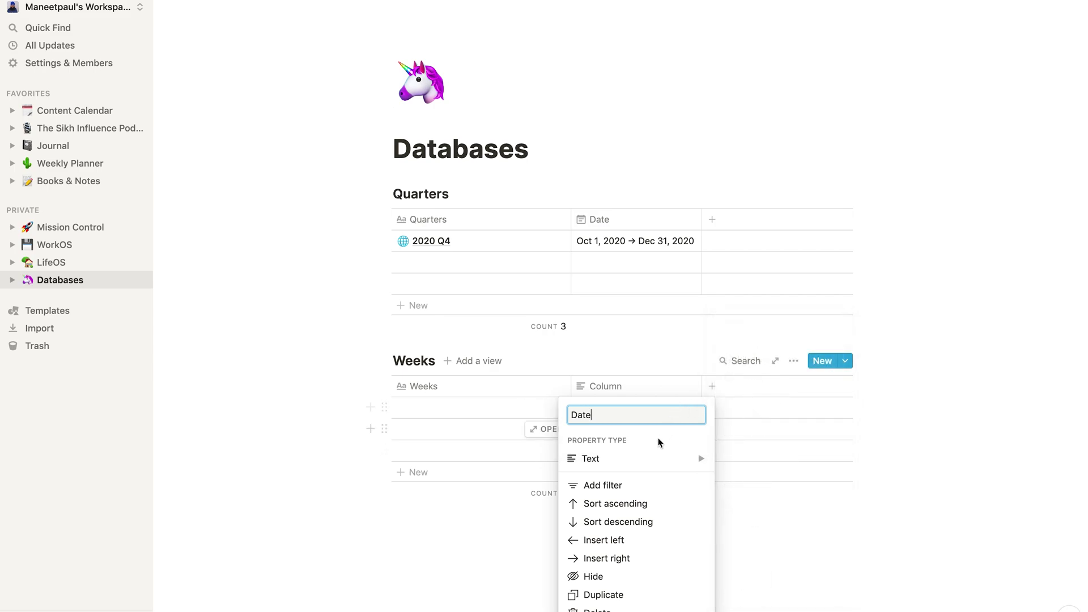
mouse_move(698, 459)
click(737, 414)
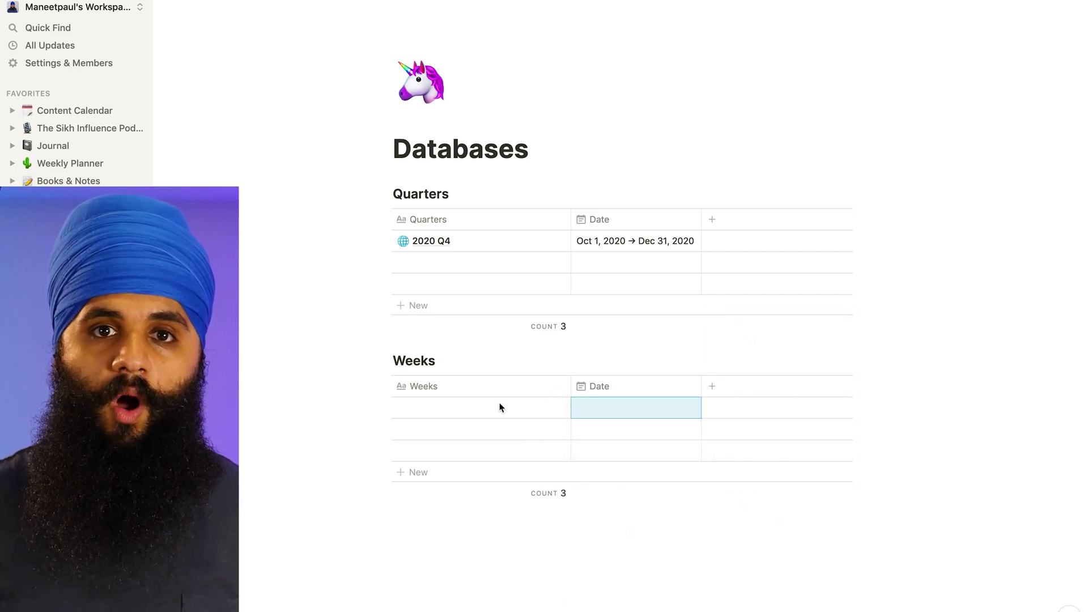
Name the first Weeks row Week 41 and set its date range from Oct 12, 2020 to Oct 18, 2020
click(466, 415)
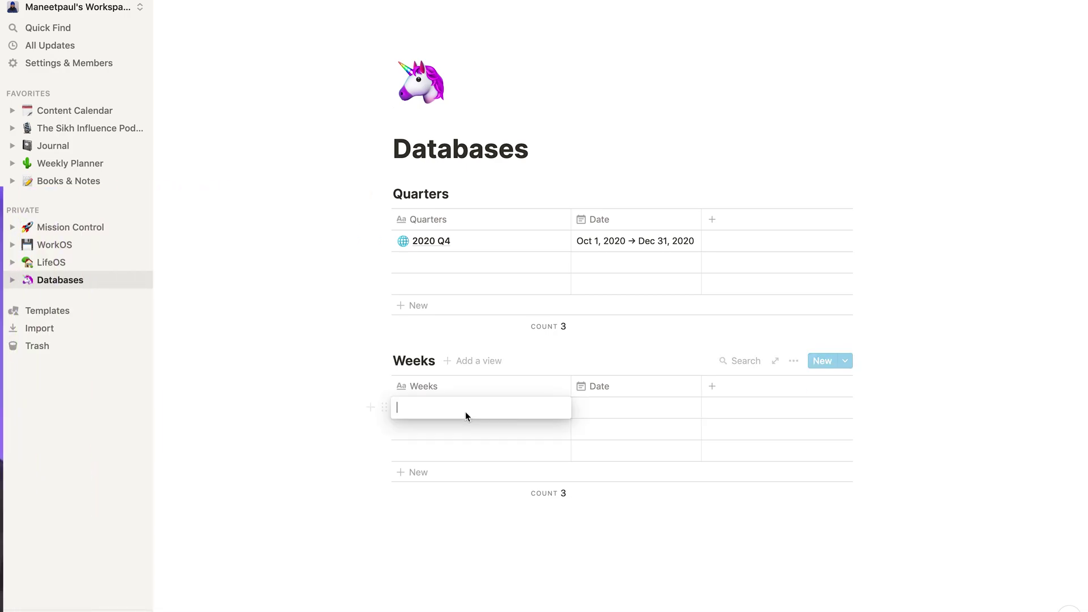
text(Week 41)
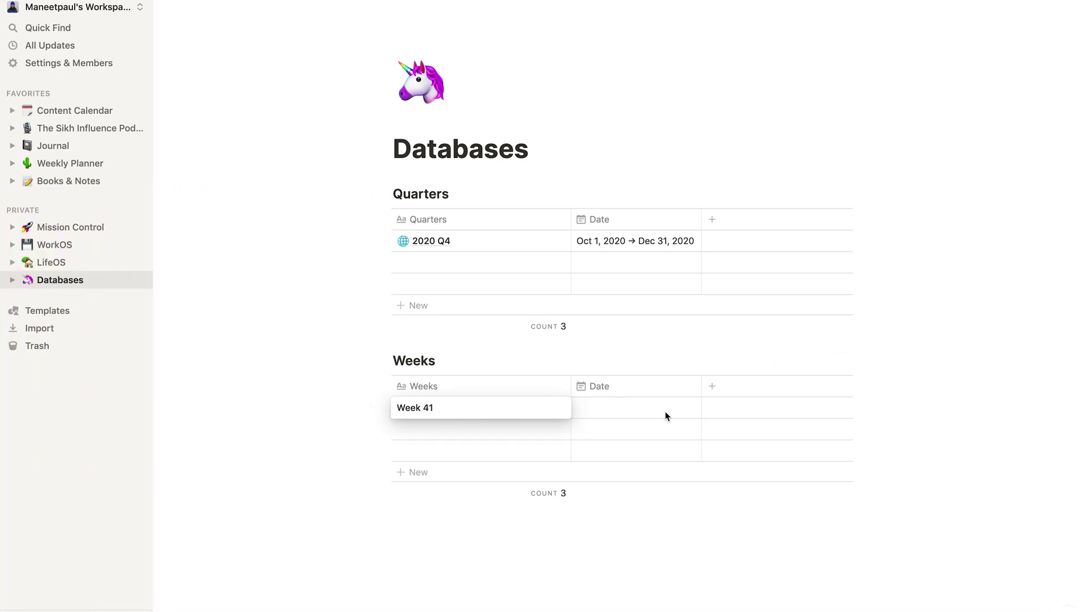
key(Escape)
click(648, 410)
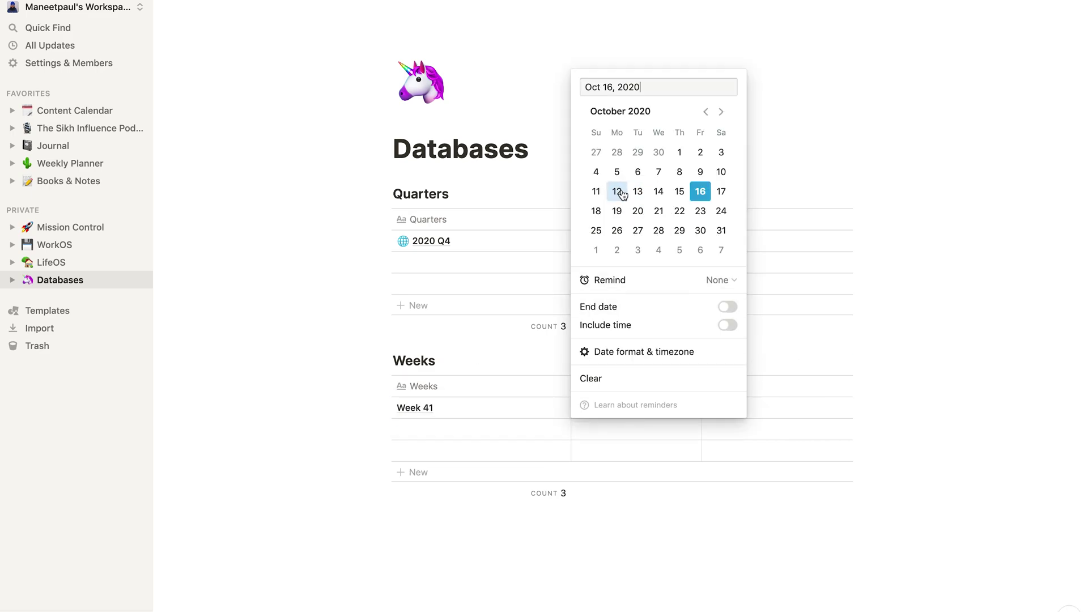
click(727, 306)
click(600, 215)
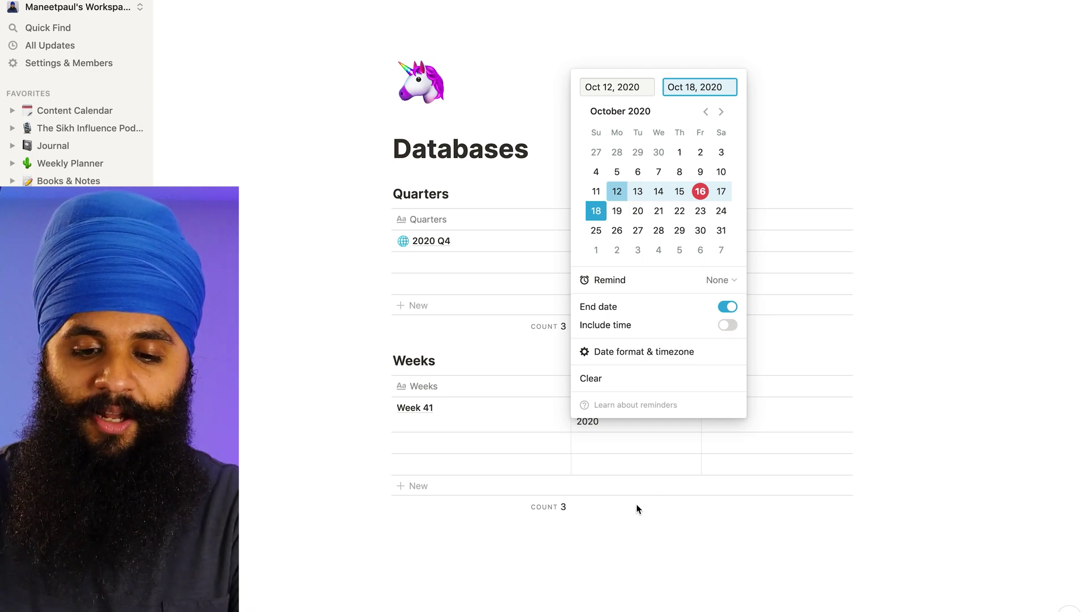
key(Escape)
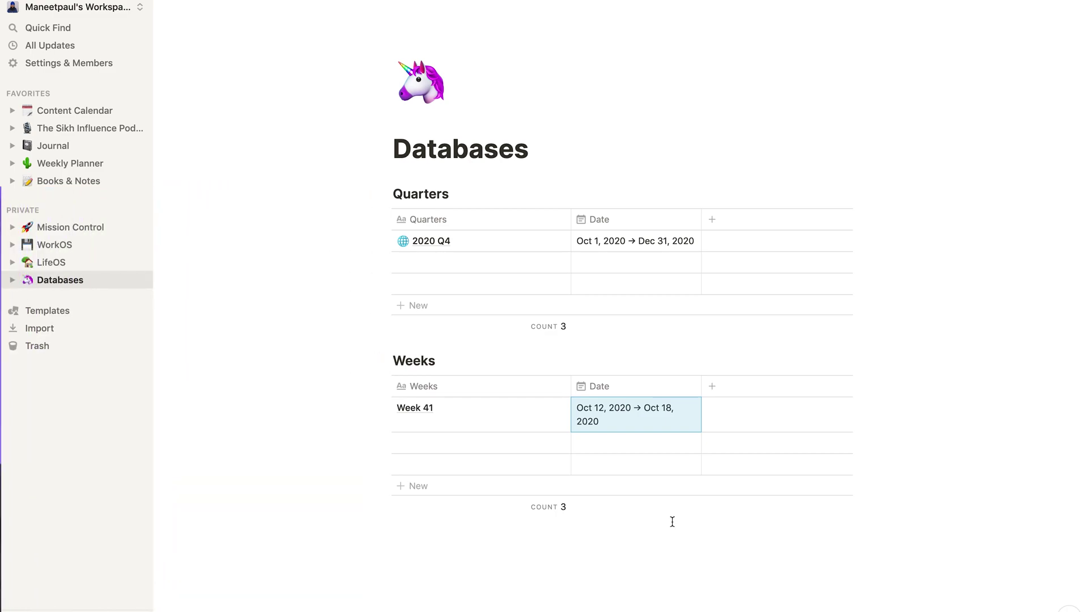
Open the Week 41 entry and set its icon to the sunflower emoji, found by filtering for "sunf"
click(543, 408)
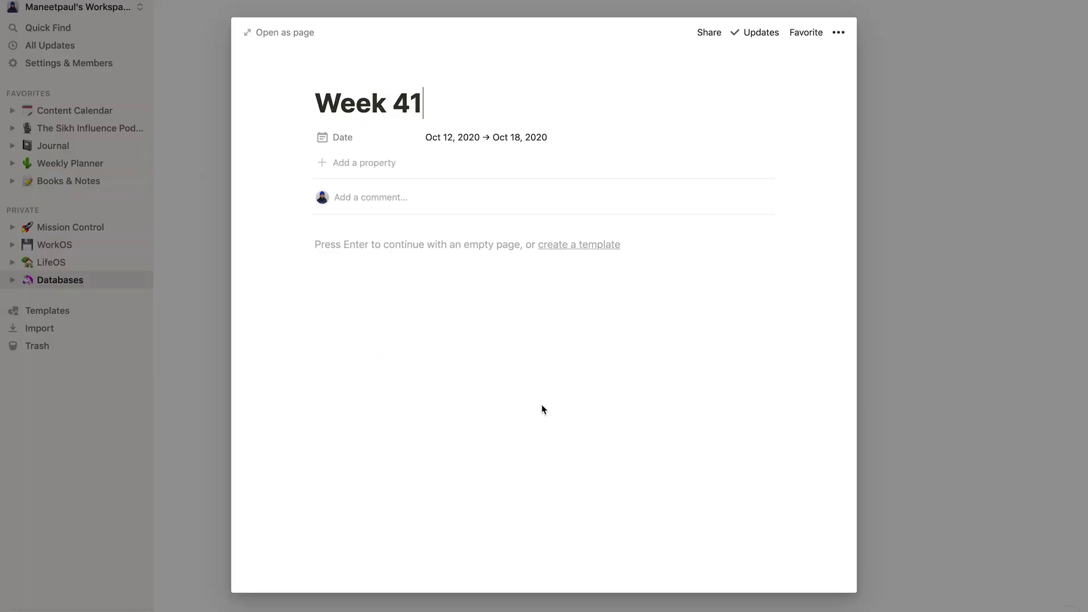
click(337, 78)
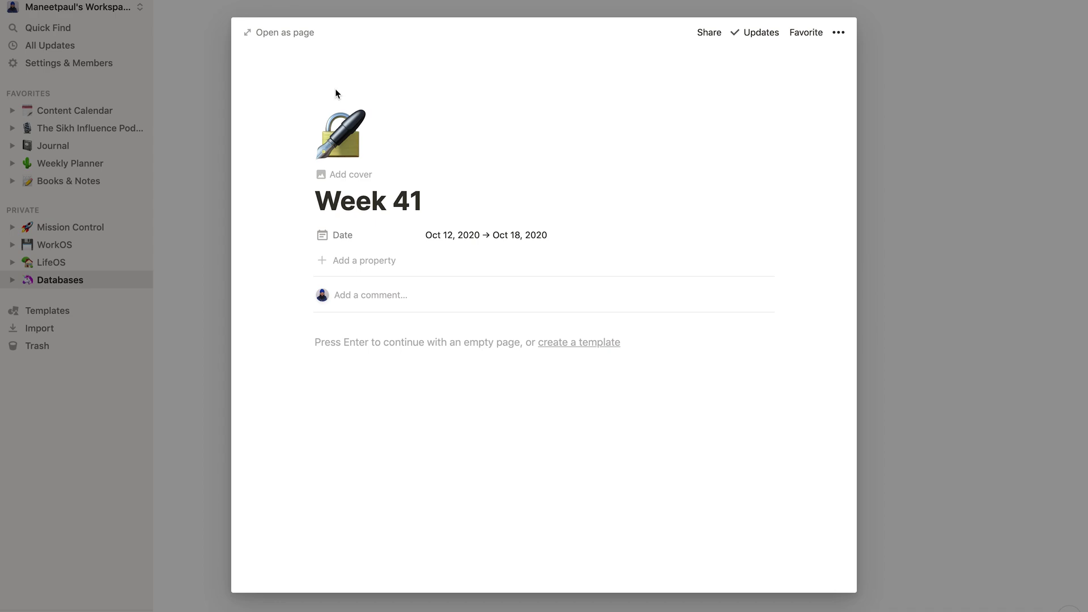
click(346, 142)
text(sunf)
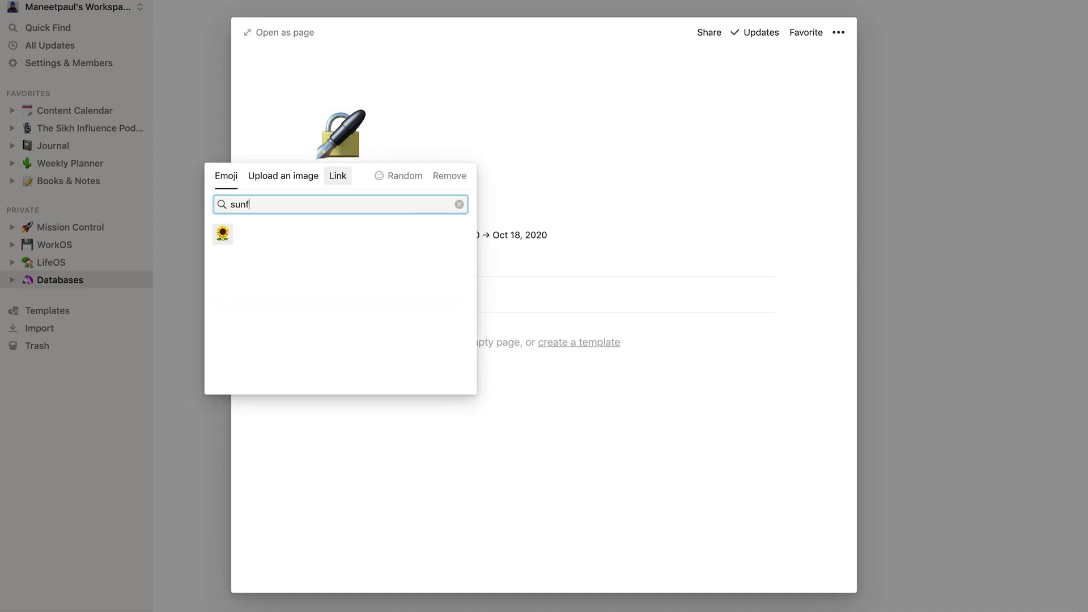
click(223, 234)
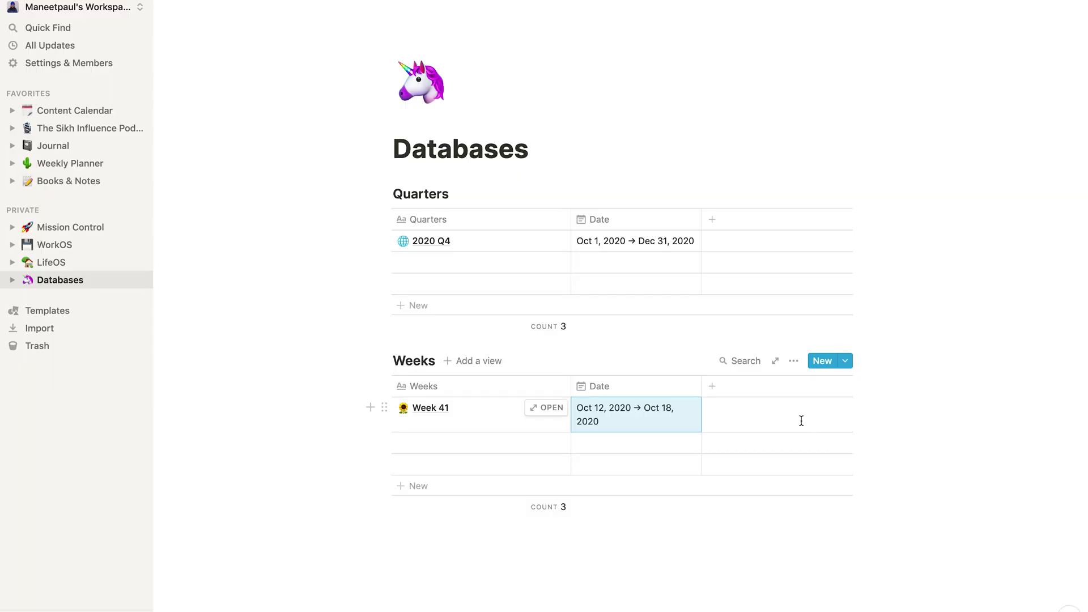
Add a Relation column to the Weeks table that links to the Quarters database
click(737, 388)
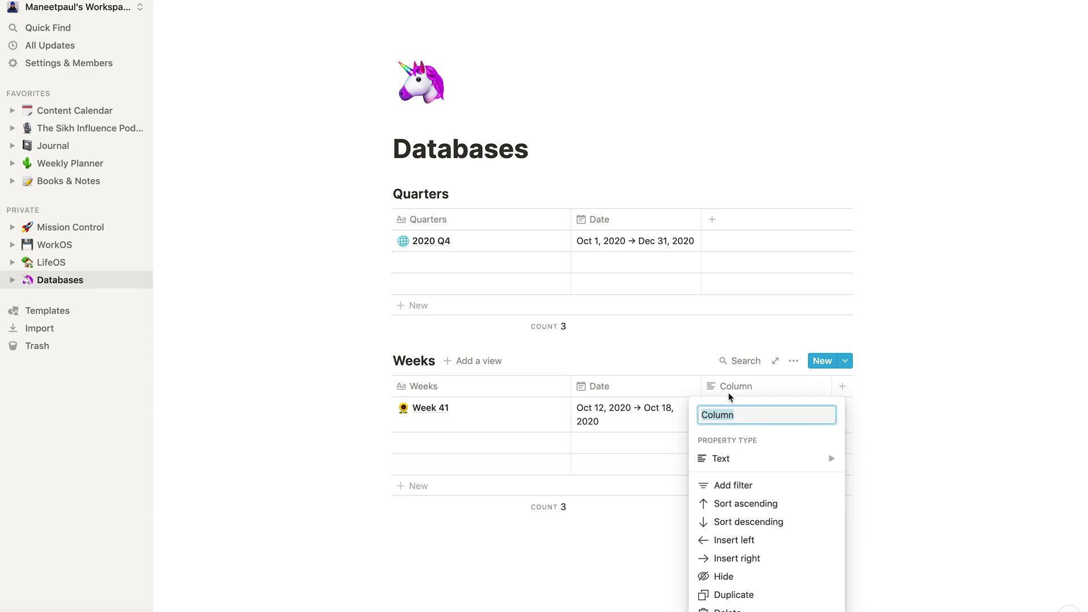
mouse_move(741, 462)
scroll(889, 493, down, 2)
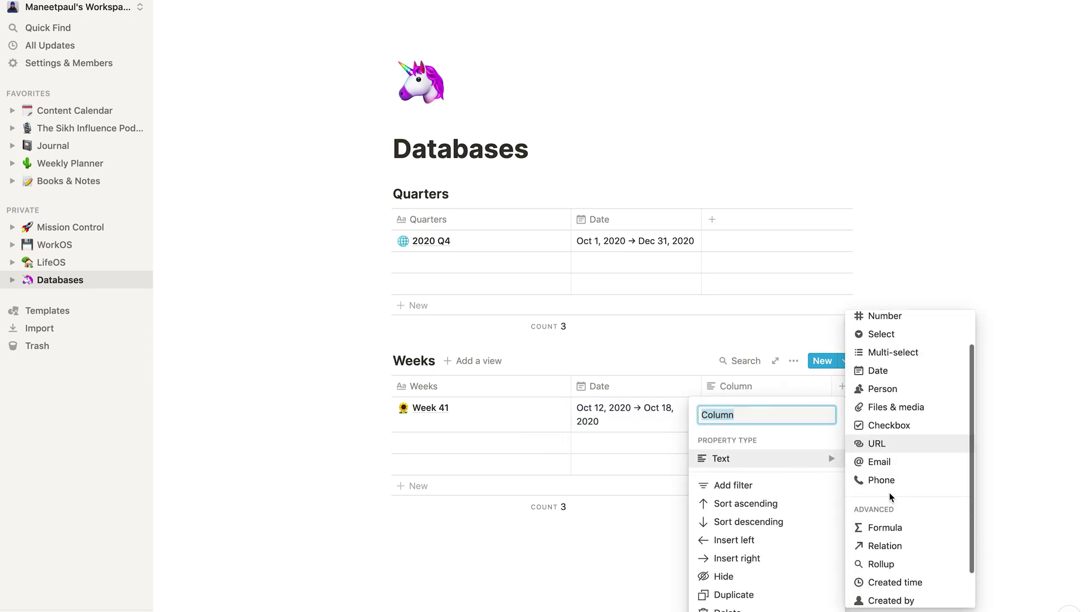
click(894, 548)
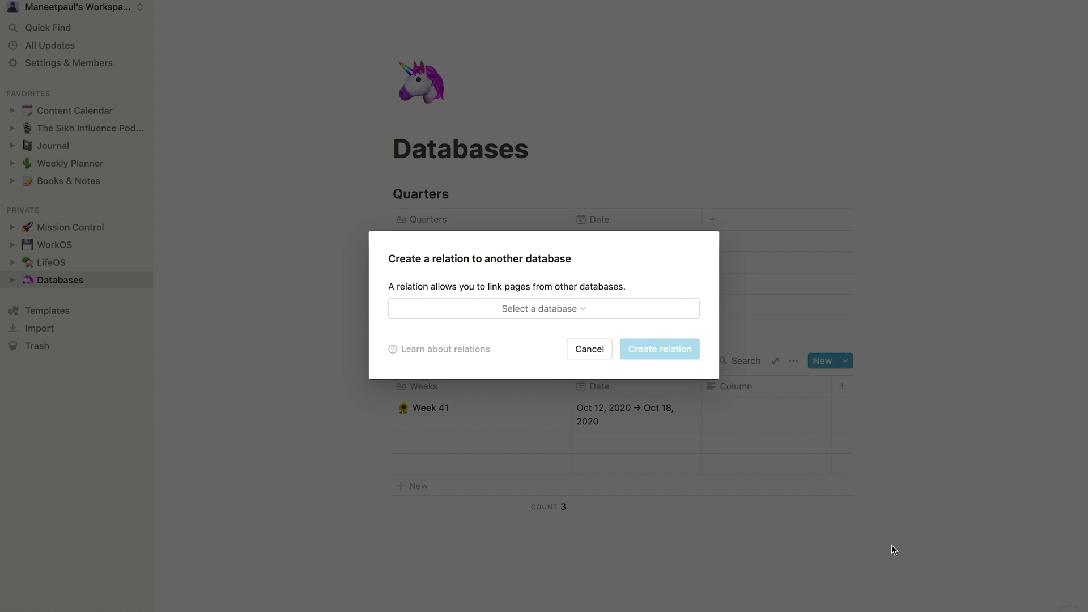
click(528, 310)
text(qua)
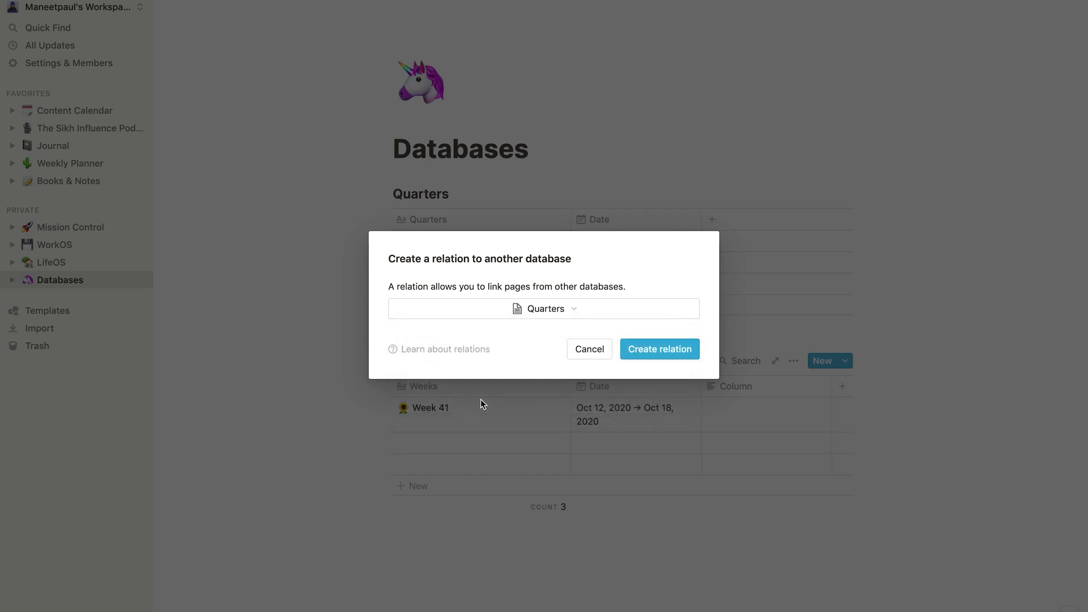
click(668, 350)
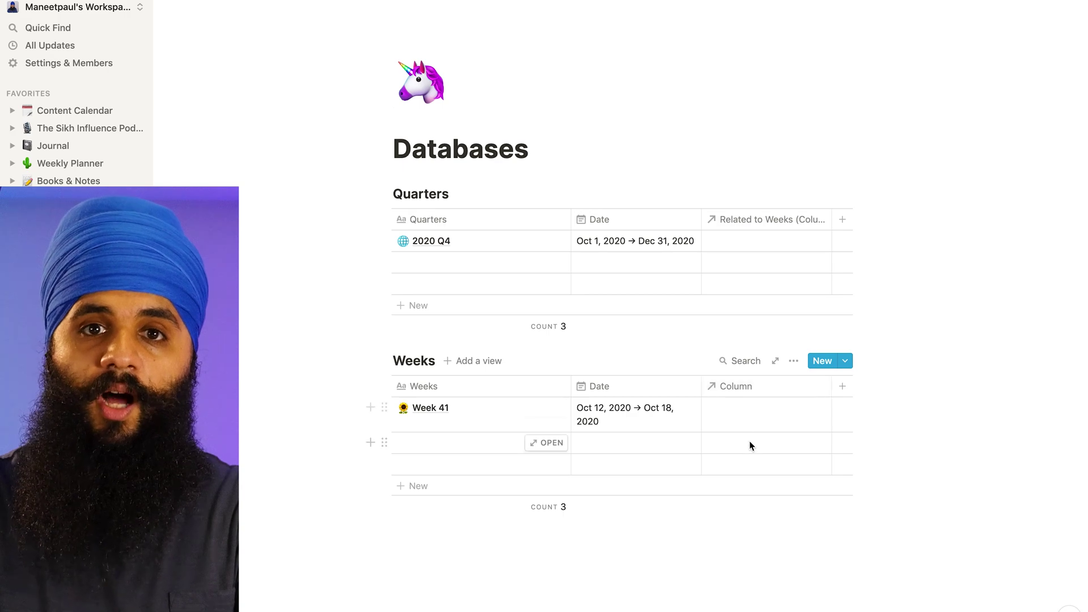
Rename the new relation column in the Weeks table to Quarter
click(738, 390)
text(Quar)
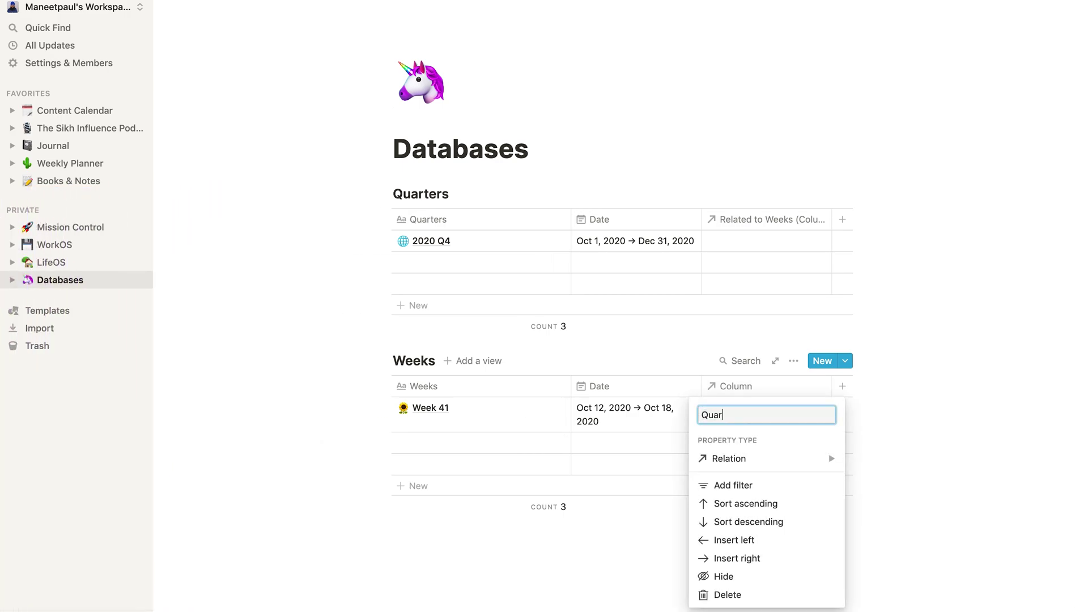
text(ter)
key(Return)
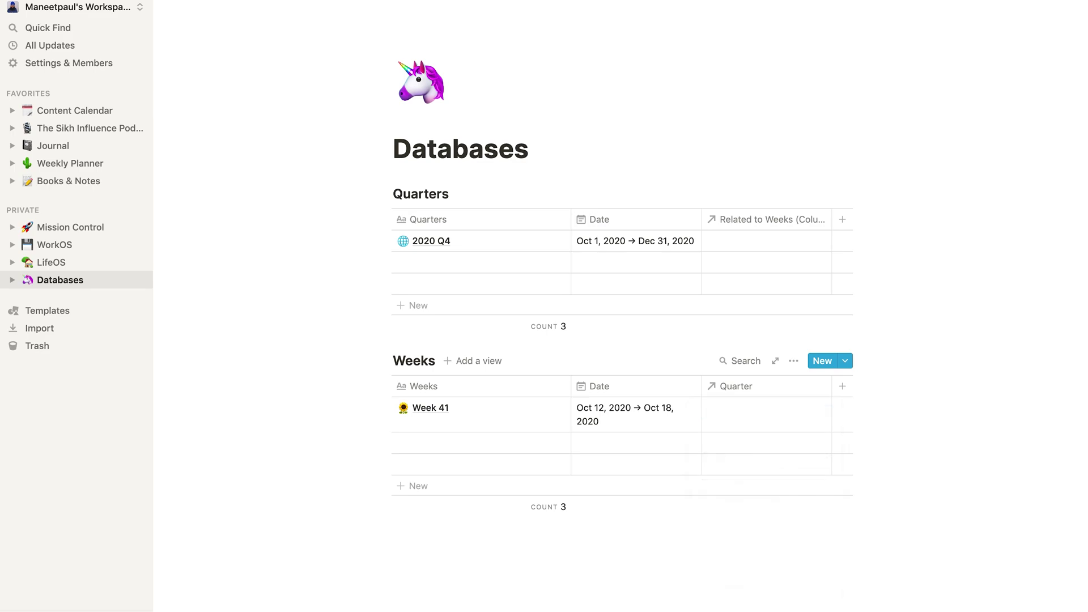
Link Week 41 to the 2020 Q4 entry in the Quarter column and narrow the Weeks column
click(774, 420)
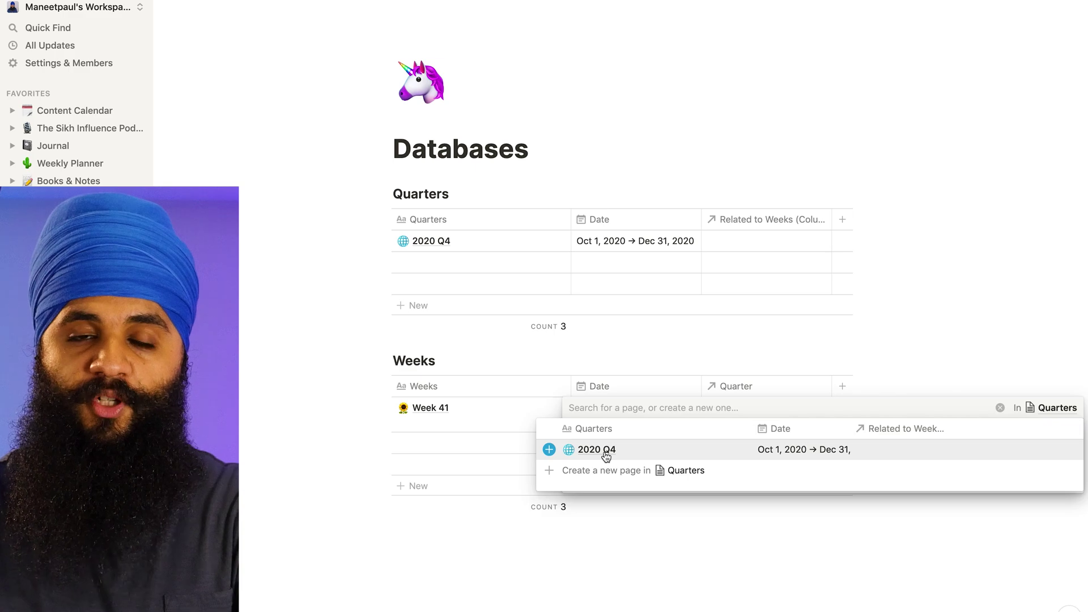
click(605, 453)
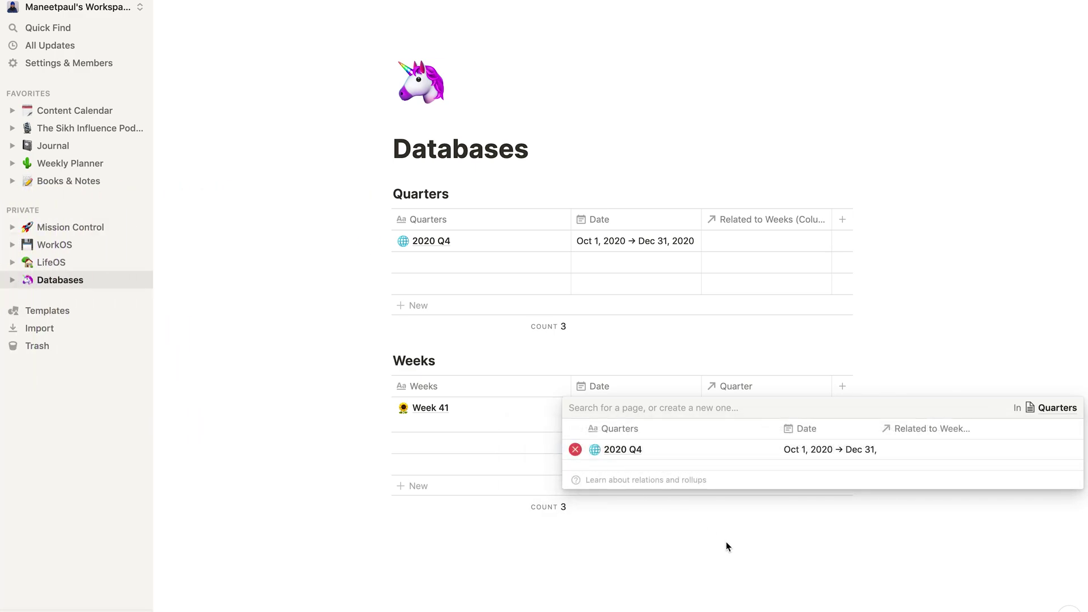
click(734, 510)
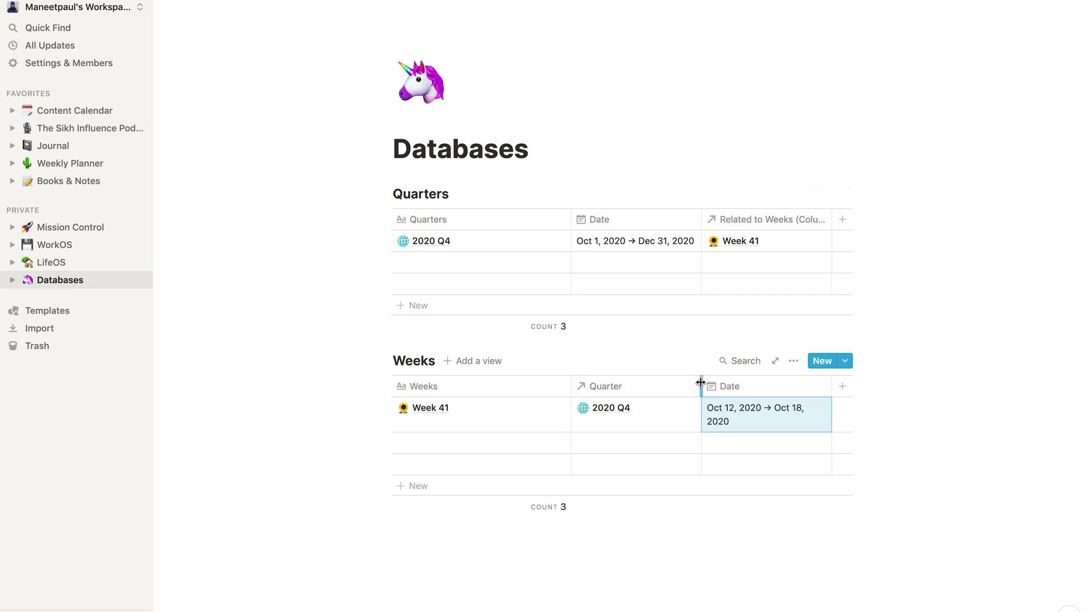
drag(571, 389, 463, 384)
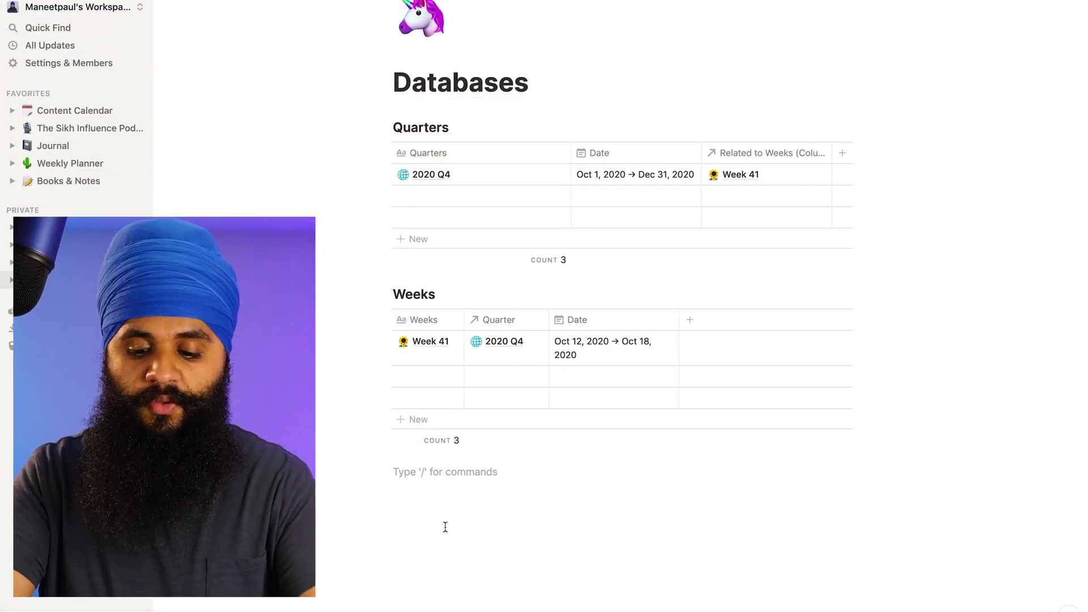
Create a full-page table below Weeks titled Daily Journal and set its icon to the notebook emoji, found by filtering for "noteb"
text(/table)
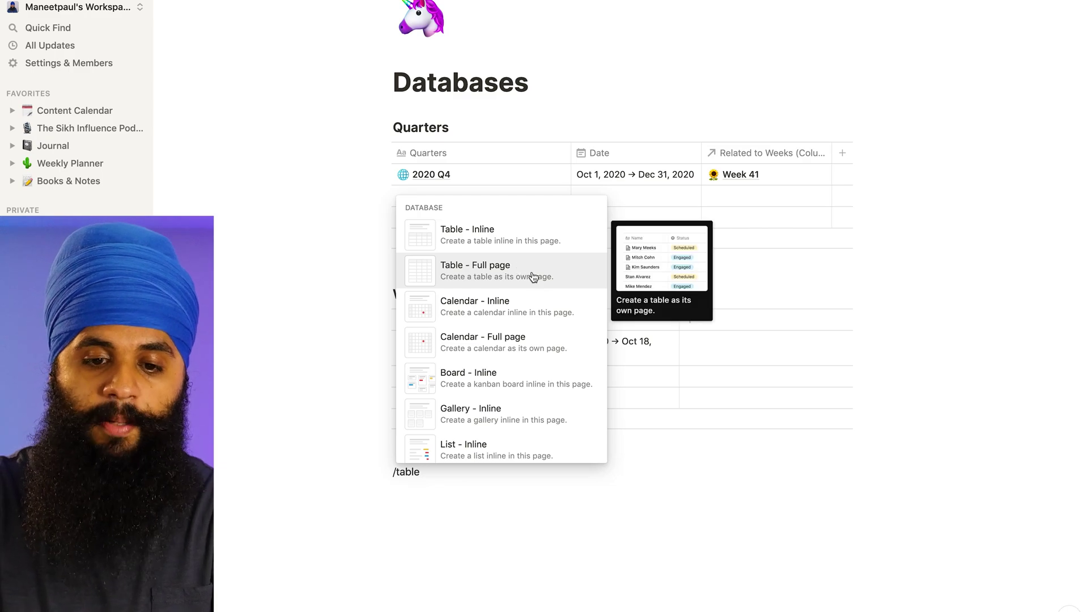
click(516, 275)
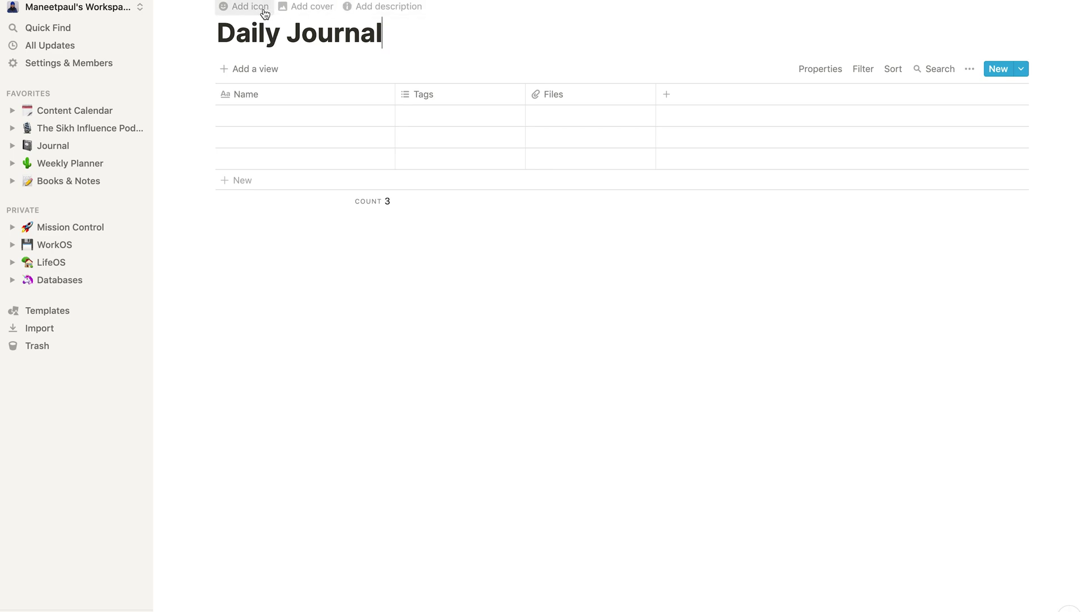
click(230, 33)
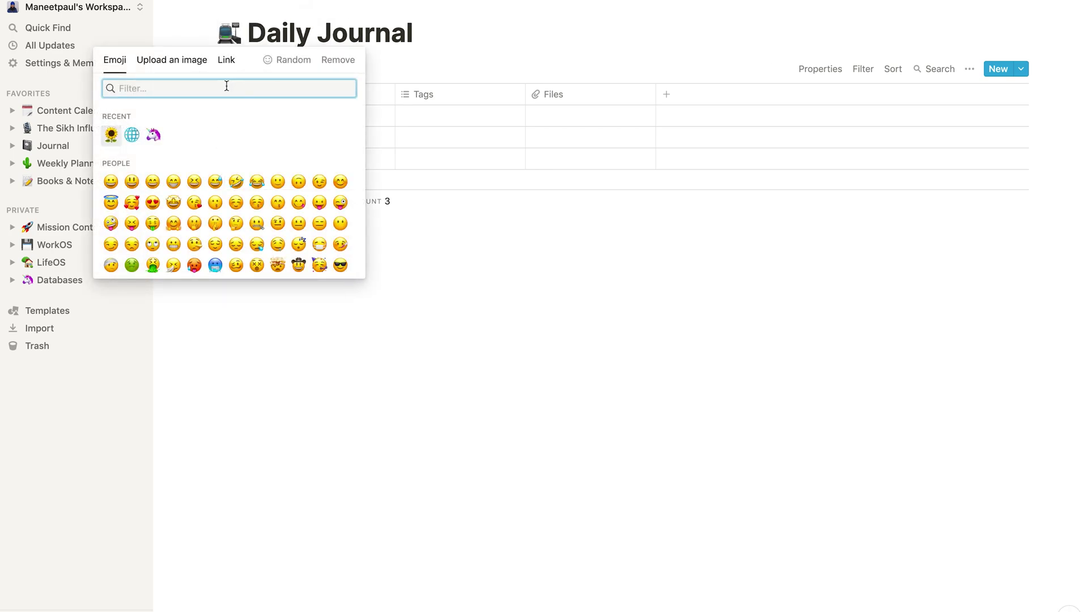
text(j)
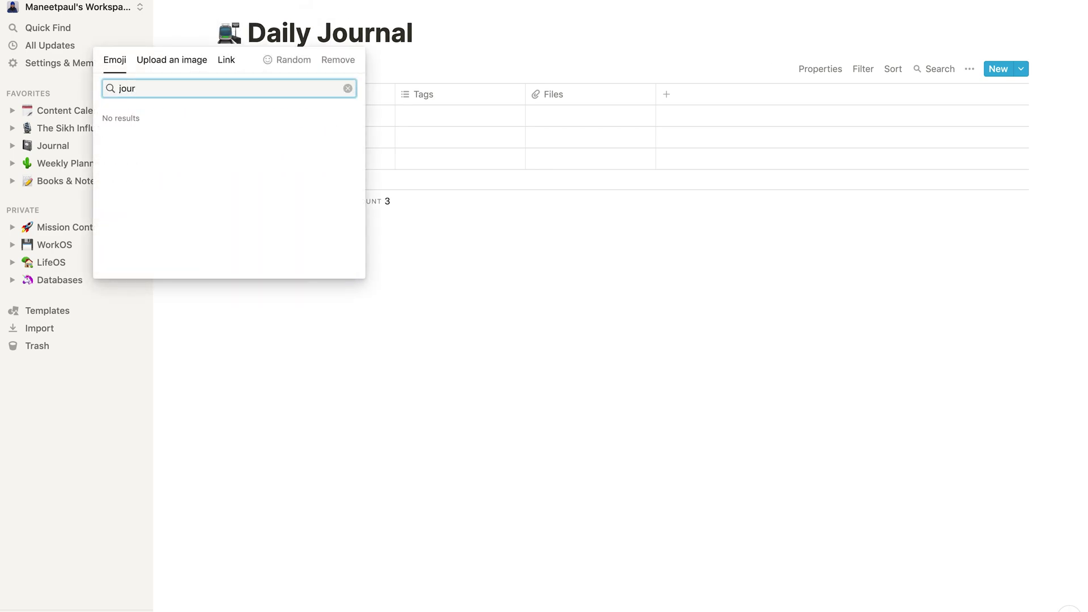
key(BackSpace)
text(noteb)
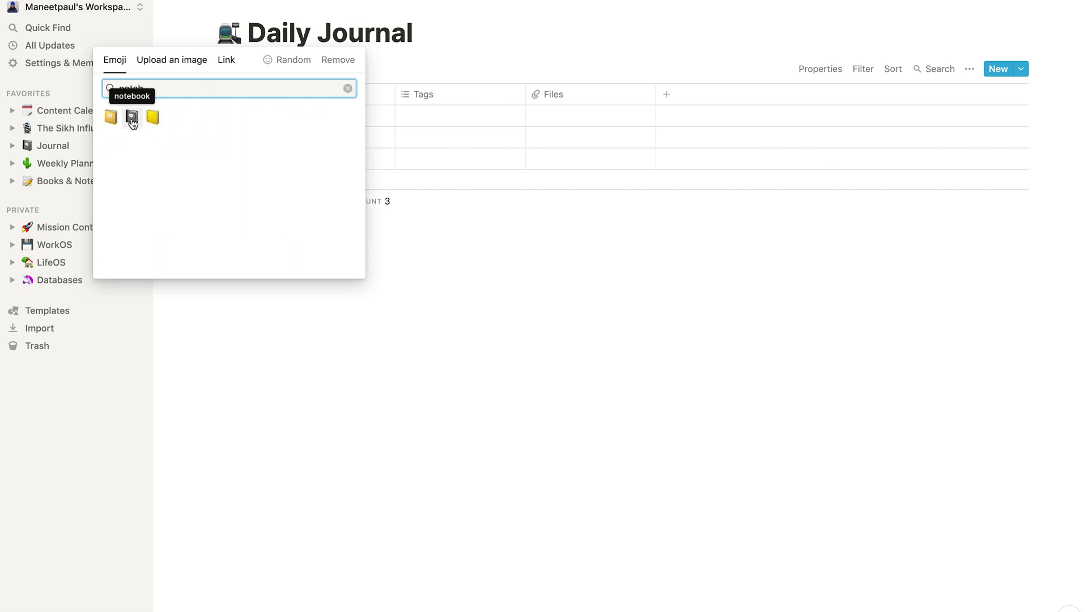
click(133, 117)
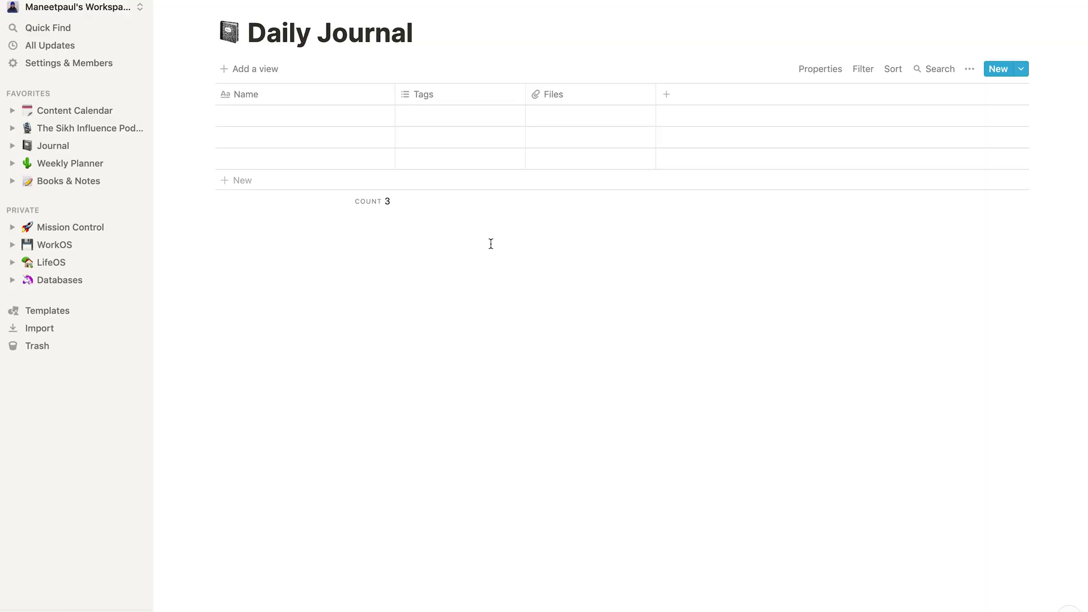
Rename the Daily Journal table's Name column to Date and delete its Tags and Files columns
click(250, 93)
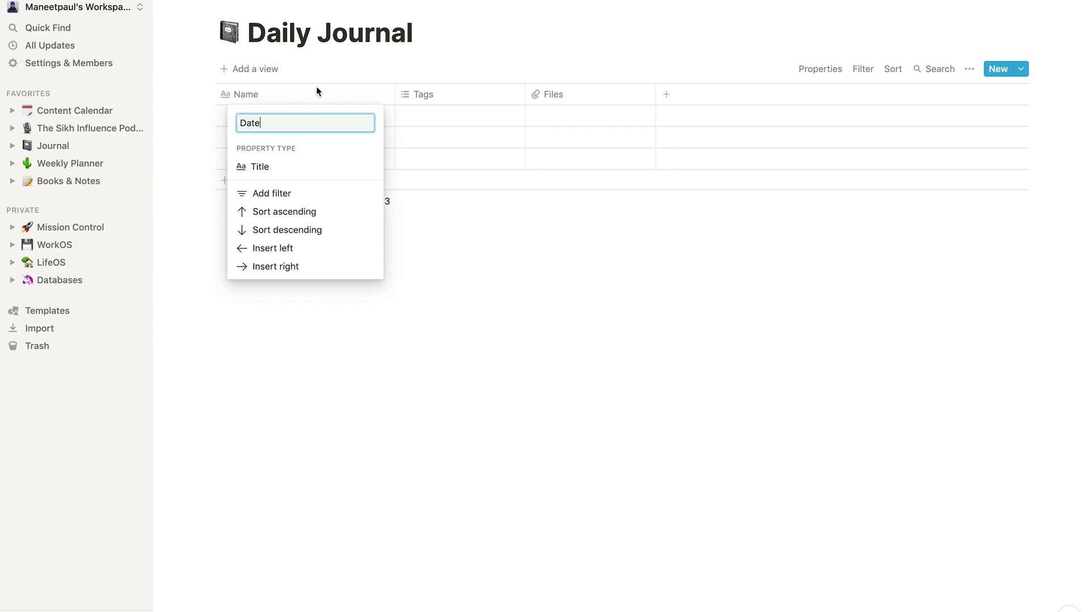
key(Return)
click(444, 94)
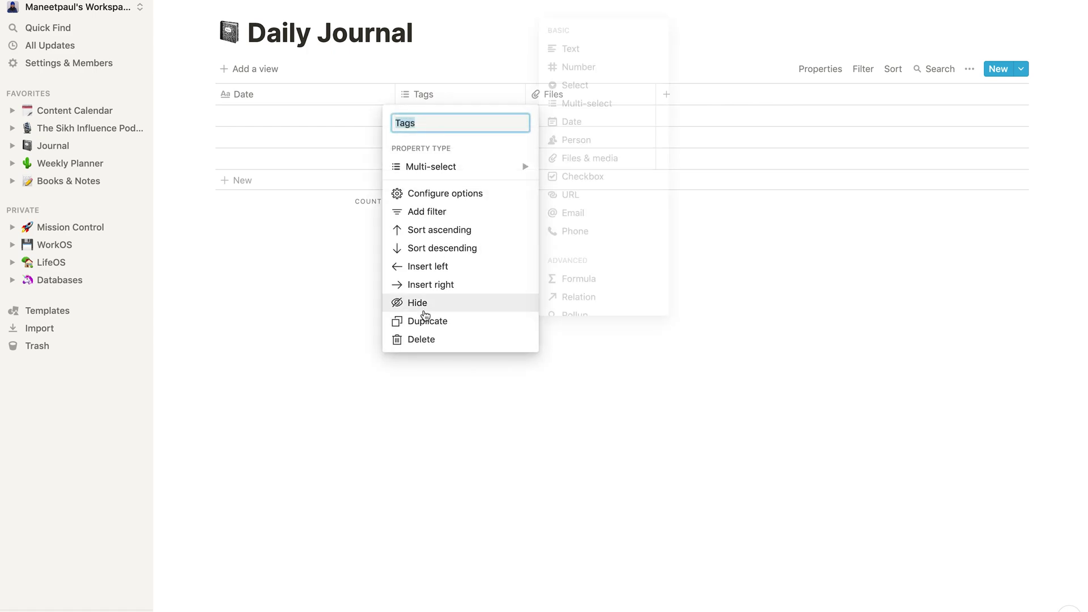
click(421, 339)
click(534, 320)
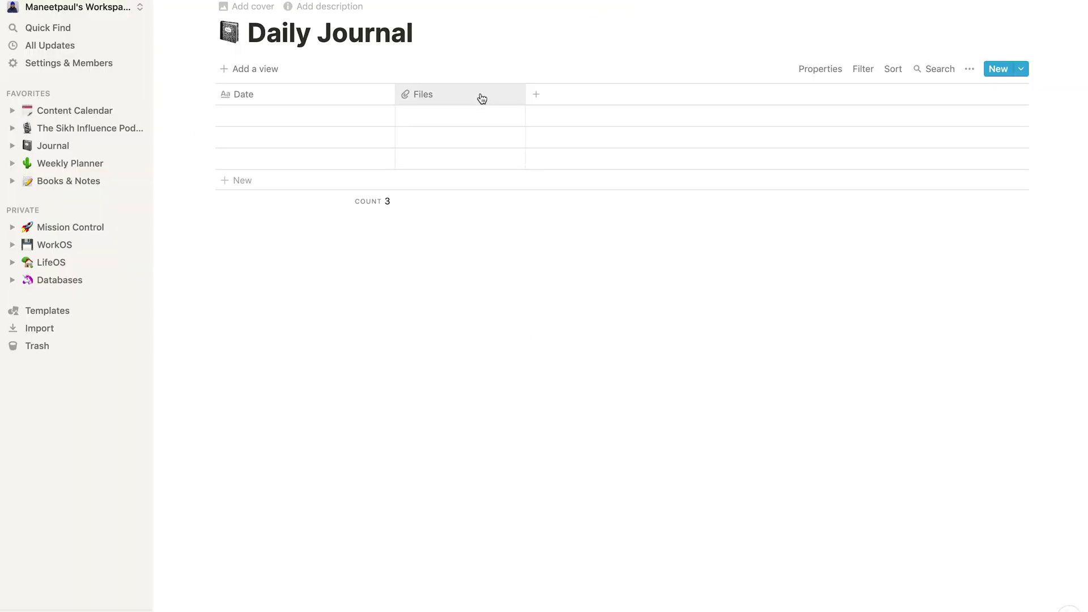
click(482, 99)
click(422, 321)
click(539, 315)
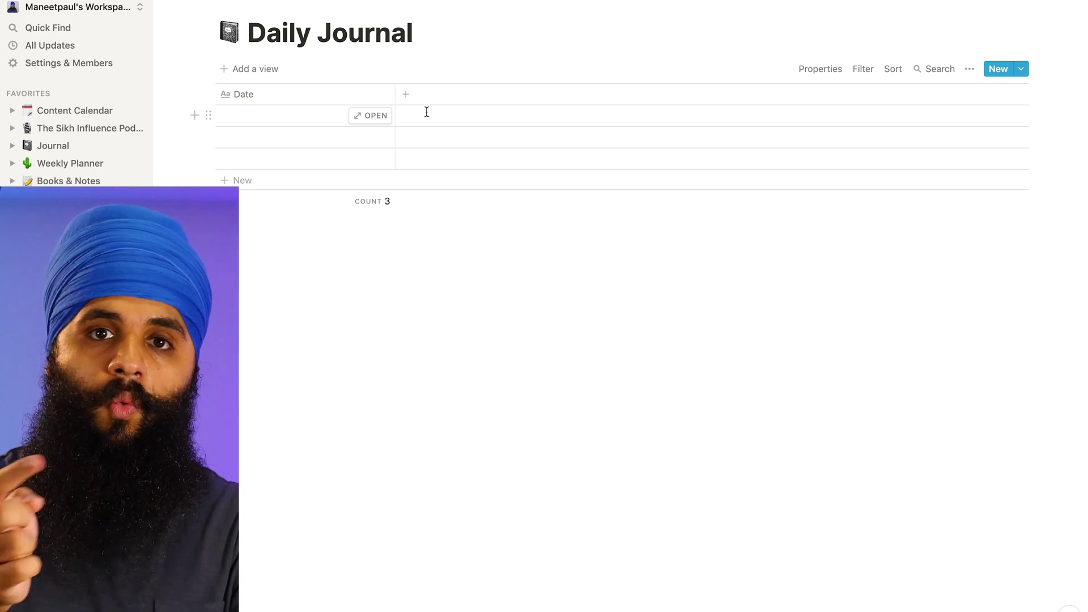
Add a relation column to the Daily Journal table that links to the Weeks database
click(406, 94)
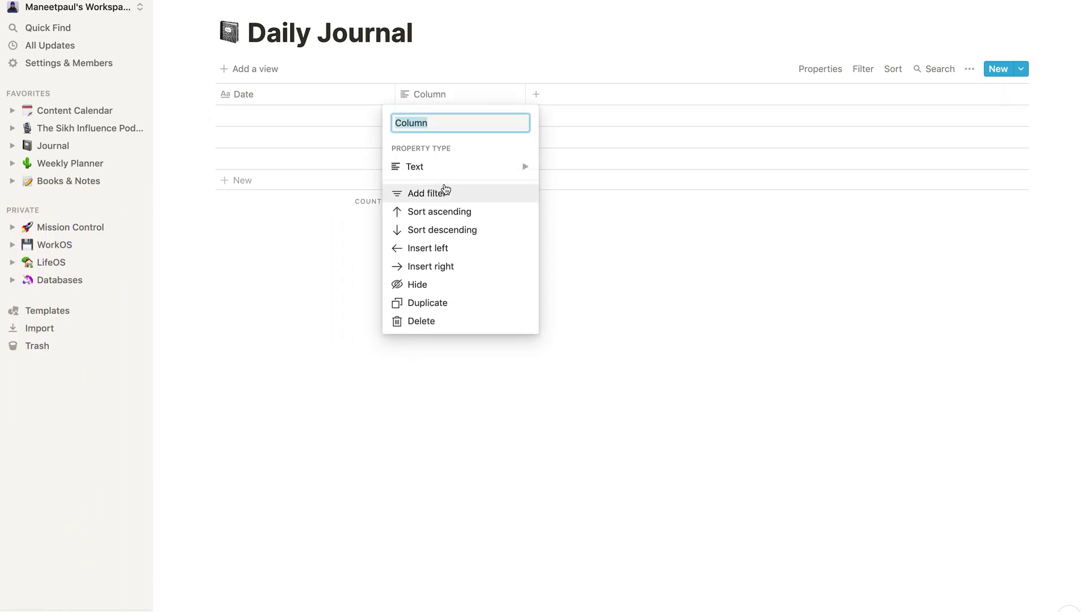
mouse_move(436, 171)
scroll(590, 289, down, 1)
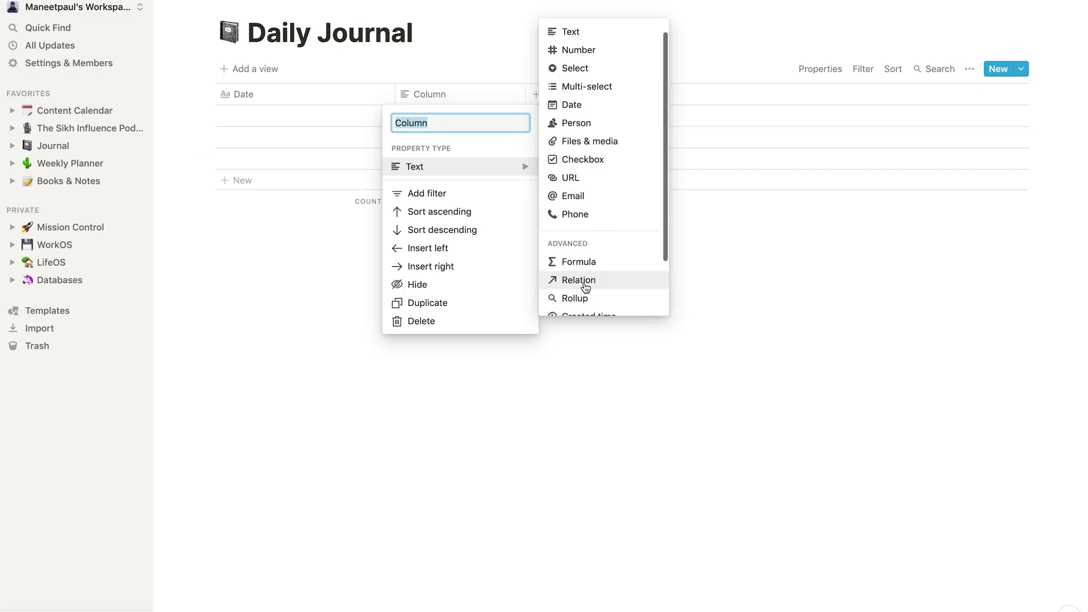
click(583, 284)
click(553, 314)
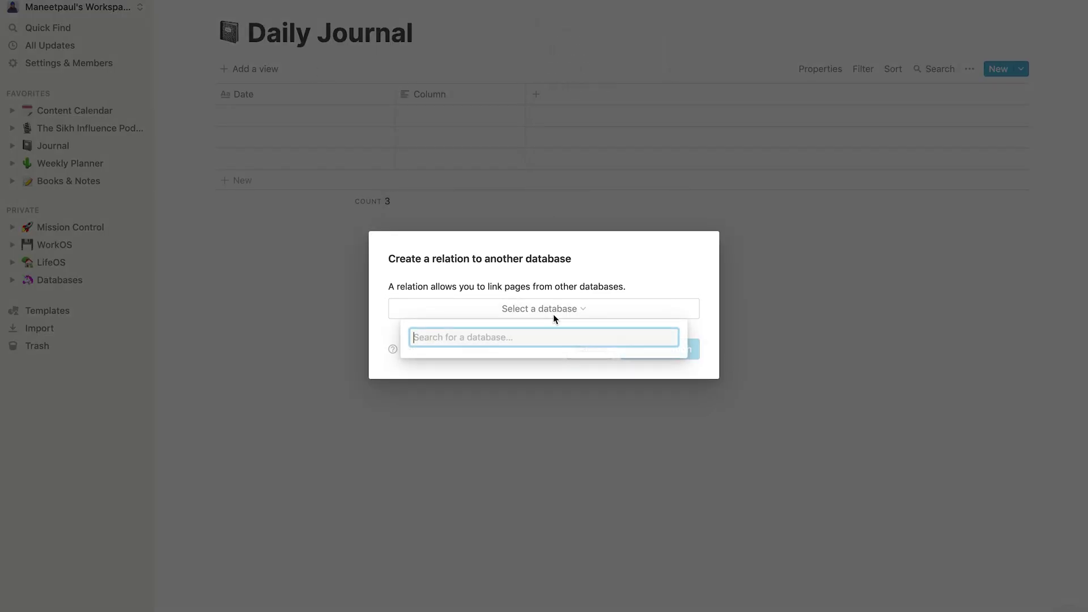
text(Week)
click(533, 392)
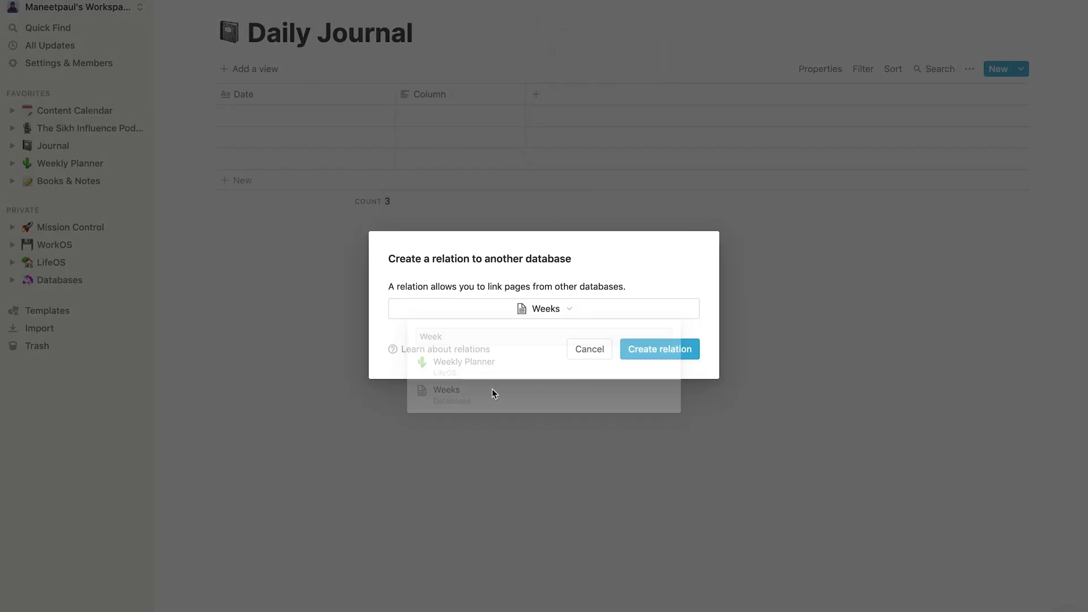
click(689, 348)
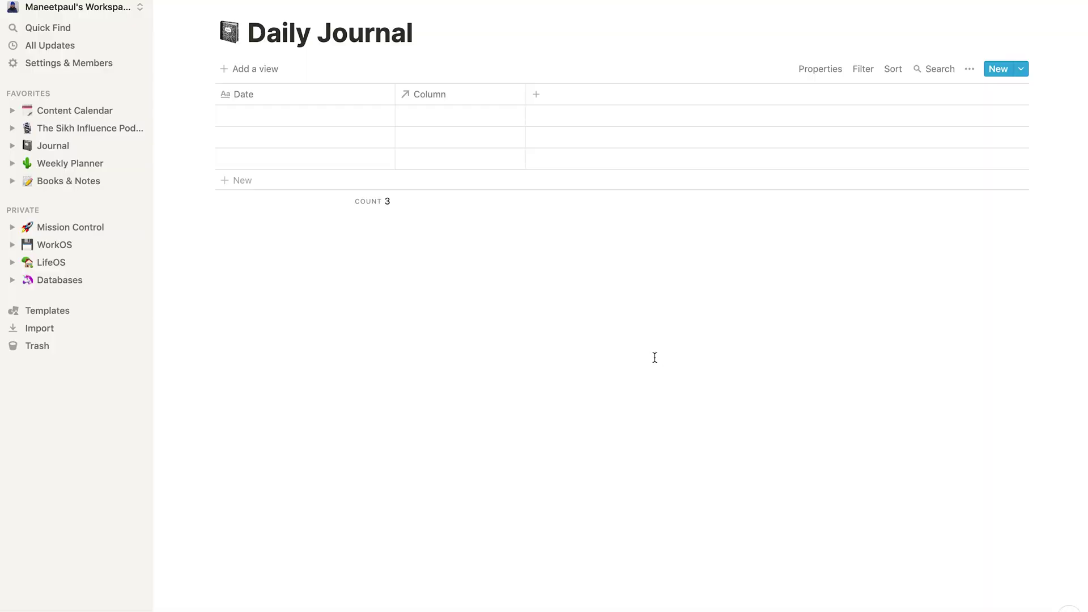
Rename the new relation column in the Daily Journal table to Week
click(430, 92)
text(Week)
key(Return)
Add a rollup column after Week that pulls the Quarter property through the Week relation
click(539, 97)
mouse_move(652, 166)
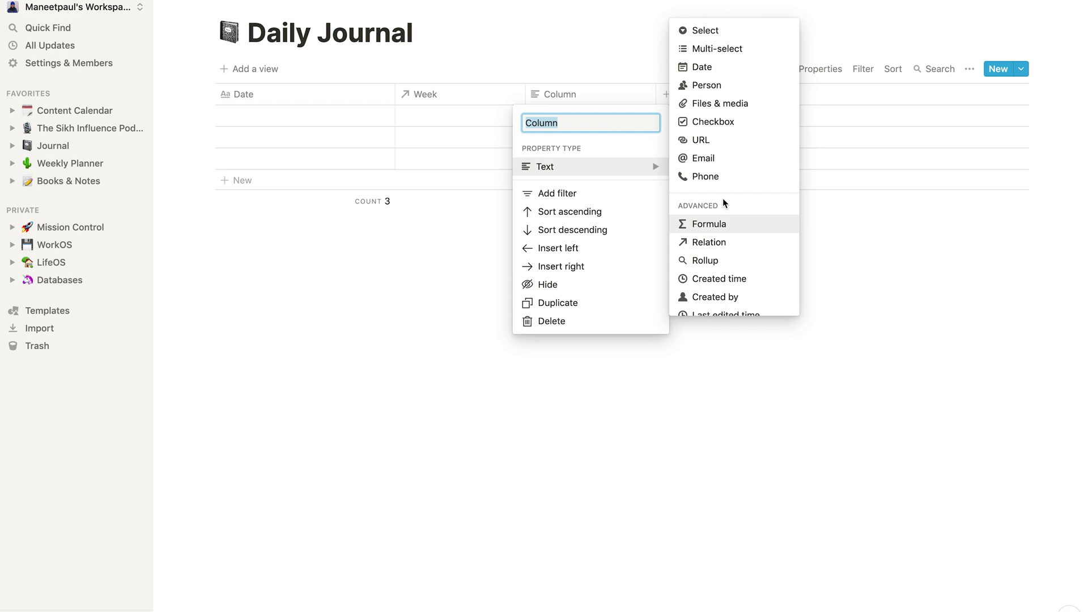
click(723, 260)
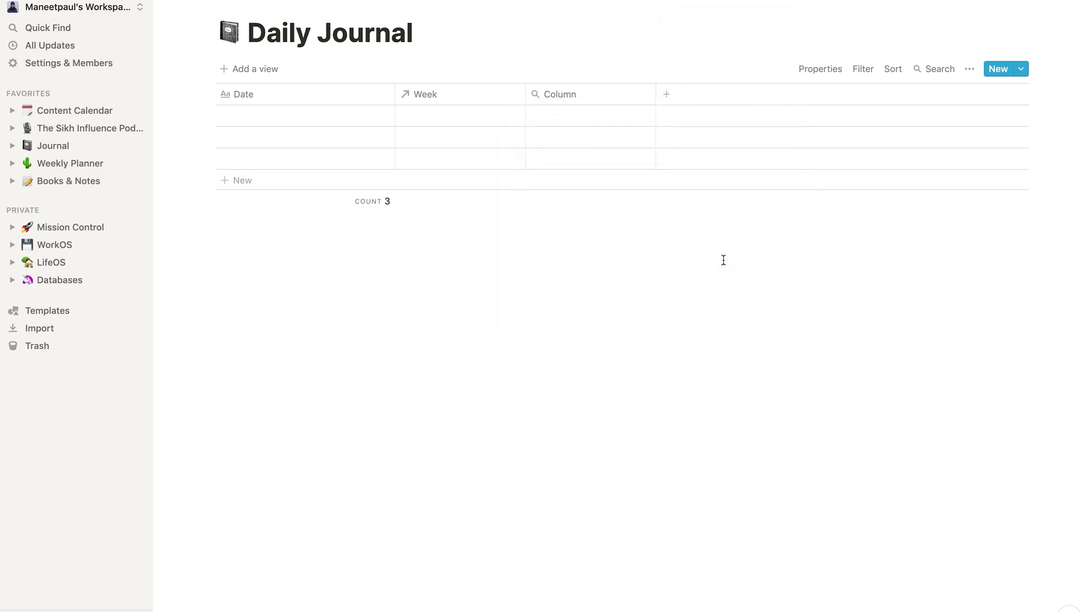
click(573, 97)
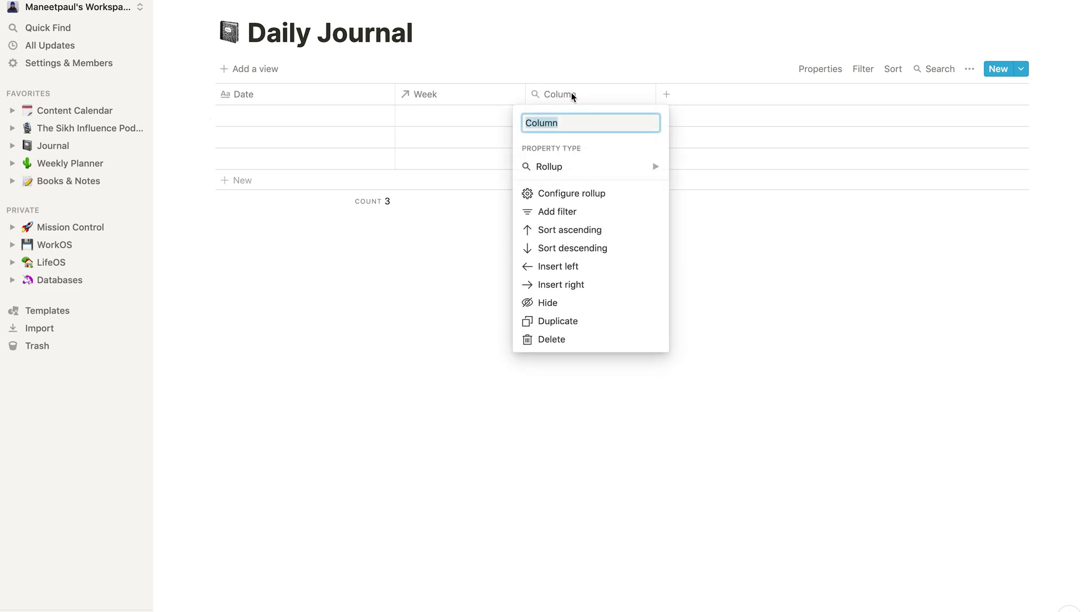
click(589, 198)
click(616, 156)
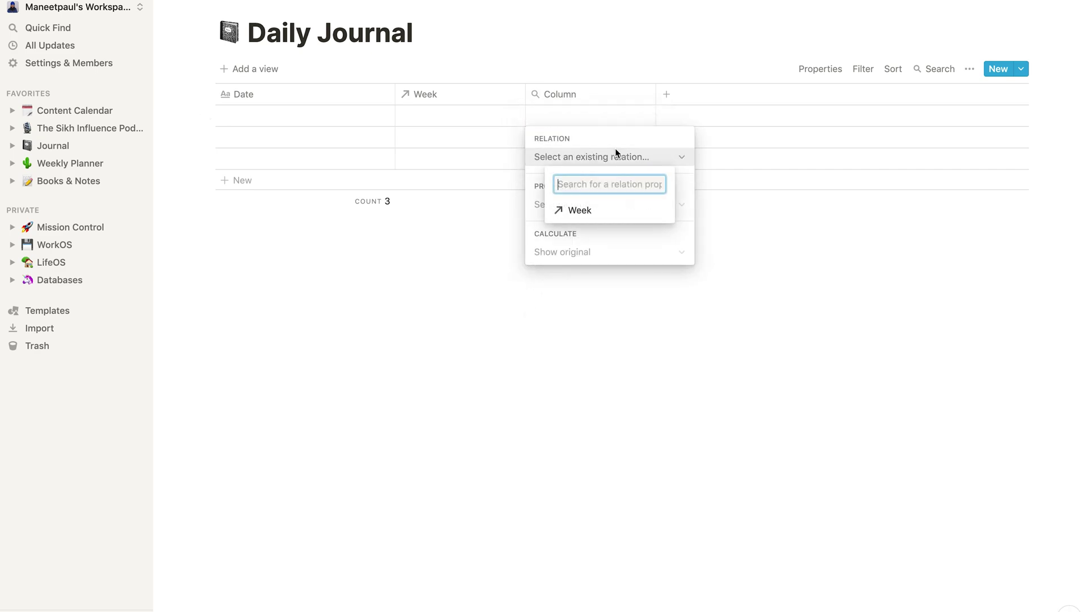
click(597, 214)
click(602, 207)
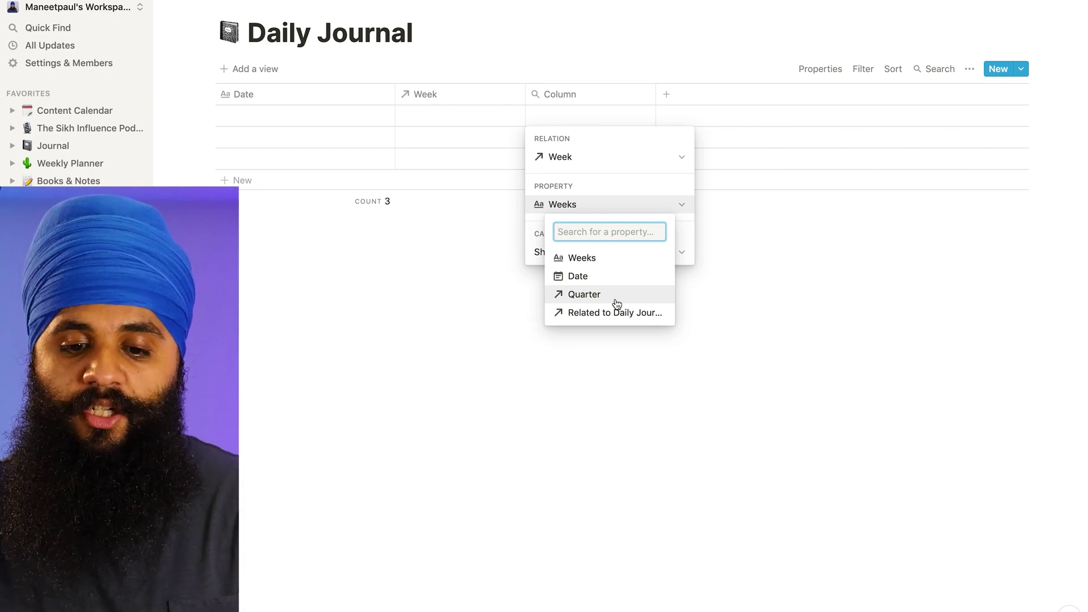
click(617, 301)
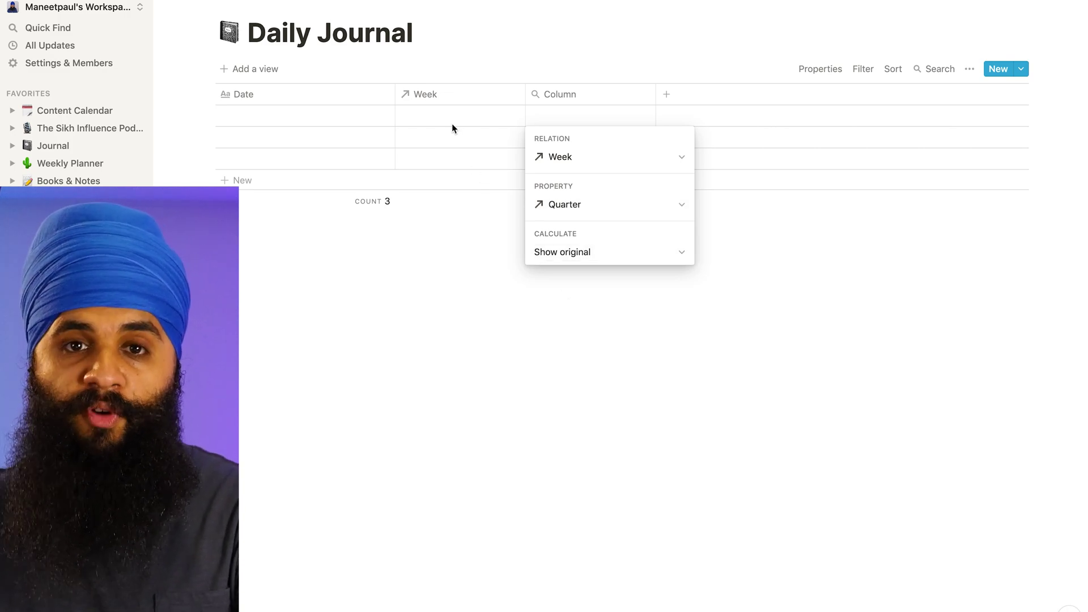
key(Escape)
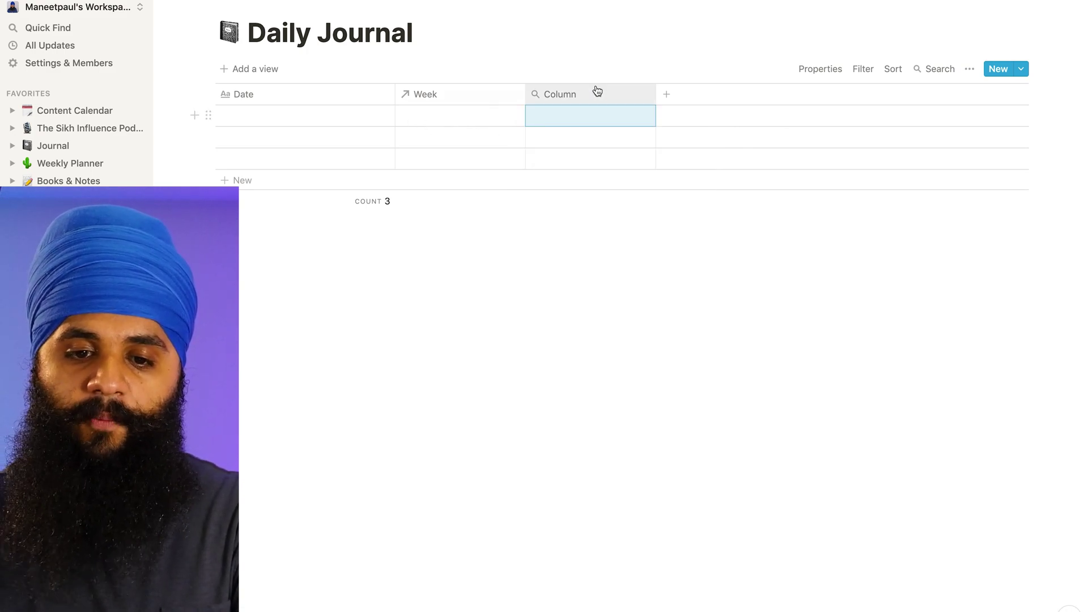
Rename the rollup column in the Daily Journal table to Quarter
click(560, 94)
text(Quart)
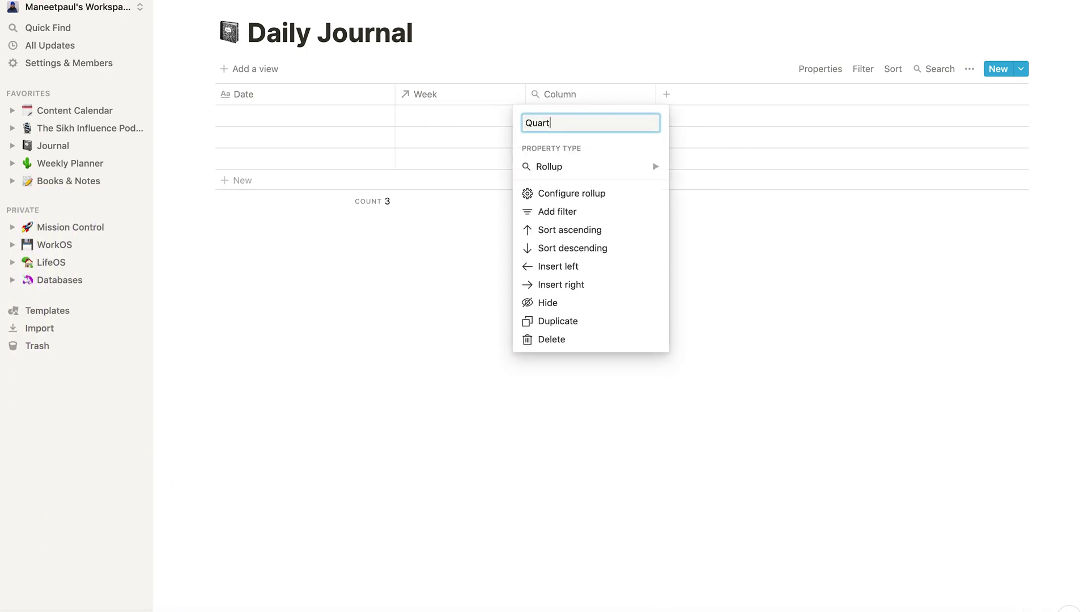
text(er)
key(Return)
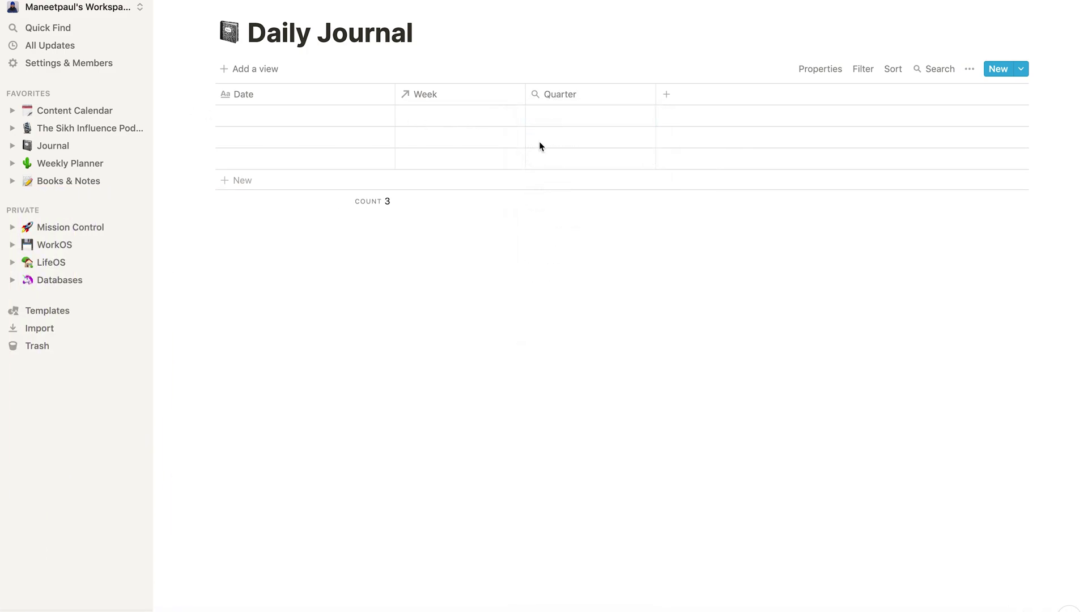
Title the first journal entry Oct 16 and link it to Week 41 in the Week column
click(266, 118)
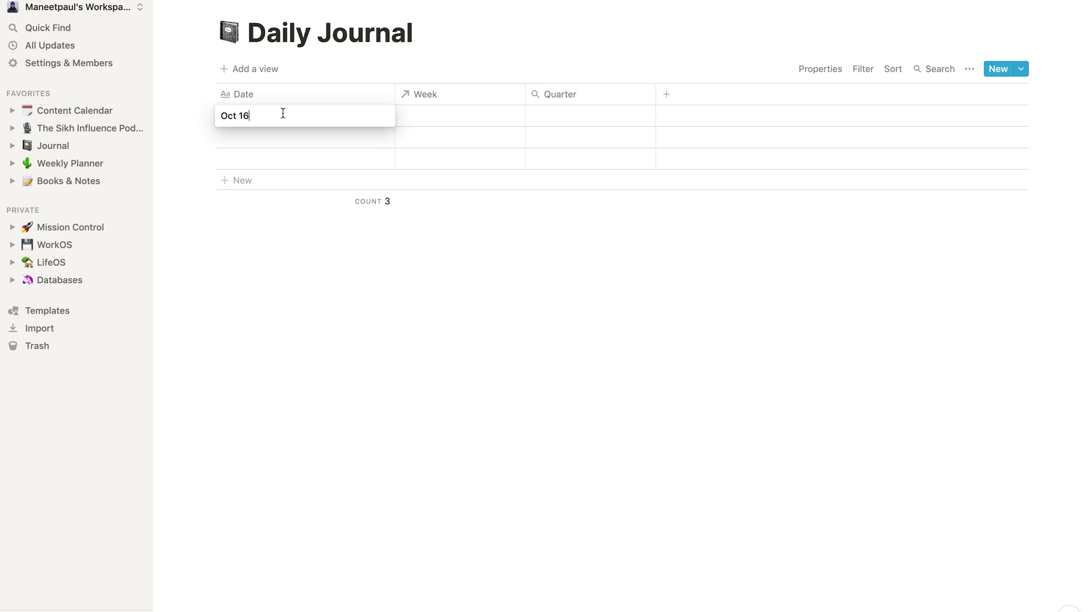
click(467, 129)
click(440, 117)
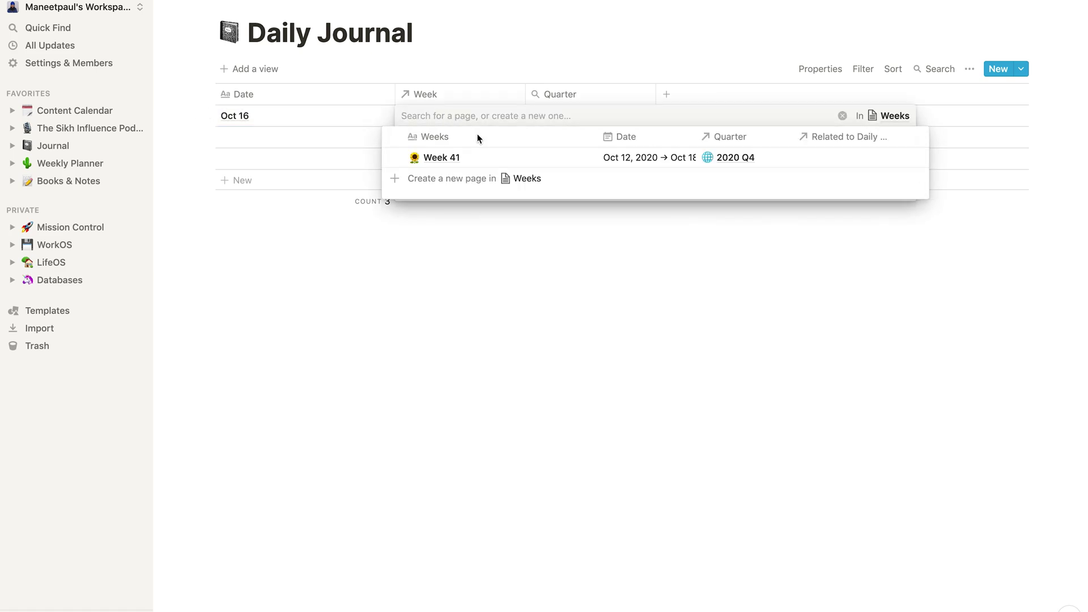
click(446, 160)
click(520, 299)
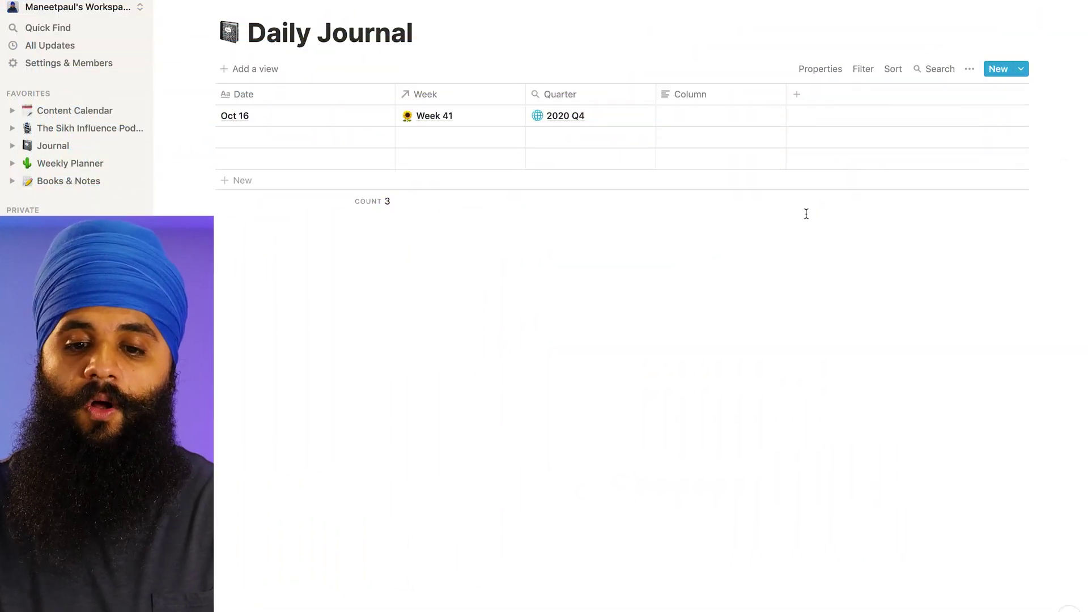
Change the new column after Quarter to the multi-select type and name it Words
click(729, 102)
click(720, 167)
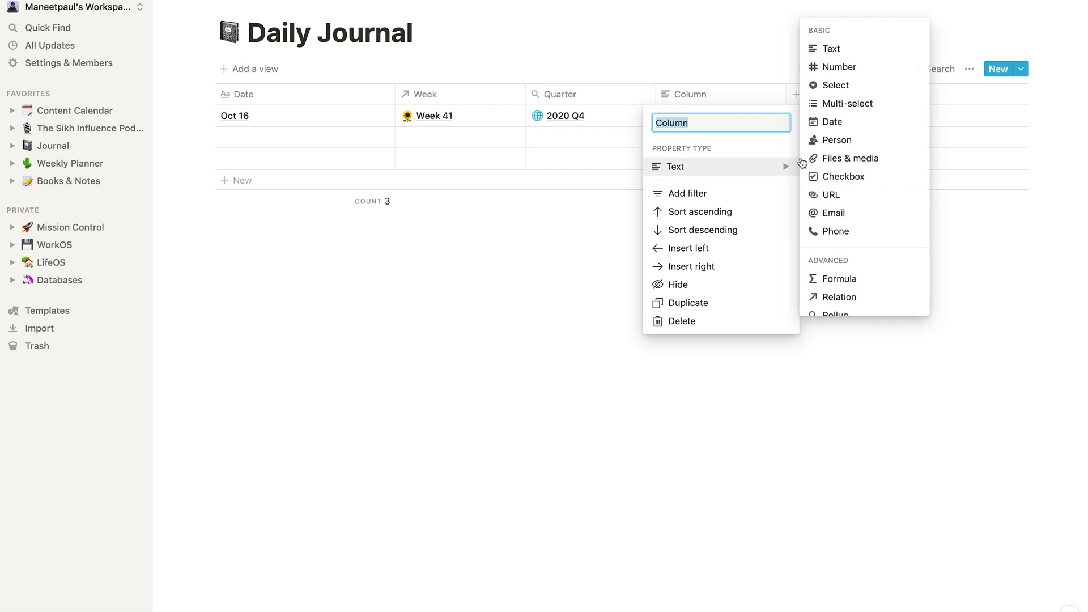
click(846, 105)
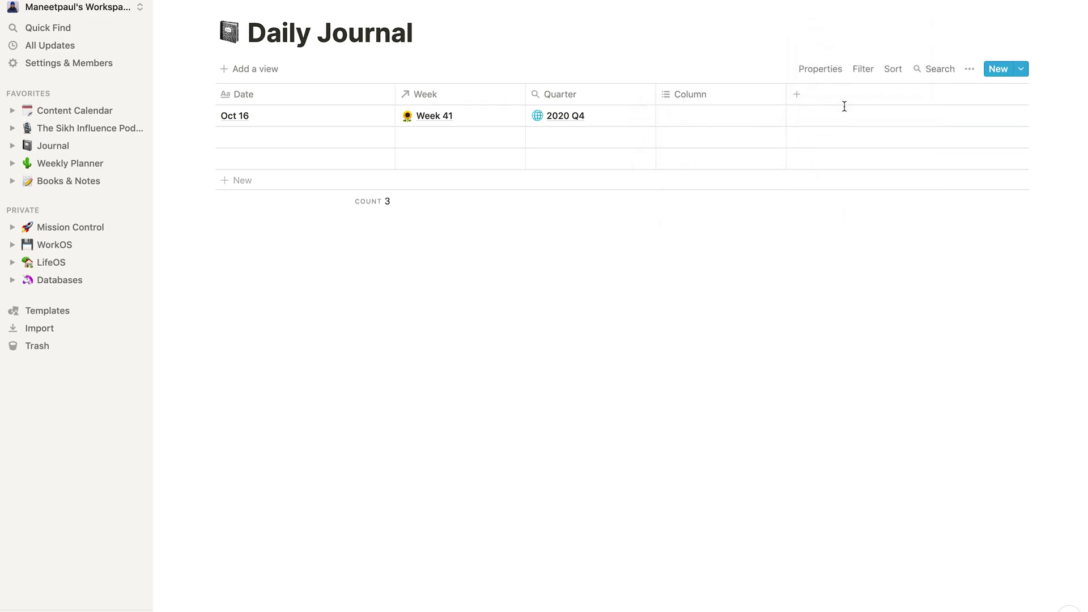
click(687, 106)
mouse_move(692, 173)
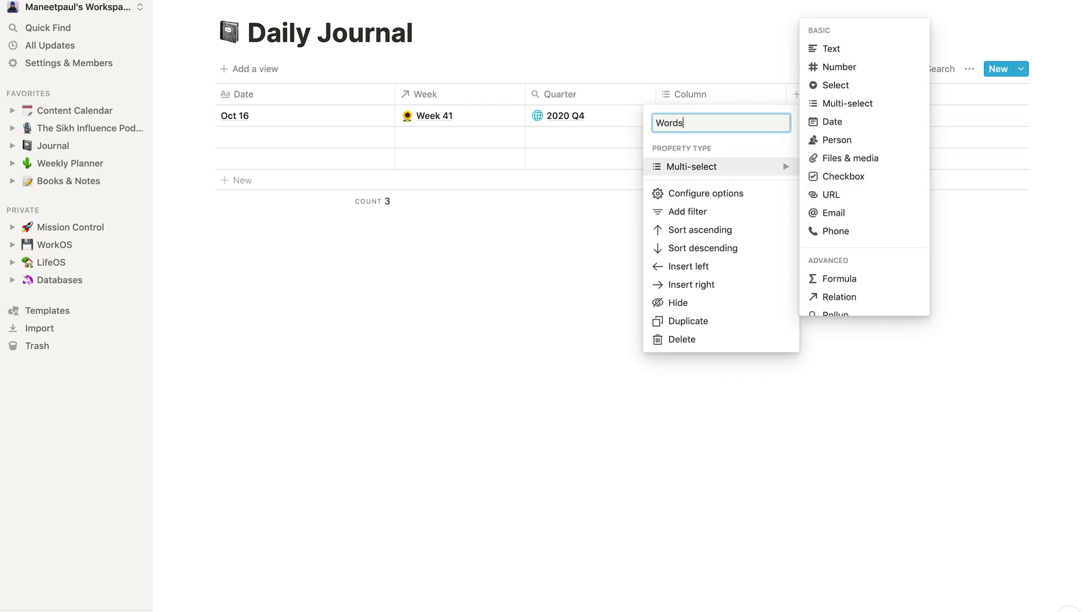
text(Words)
key(Return)
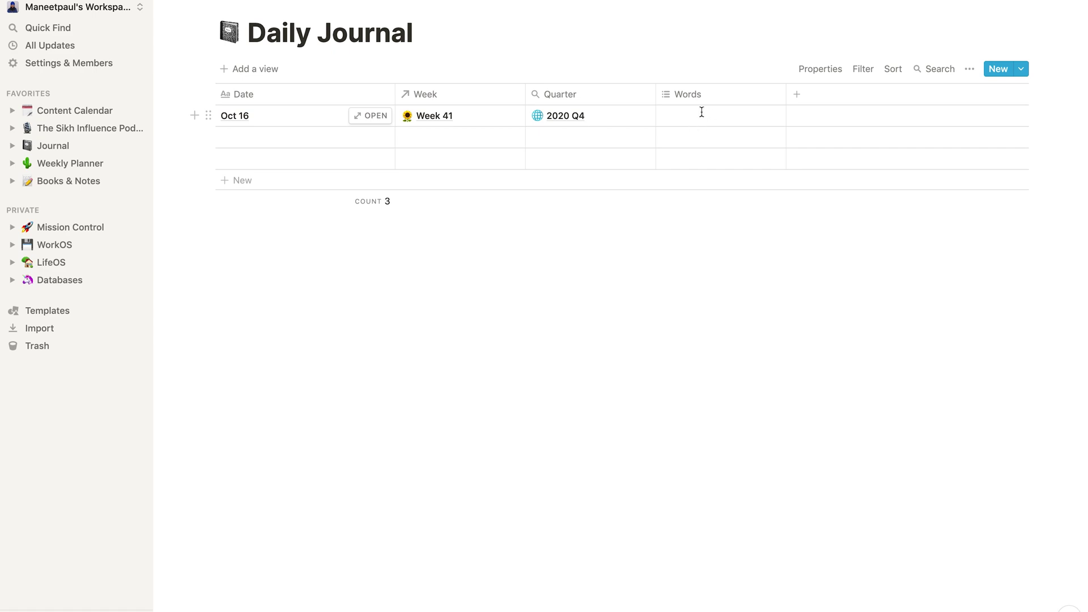
Create the Words options Good day!, Productive!, Busy!, Challenging! and Amazing! in the Oct 16 entry
click(700, 111)
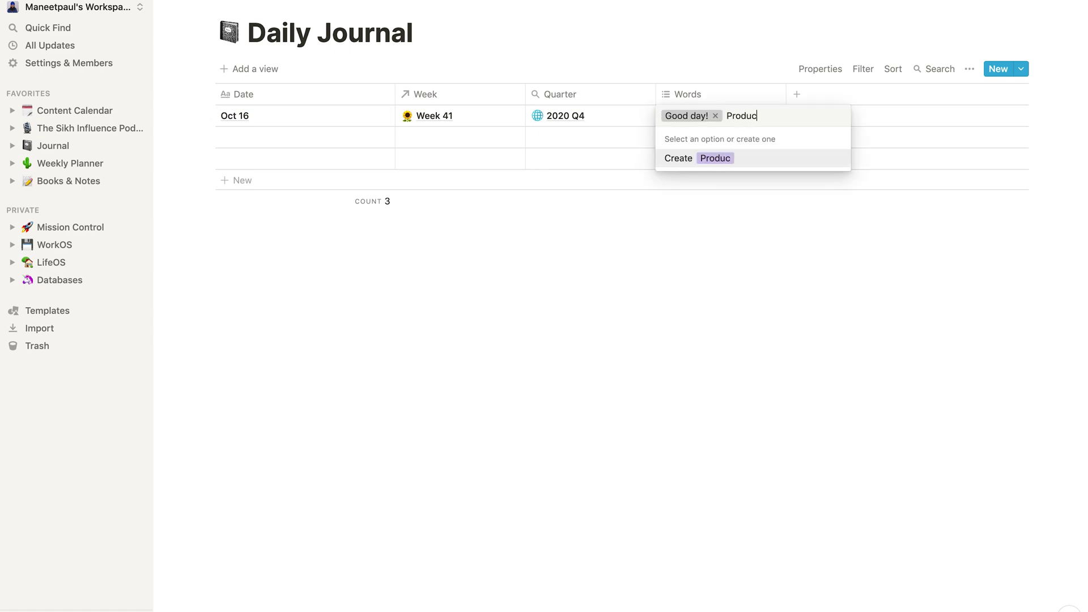
text(Productive!)
key(Return)
text(Bs)
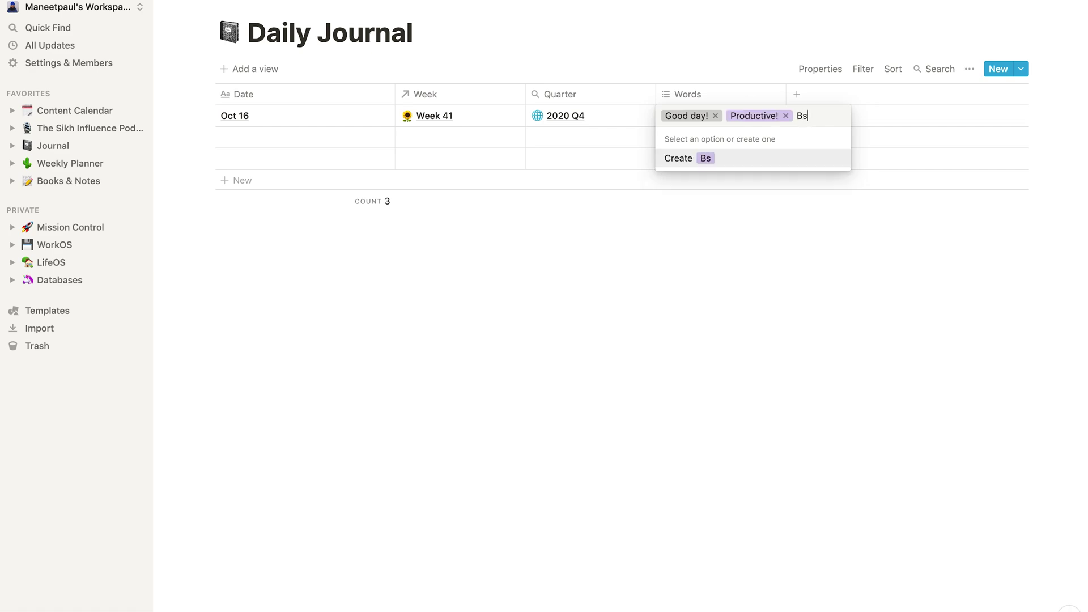
text(sy!)
key(Return)
text(Challeng)
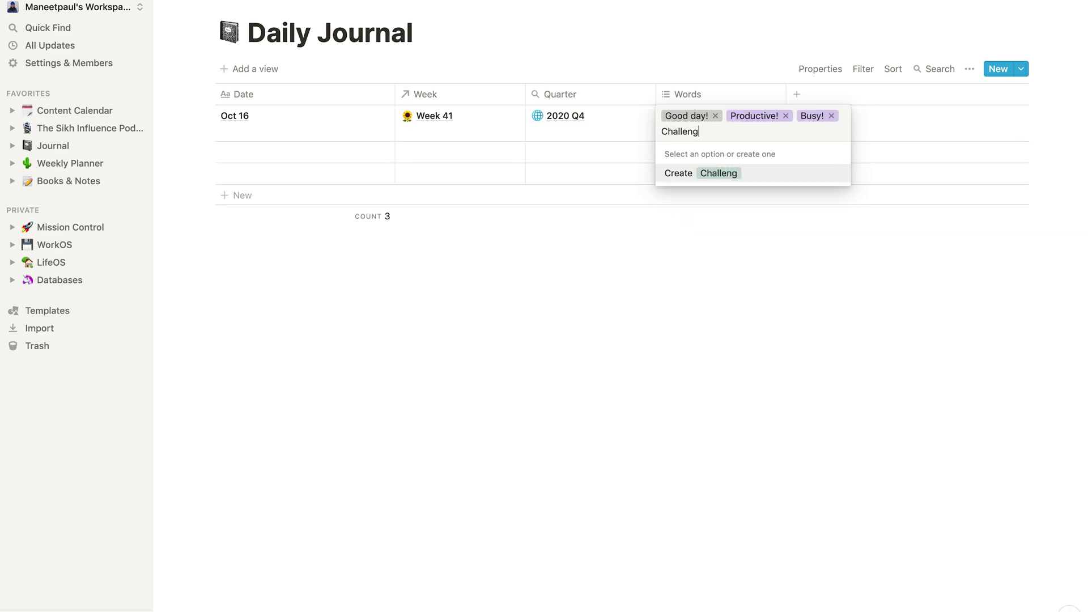
text(ing!)
key(Return)
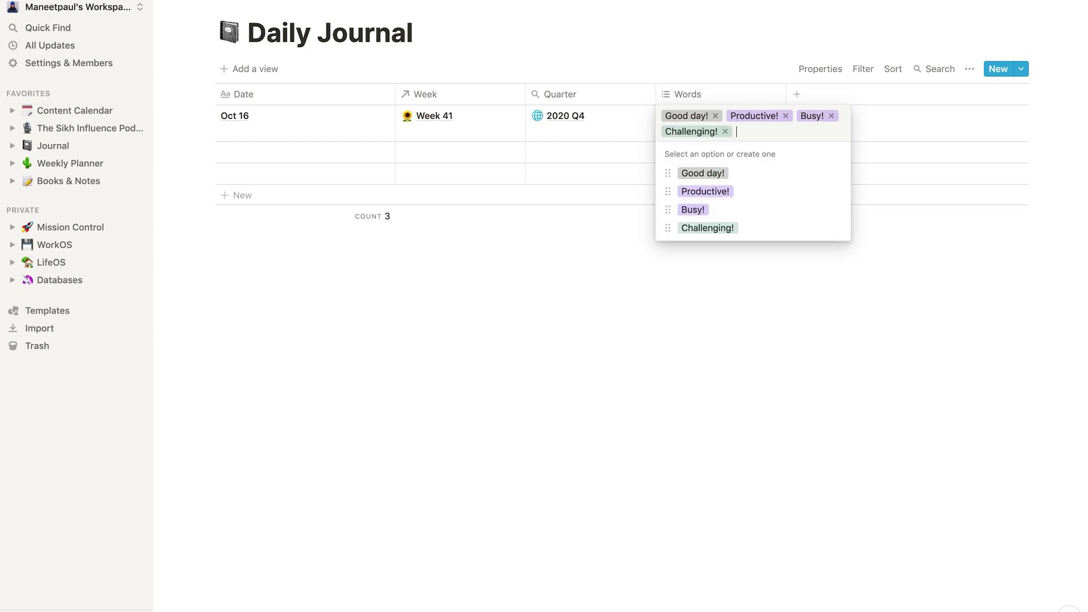
text(Amazing!)
key(Return)
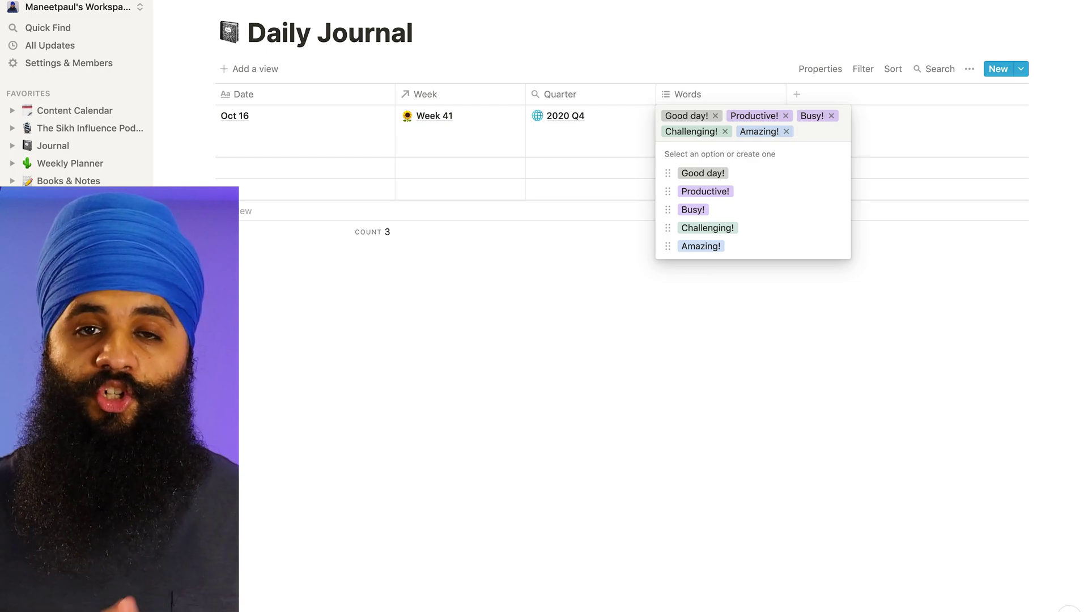
Remove all selected Words tags from the Oct 16 entry, keeping the options available in the list
click(785, 131)
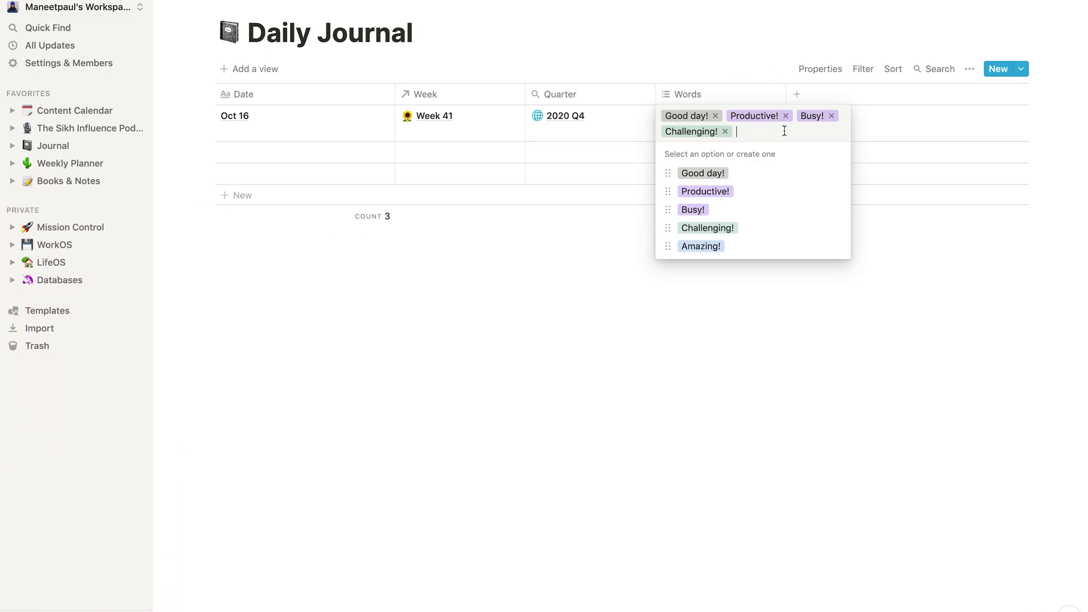
click(725, 131)
click(716, 117)
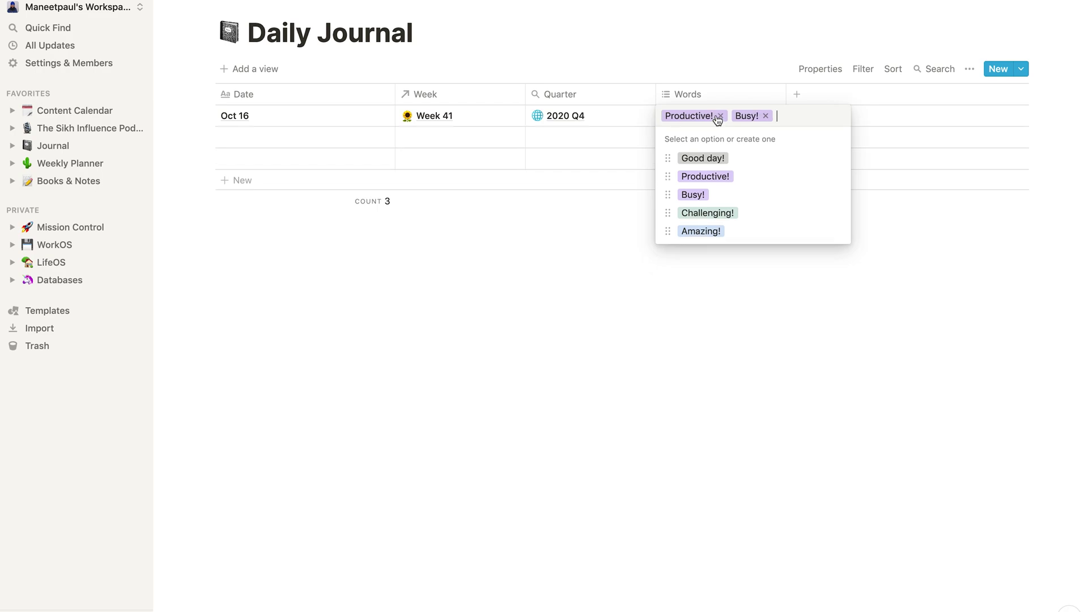
click(721, 116)
click(697, 116)
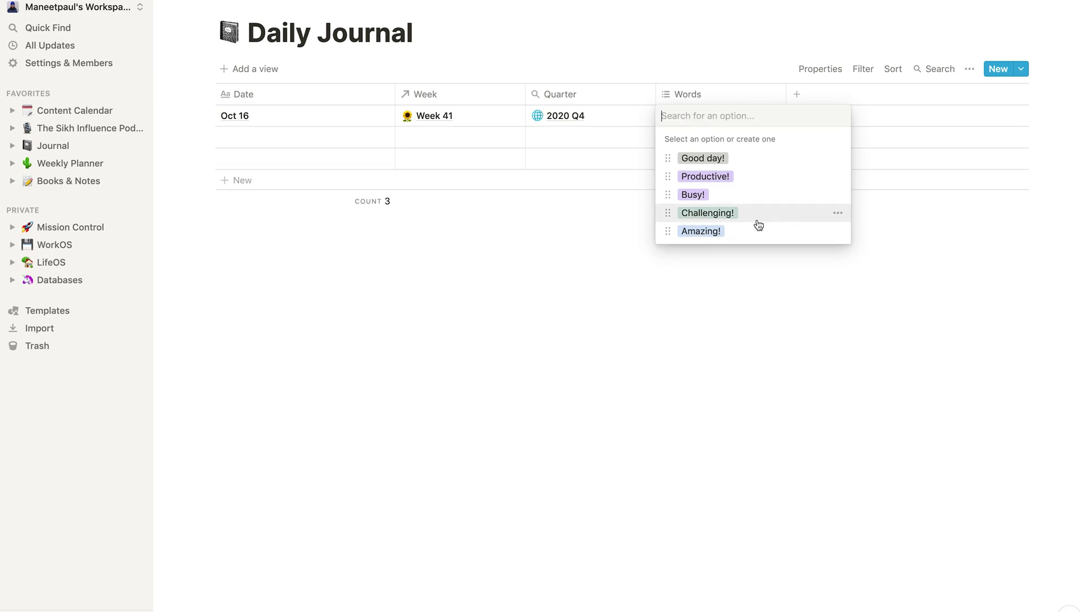
click(886, 347)
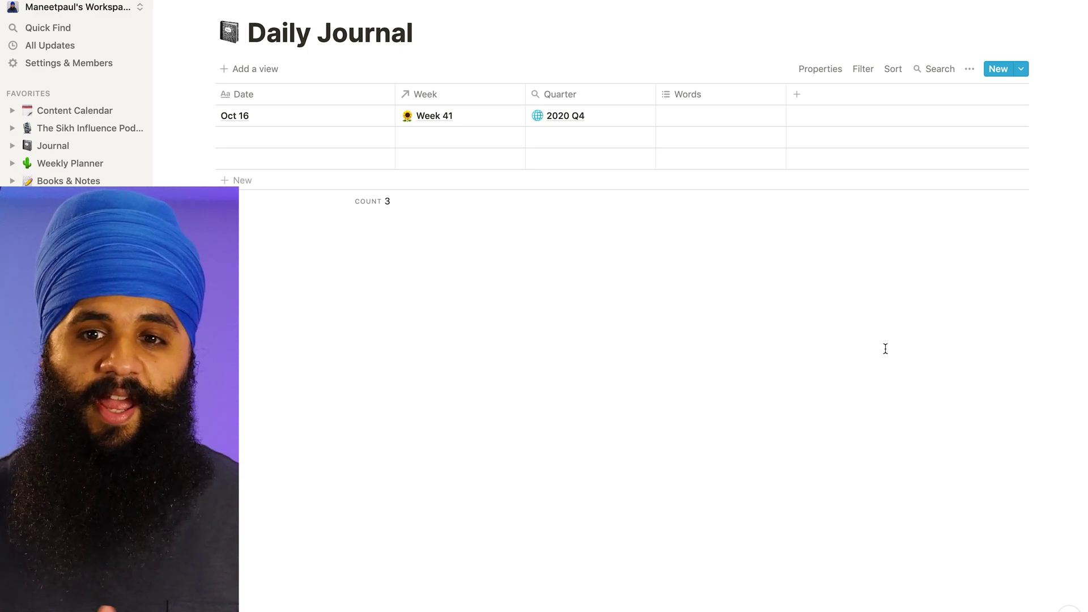
Add a multi-select column after Words and name it Nitnem
click(809, 93)
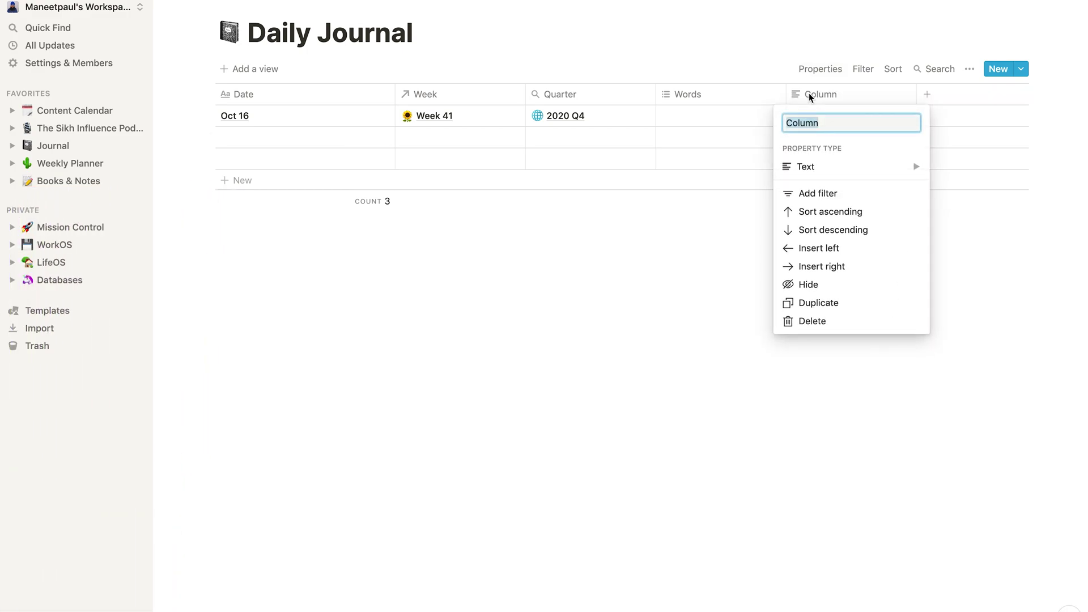
mouse_move(831, 169)
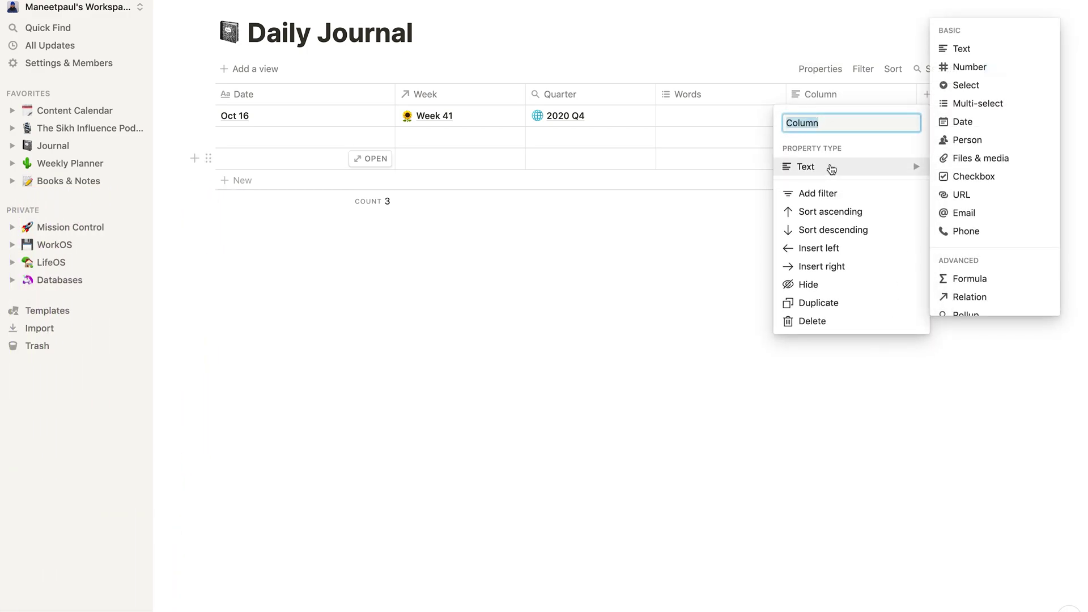
click(980, 103)
click(821, 100)
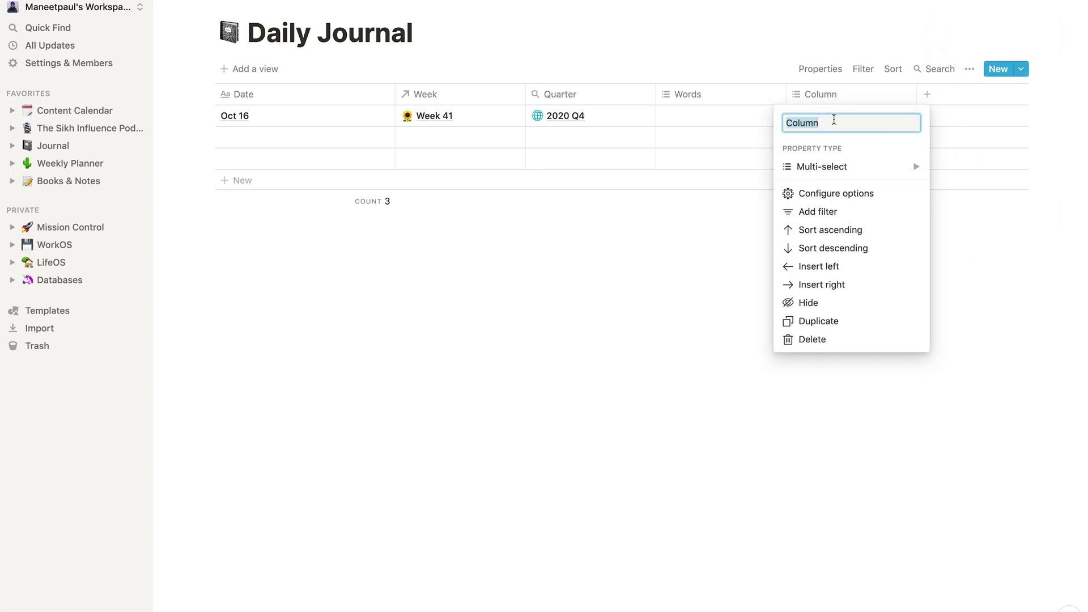
key(Return)
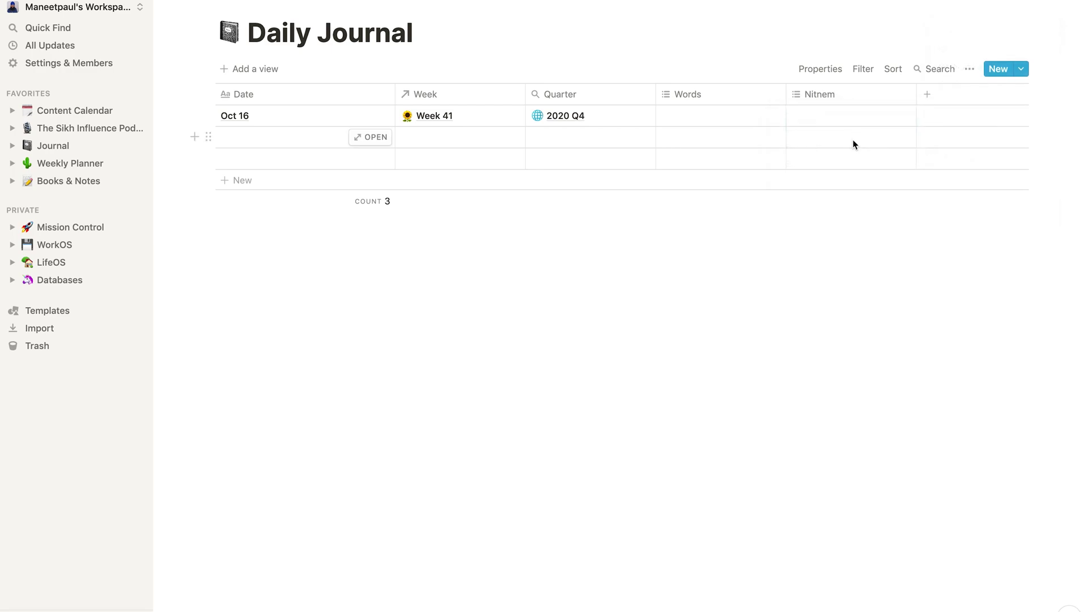
Create the Nitnem options JapJi Sahib, Jaap Sahib and Tav Prasaad Svwaiye in the Oct 16 entry
click(812, 115)
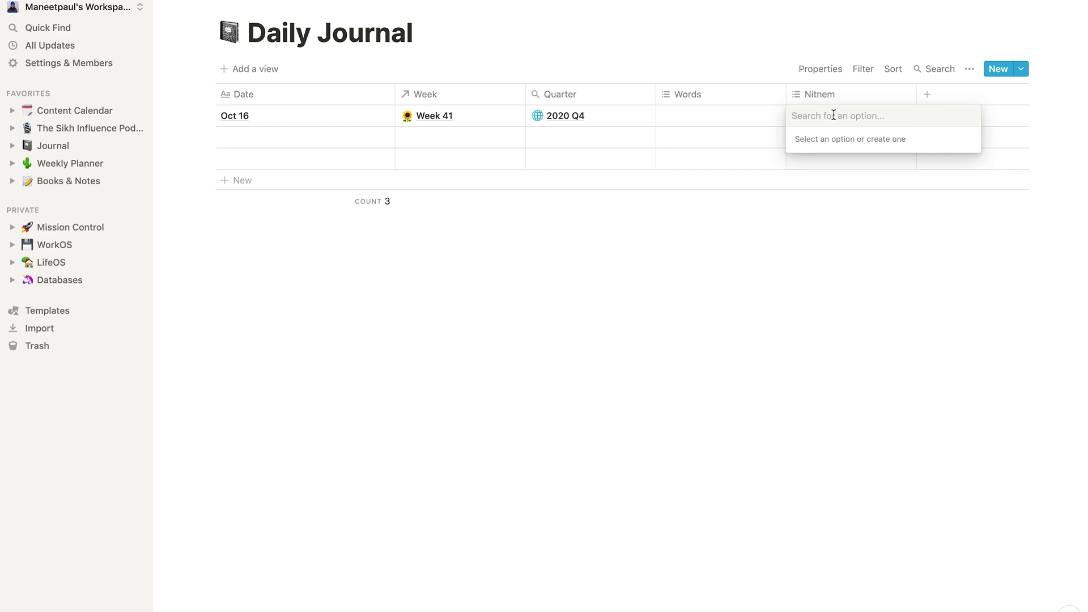
text(JapJi Sahib)
key(Return)
text(Kaap)
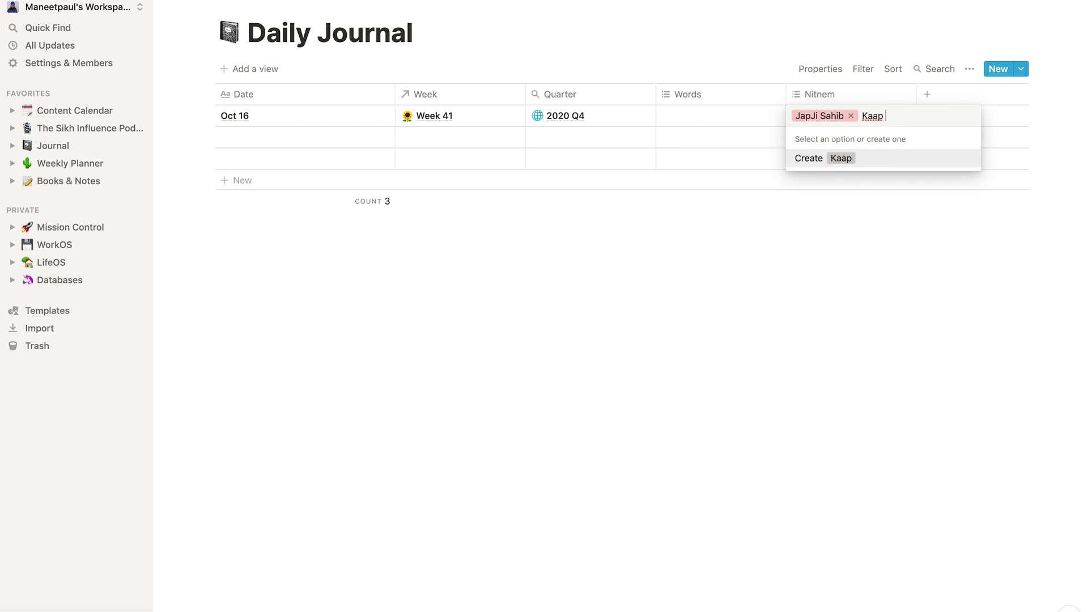
key(BackSpace)
key(BackSpace)
text(Jaap Sahib)
key(Return)
text(Tav Prasaad)
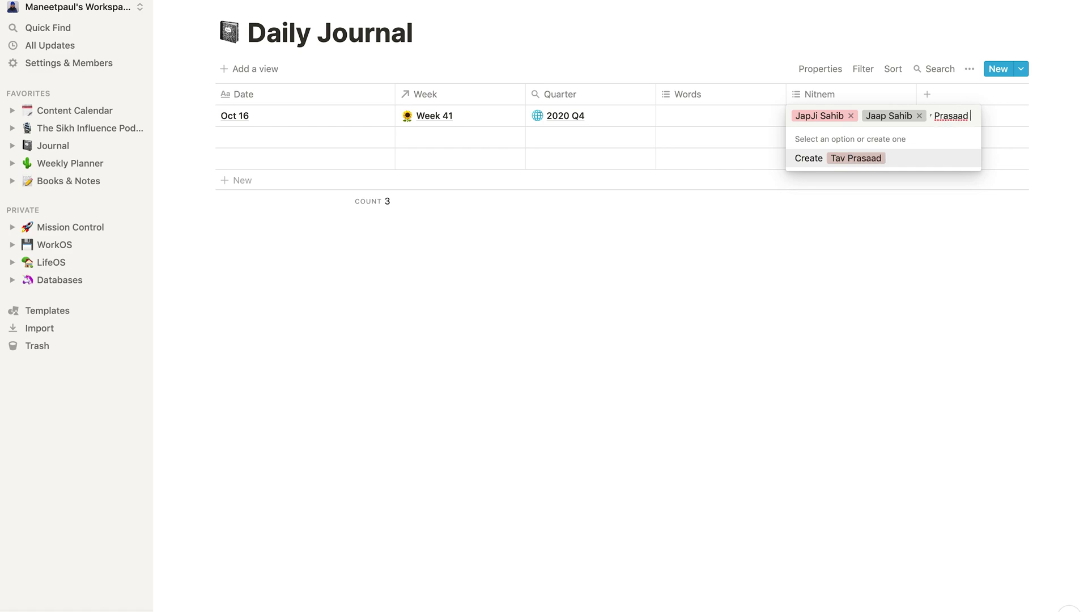
text( Svwaiye)
key(Return)
Create two more Nitnem options in the Oct 16 entry, Chupai Sahib and Anand Sahib
text(Chupa)
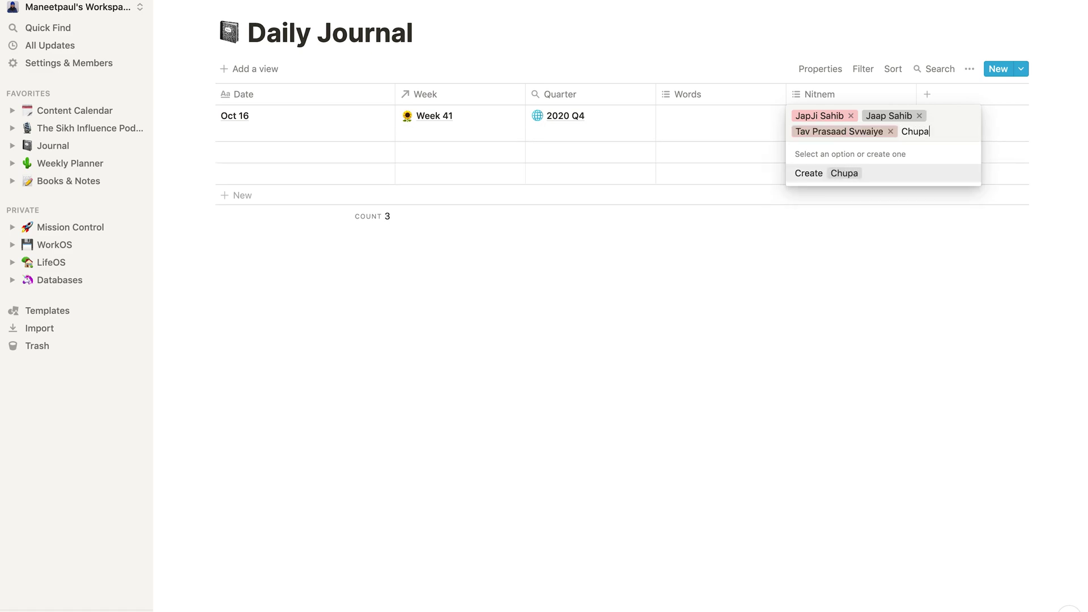
text(i Sahib)
key(Return)
text(Anand )
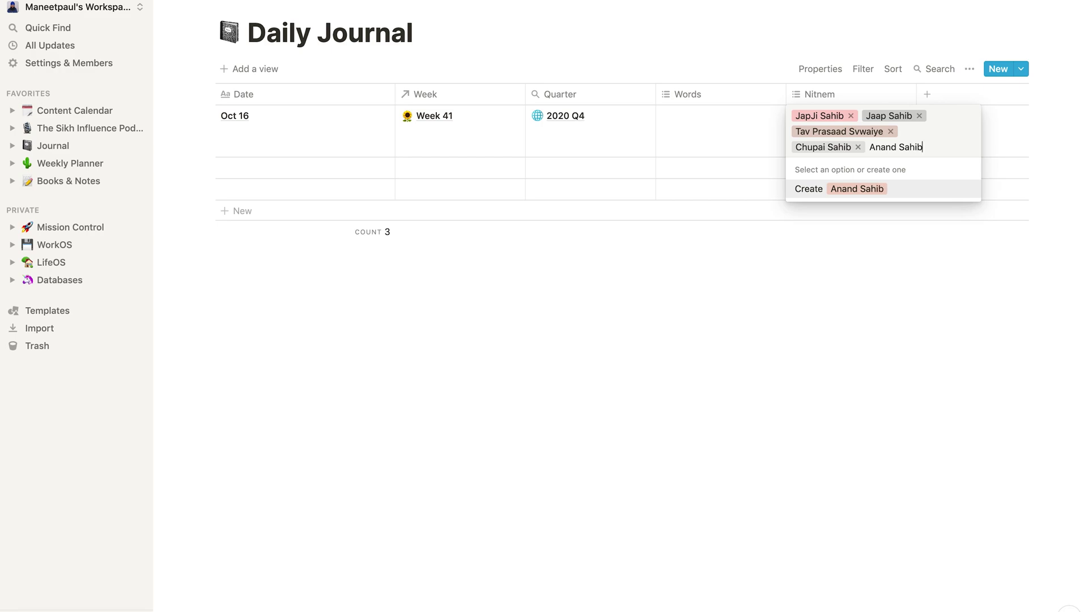
text(Sahib)
key(Return)
key(Escape)
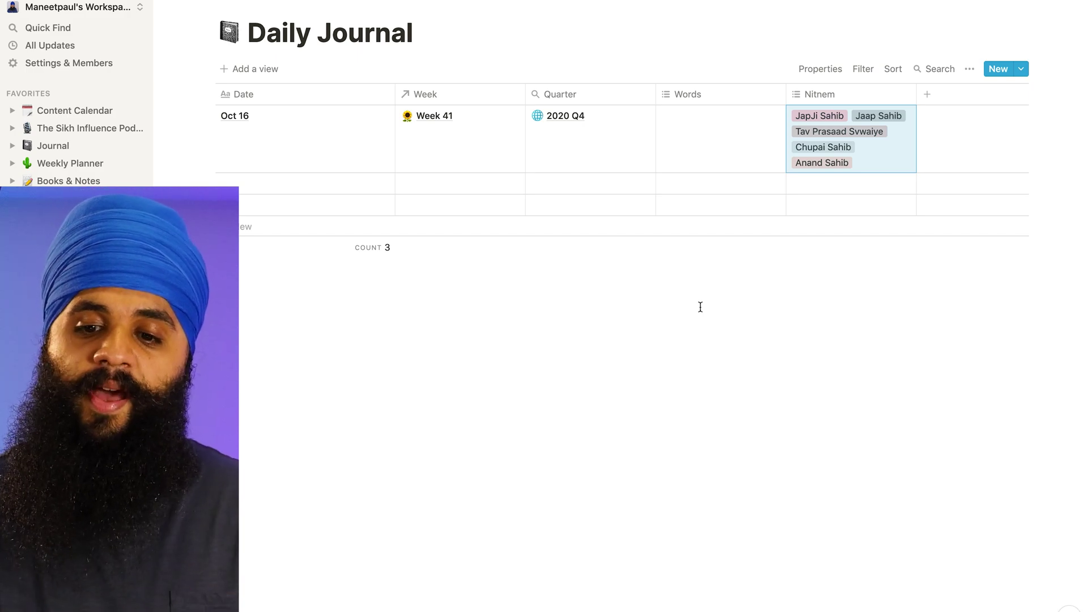
Remove all selected Nitnem tags from the Oct 16 entry, keeping the options in the list
click(883, 160)
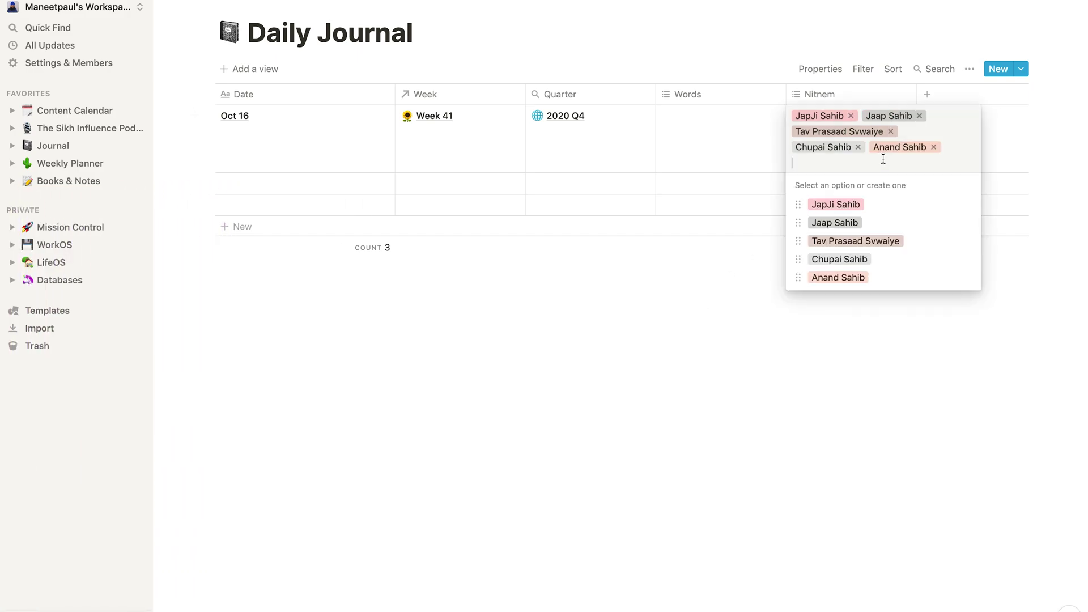
click(935, 148)
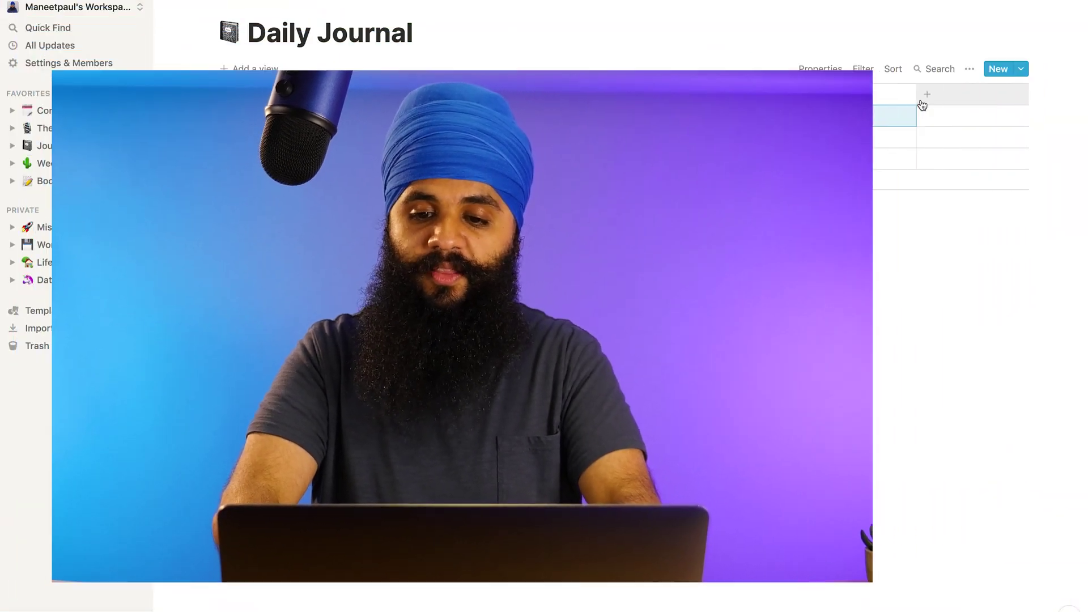
Add a checkbox column after Nitnem and name it Sehej Paath
click(934, 93)
click(950, 167)
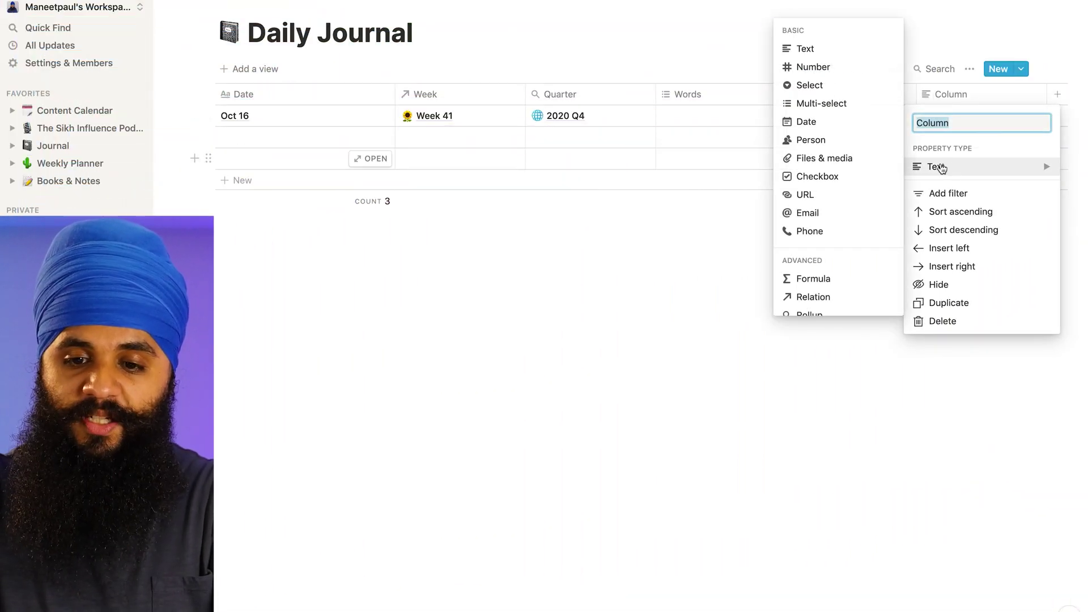
click(834, 181)
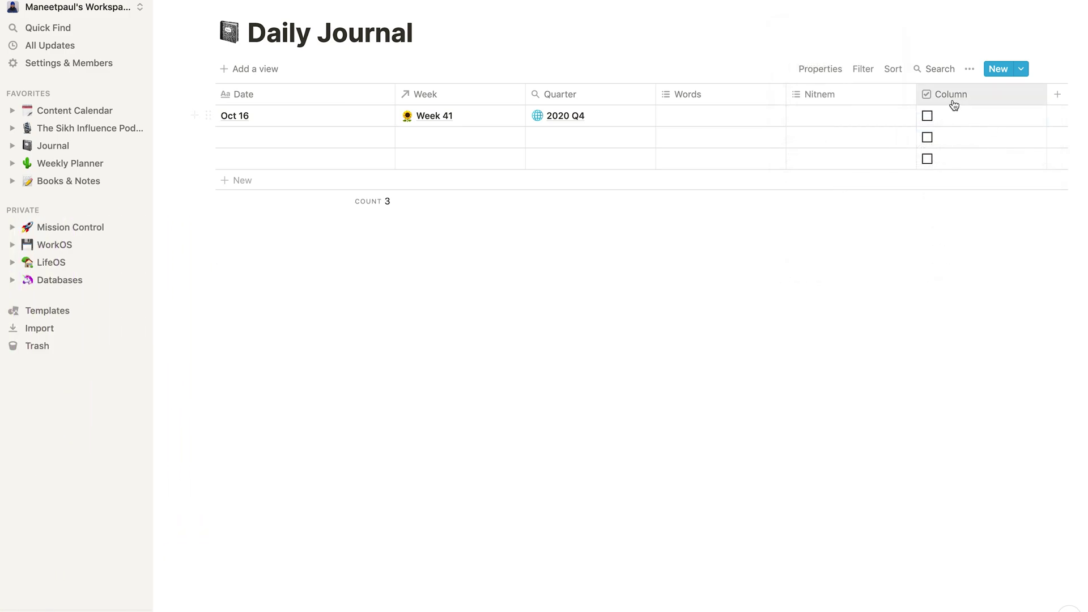
click(953, 97)
text(Sehej Paath)
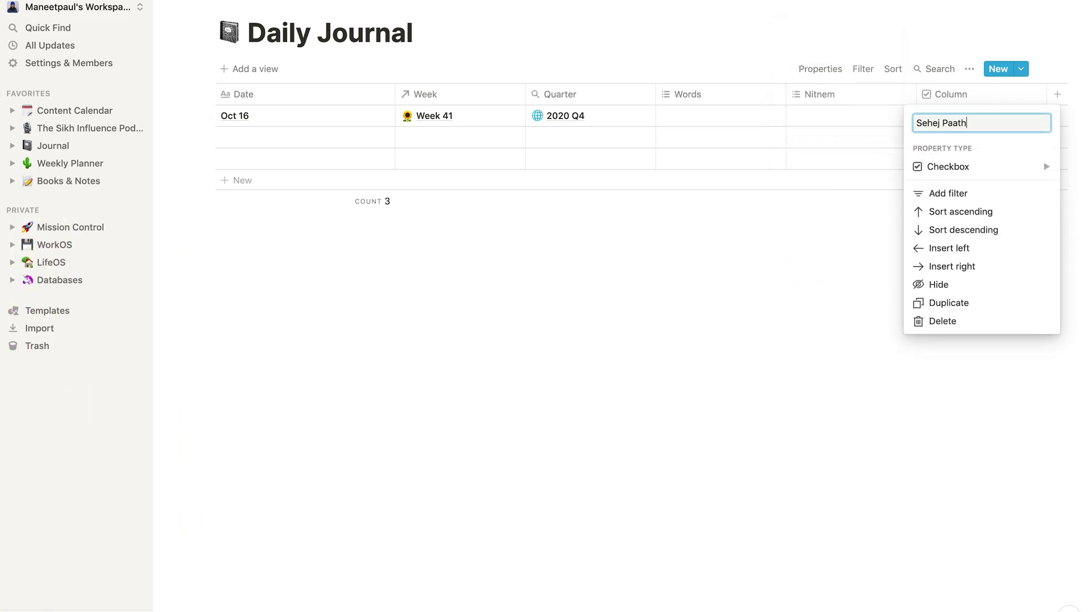
Put the folded hands emoji in front of the Sehej Paath column name
click(306, 158)
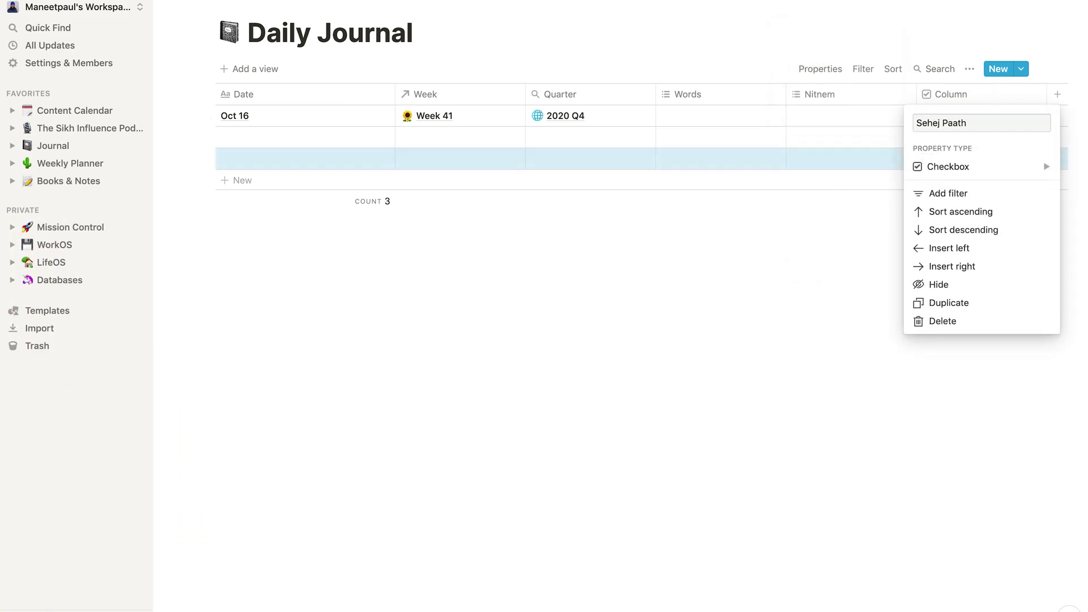
click(917, 123)
key(ctrl+super+space)
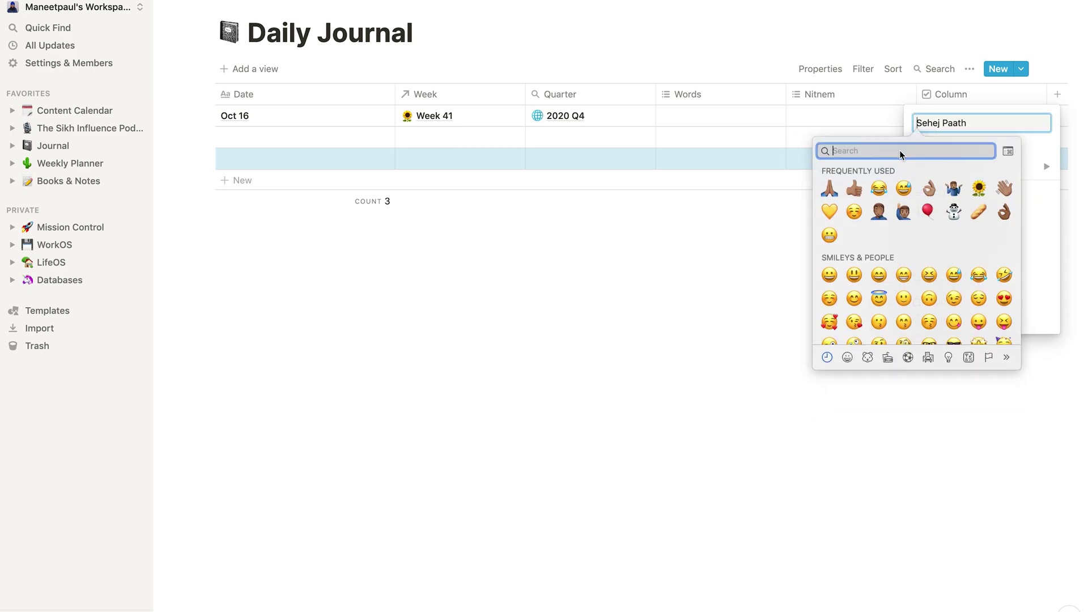
click(831, 190)
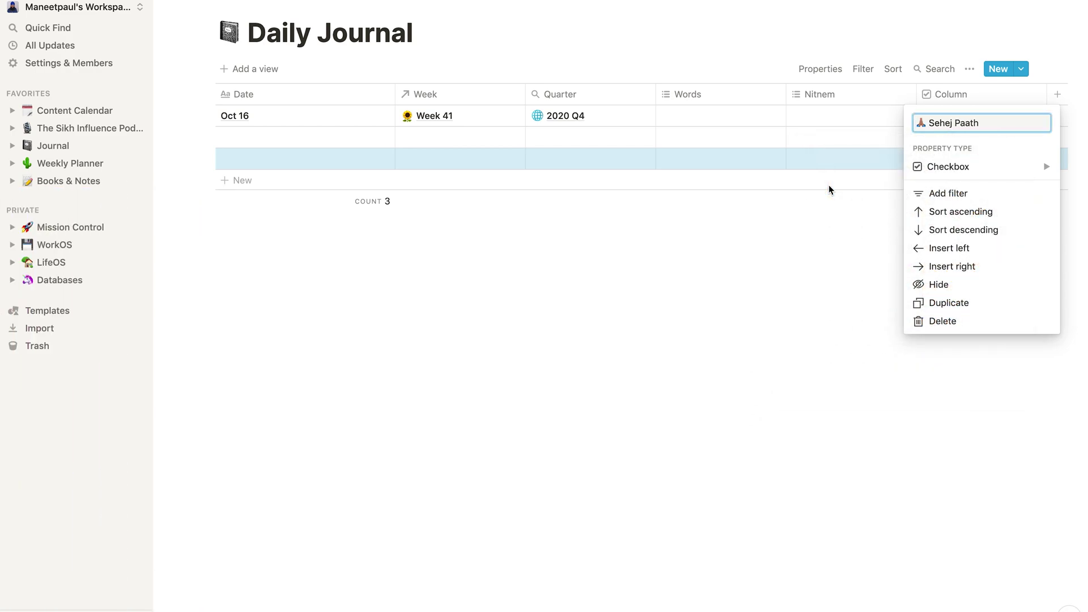
click(744, 333)
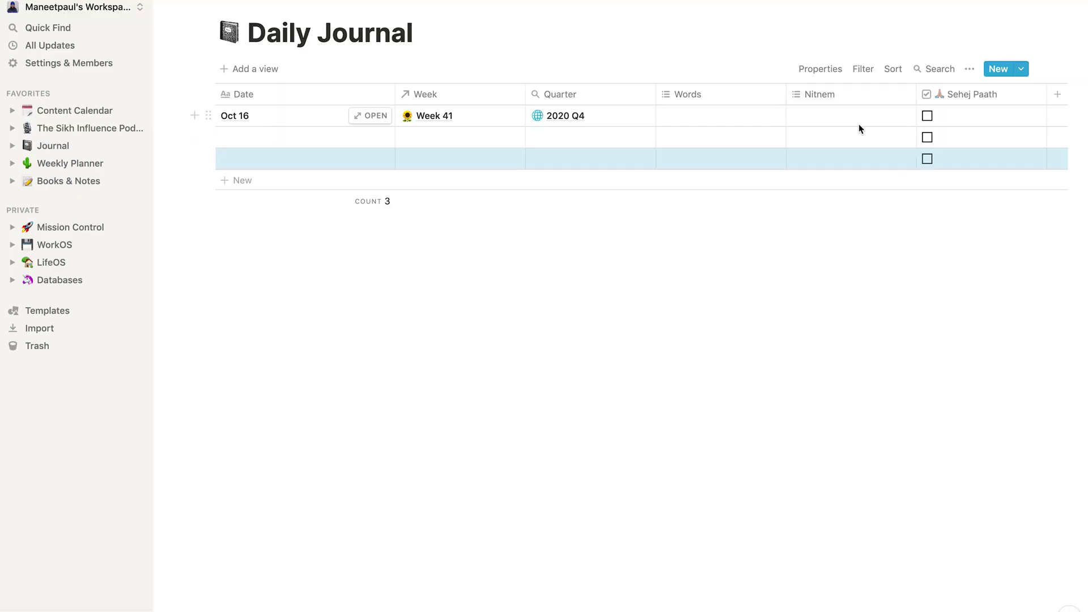
Add a select column after Sehej Paath and name it Lunch
scroll(859, 123, right, 2)
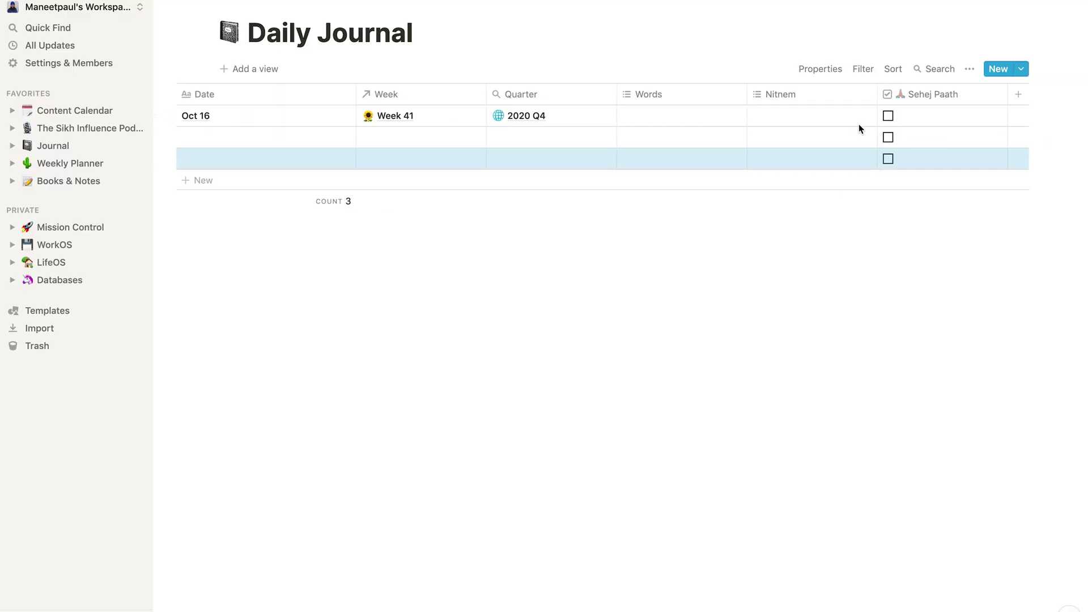
click(1018, 94)
mouse_move(976, 171)
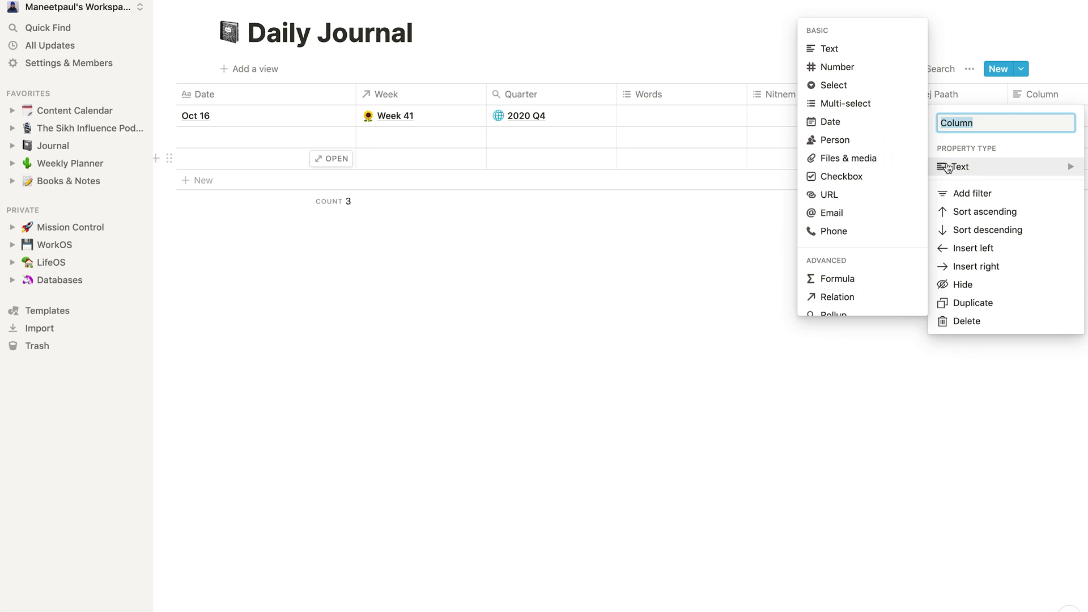
click(854, 86)
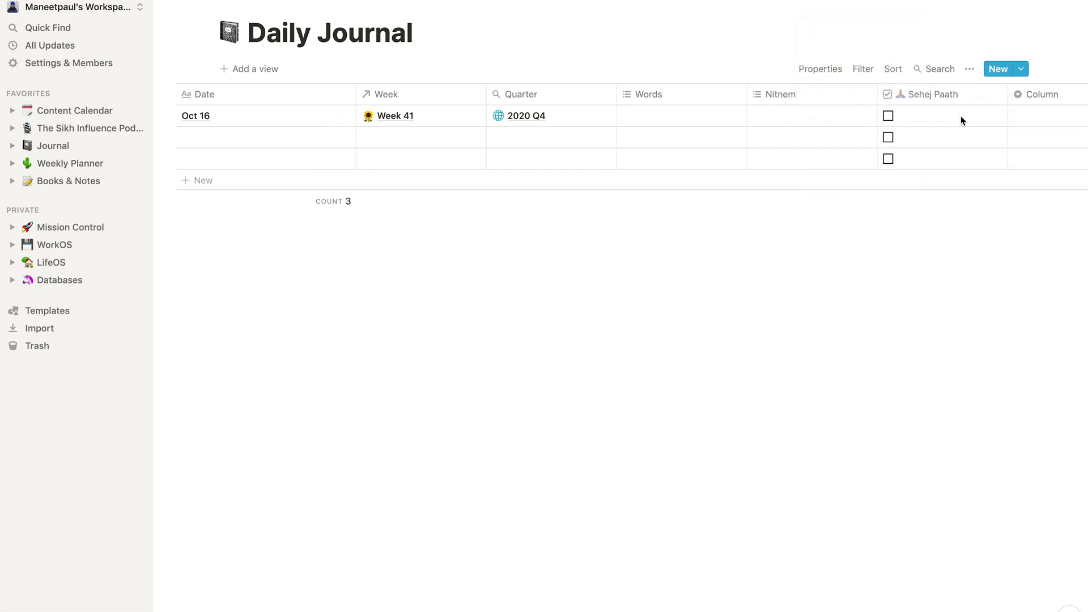
click(1028, 101)
key(Return)
Add a select column after Lunch and name it Dinner
scroll(880, 239, right, 5)
click(1019, 94)
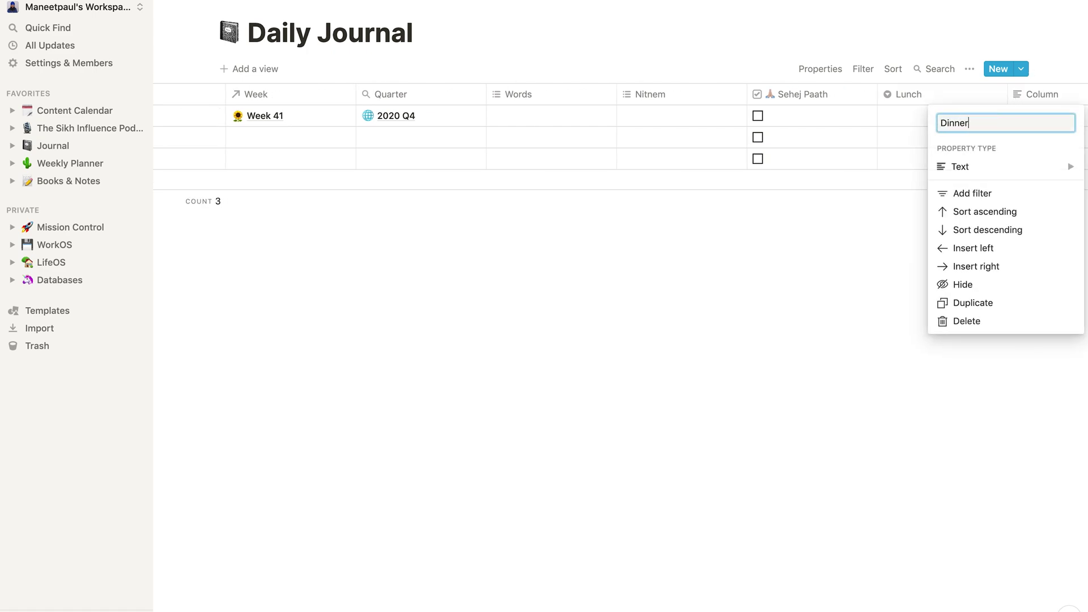
click(967, 165)
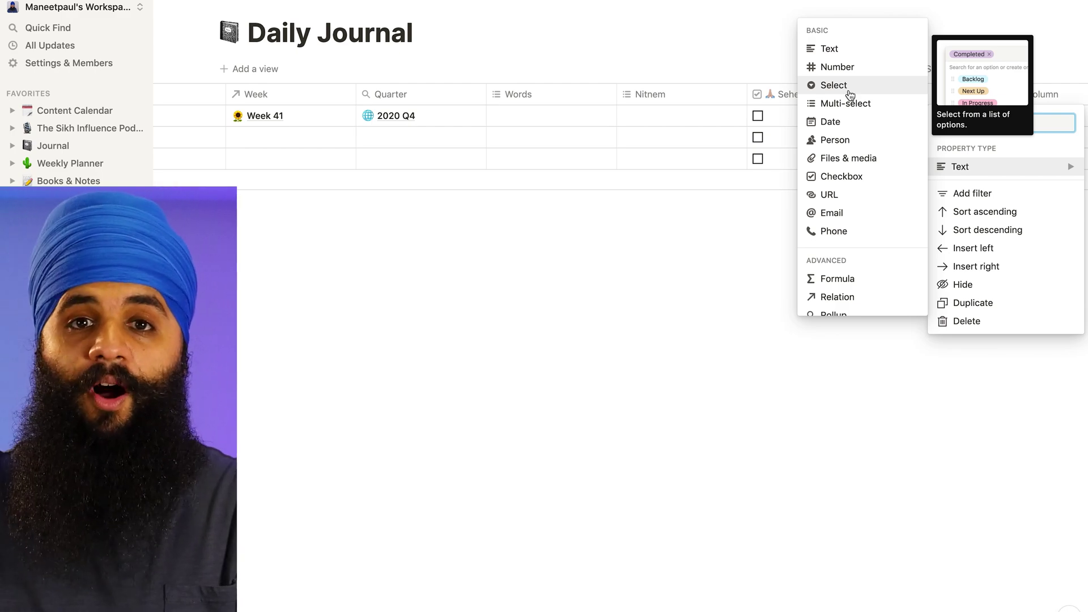
click(850, 94)
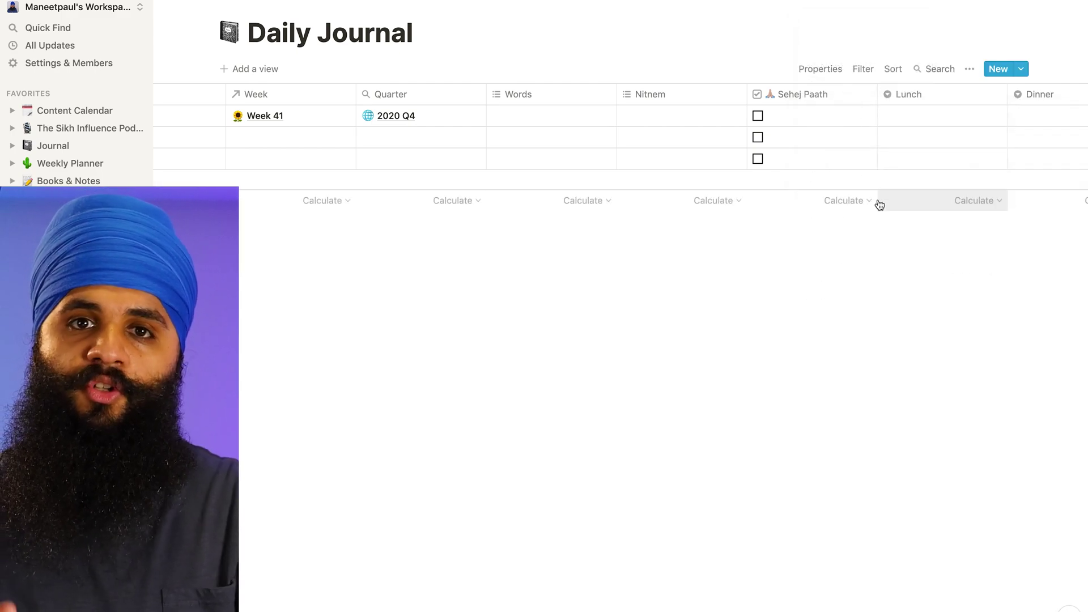
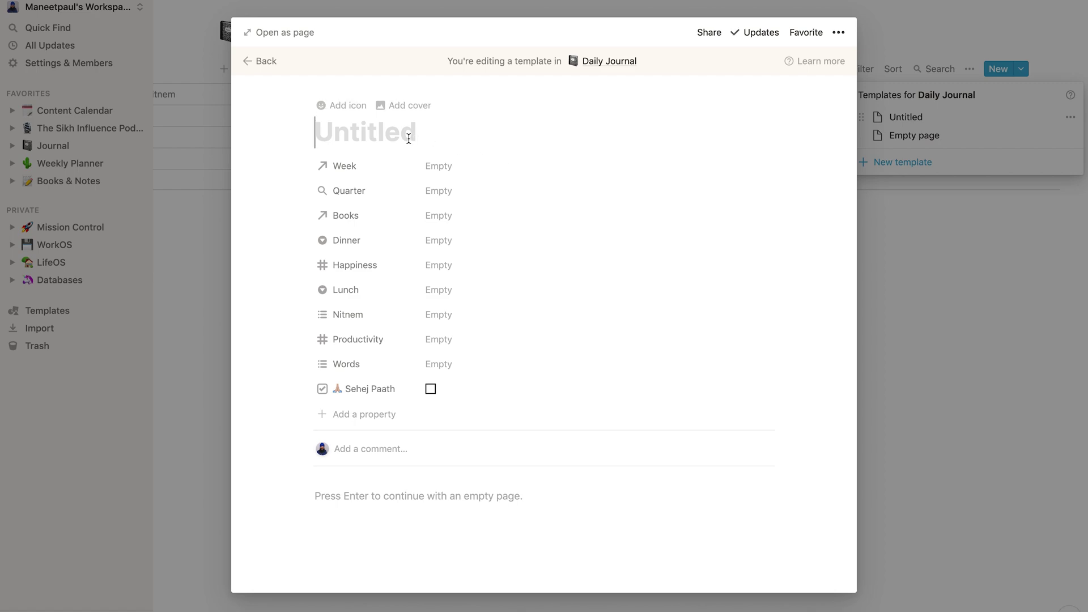
Title the new Daily Journal template Date and start its body as an empty page
text(Date)
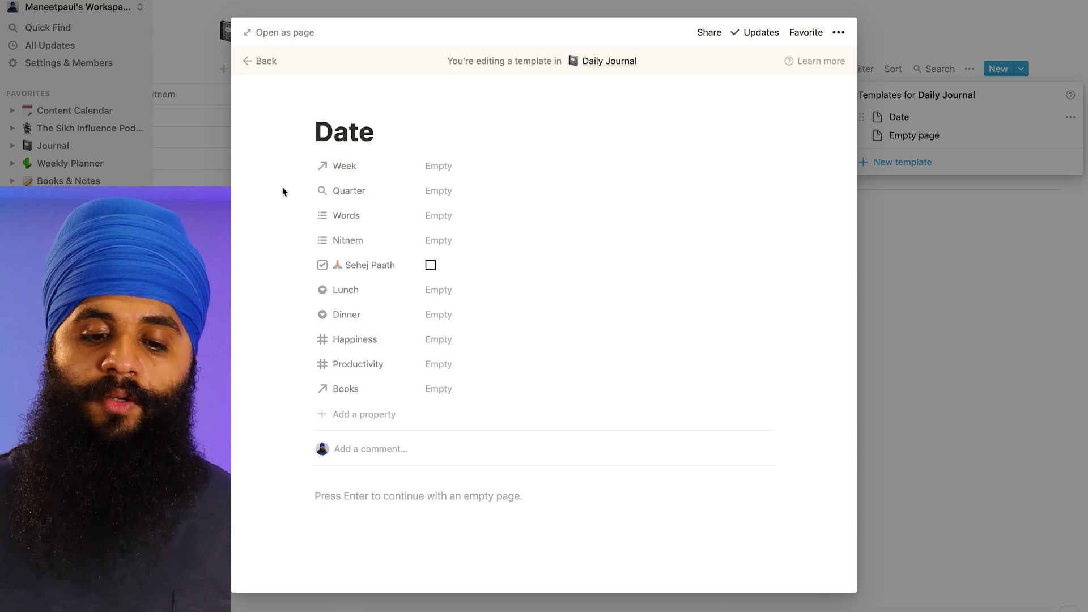
scroll(474, 360, down, 3)
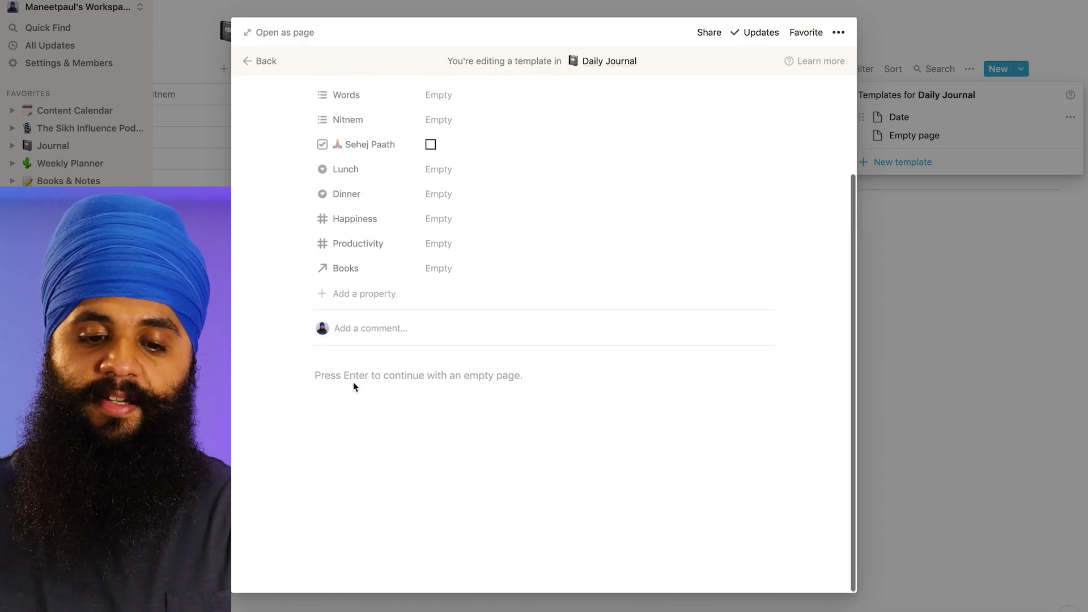
key(Return)
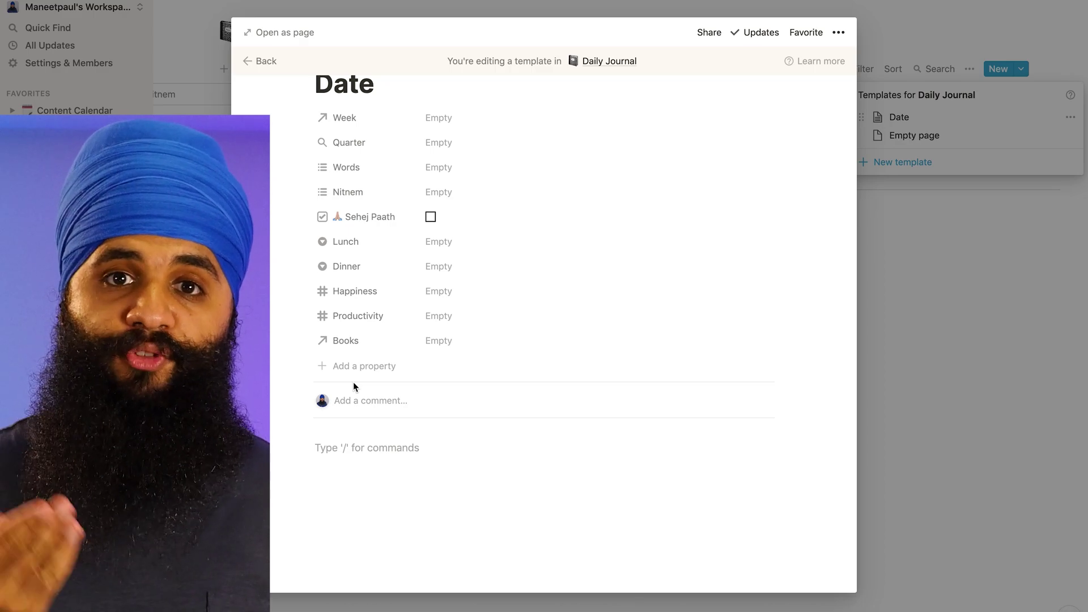
Insert an image block in the Date template's body, leaving it as an empty placeholder
text(/image)
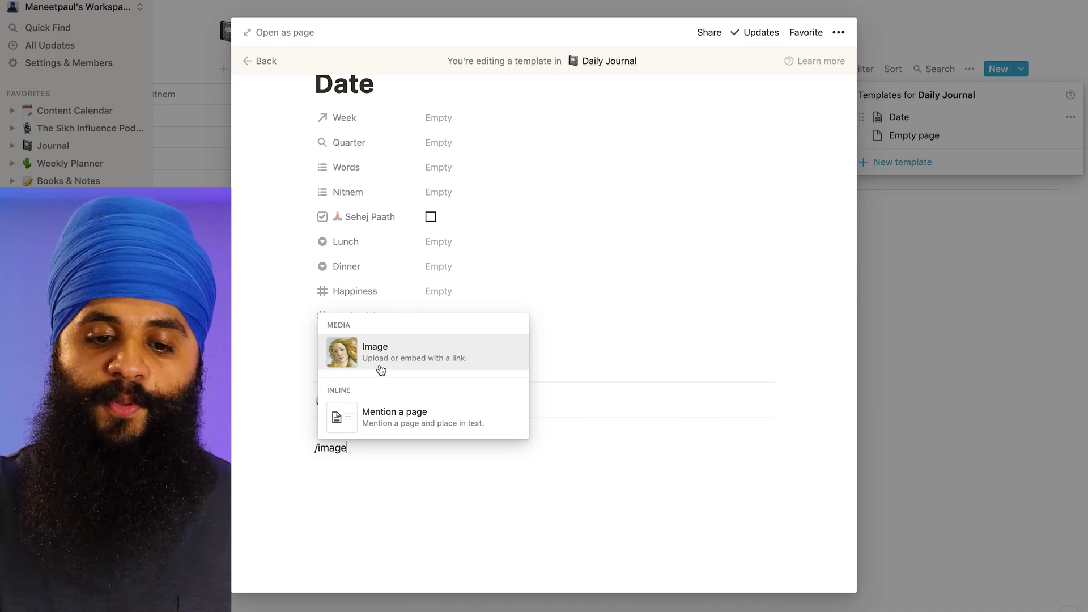
click(396, 363)
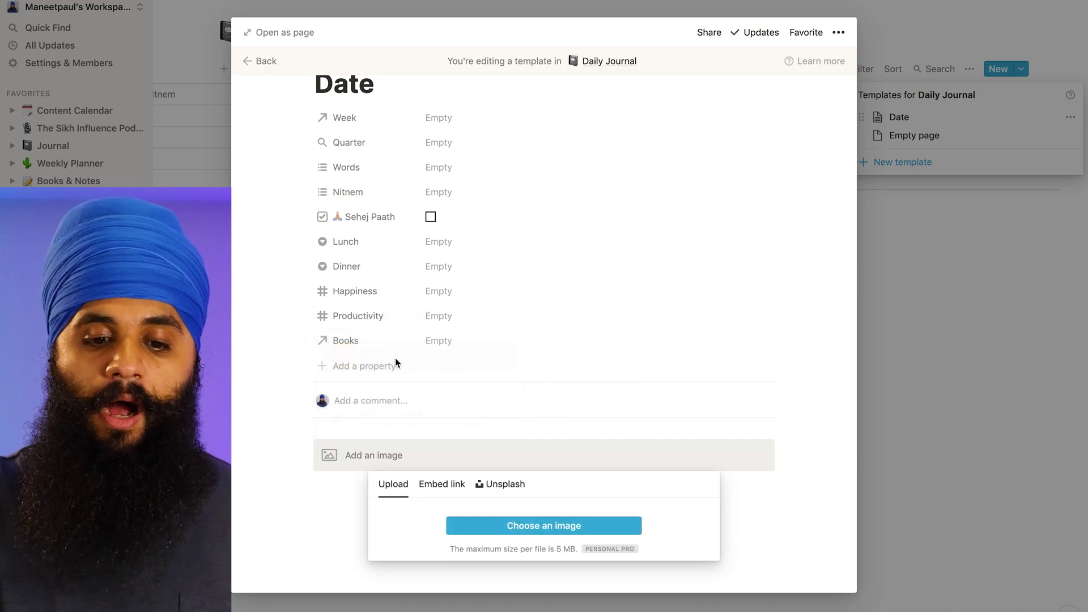
click(333, 498)
click(404, 491)
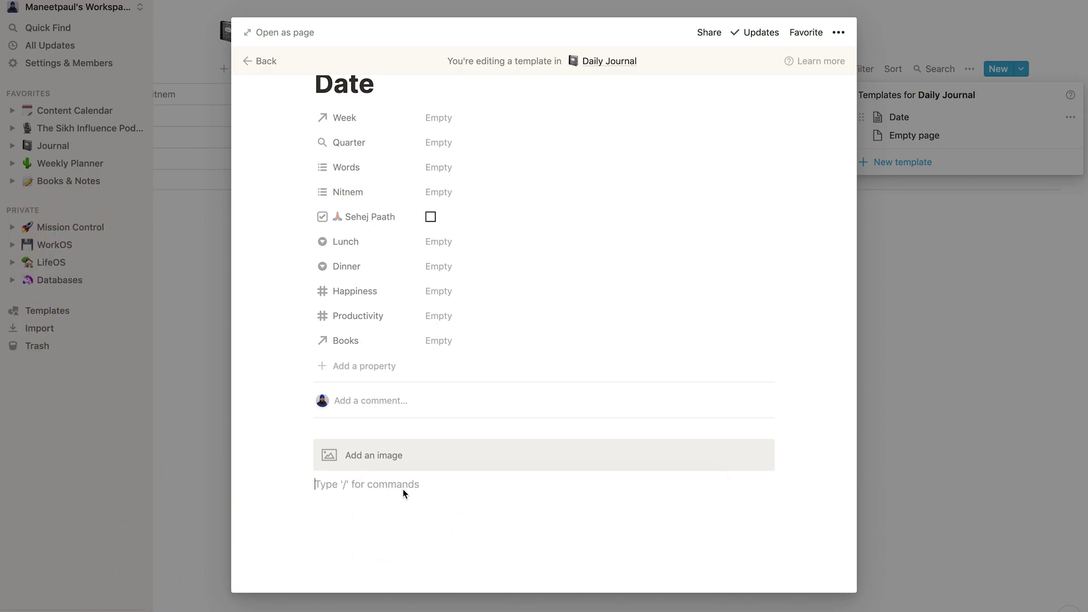
Leave a blank line under the image block and add a Heading 1 reading Daily Accomplishments
key(Return)
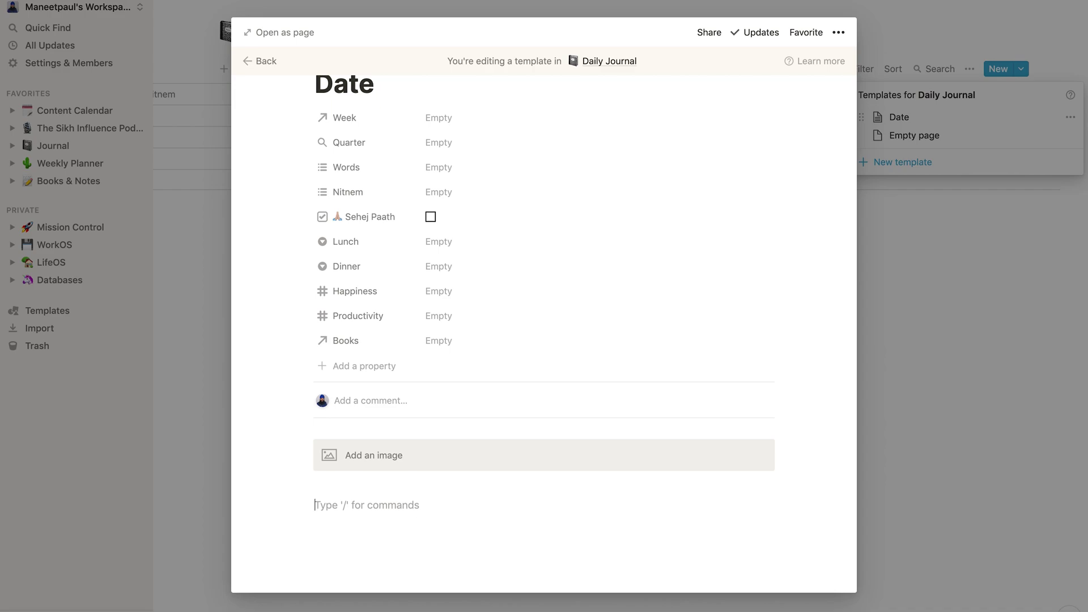
text(/h1)
key(Return)
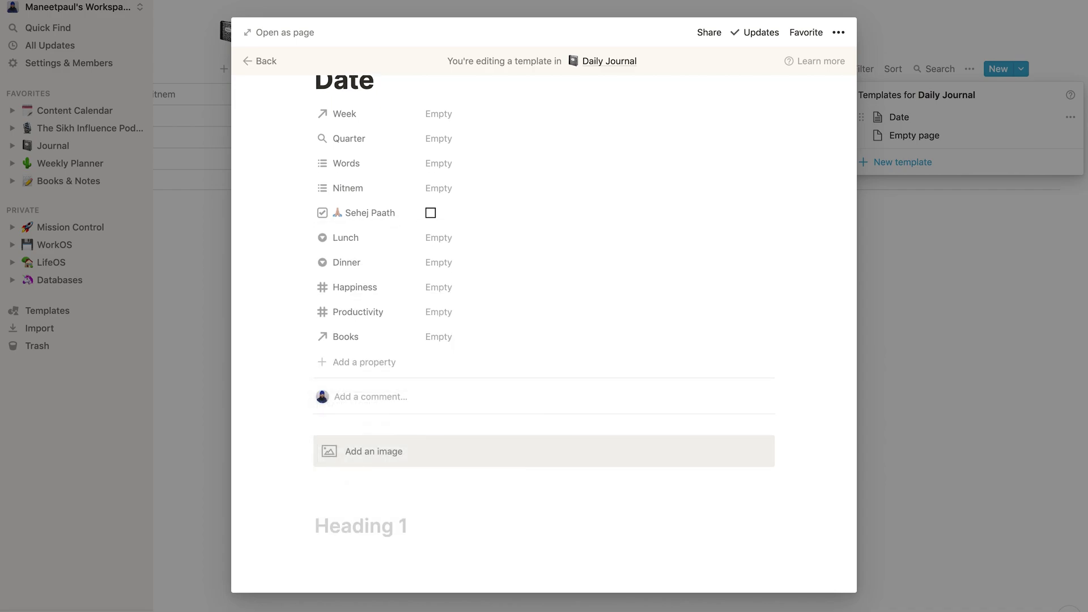
text(Daily Accomplishments)
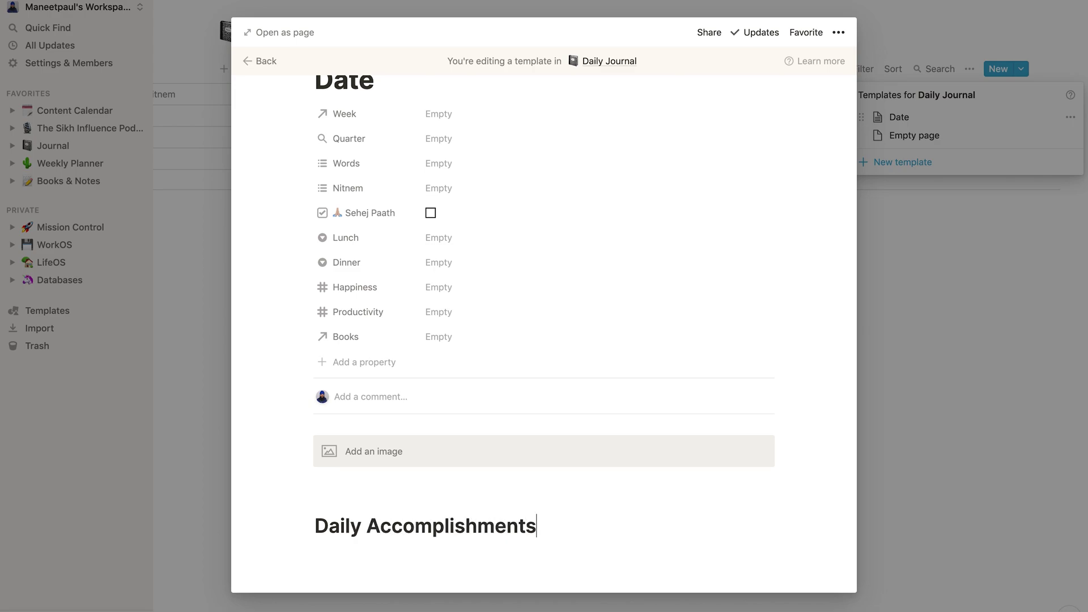
Insert a check mark emoji in front of the Daily Accomplishments heading
key(ctrl+super+space)
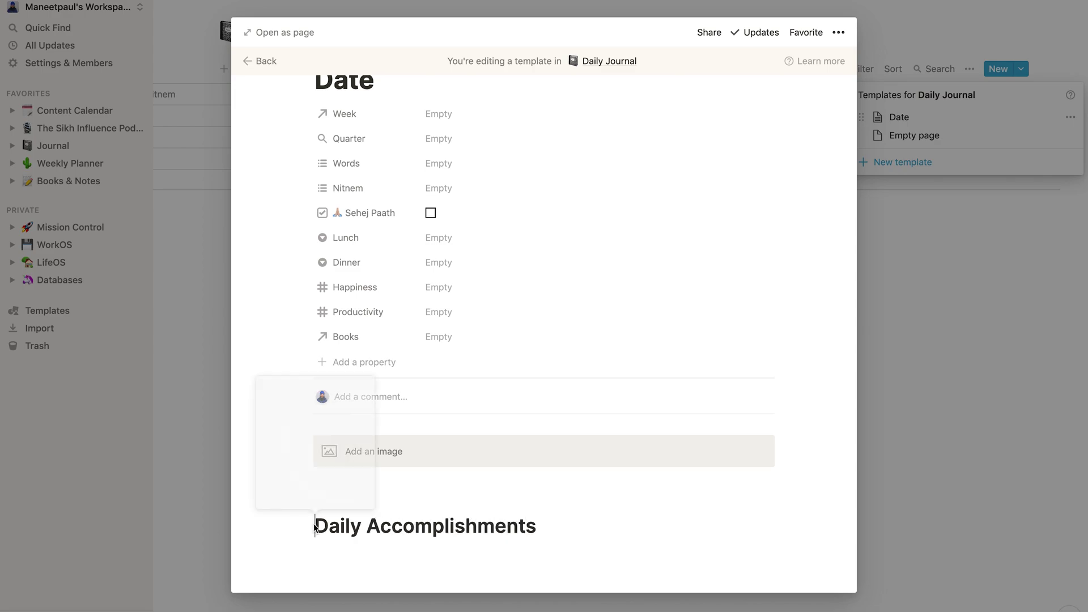
scroll(302, 311, down, 2)
scroll(302, 311, up, 10)
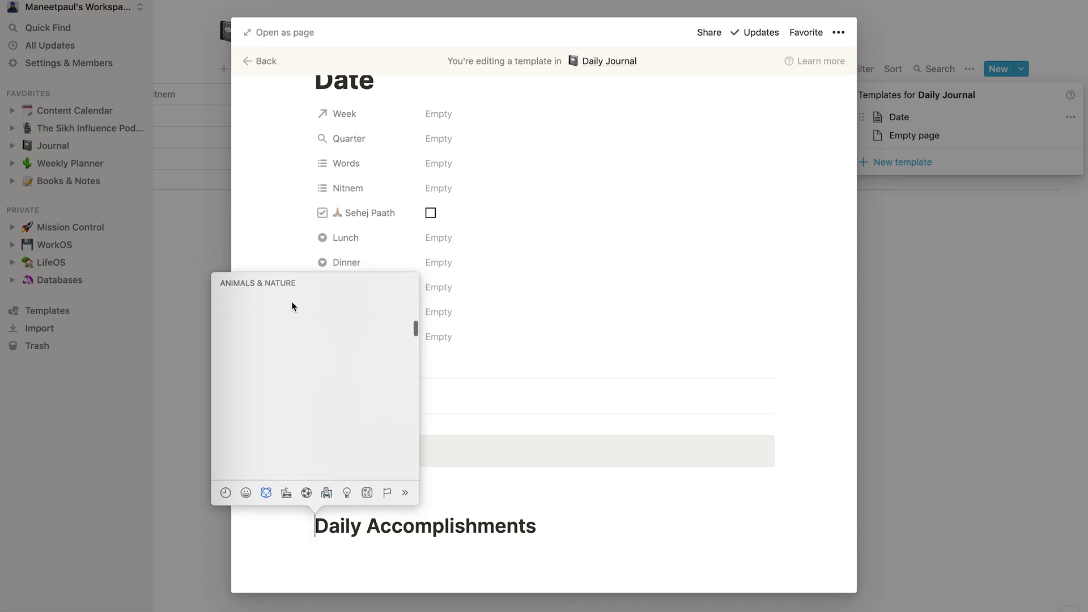
click(567, 522)
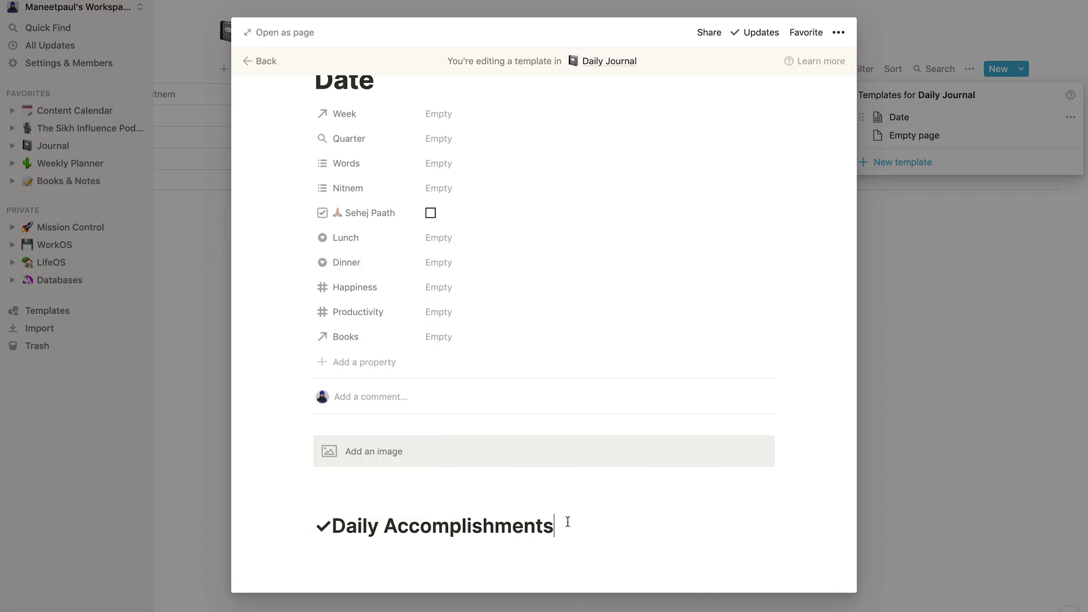
Set the text colour of the Daily Accomplishments heading to Blue
triple_click(453, 531)
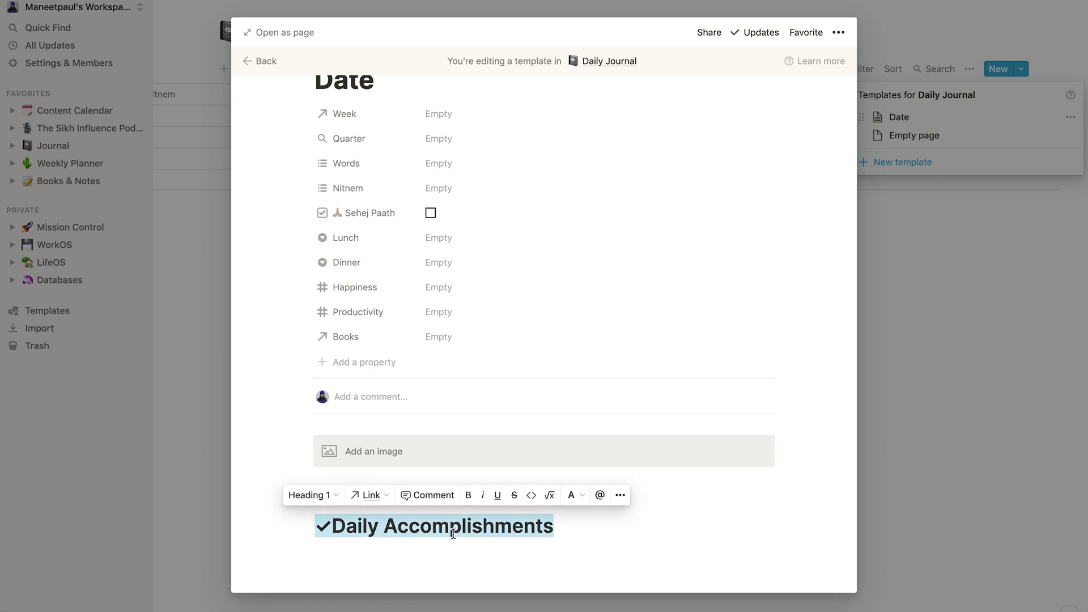
click(575, 496)
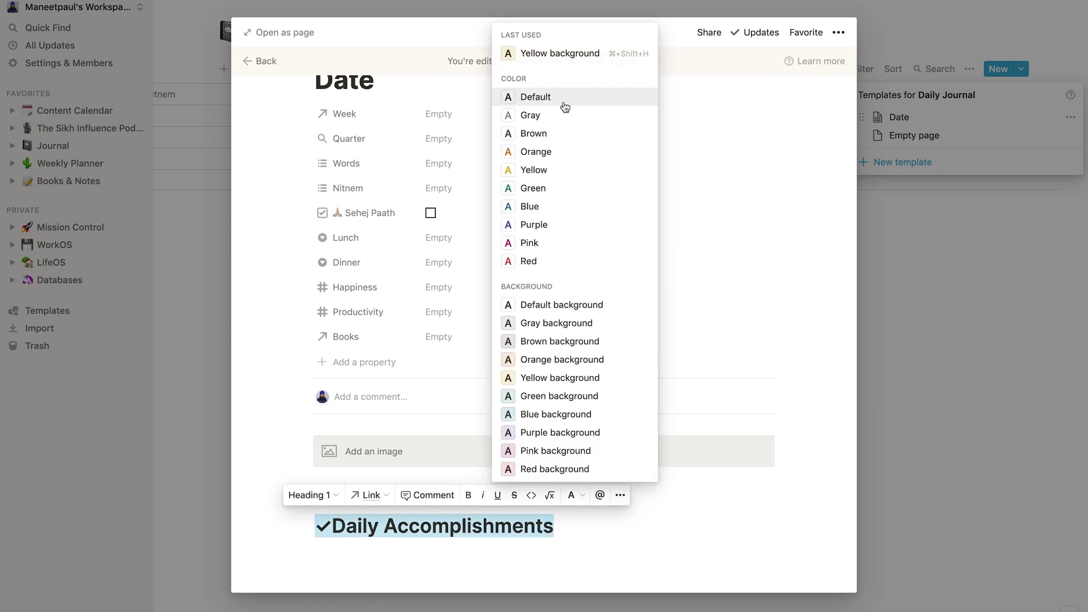
click(551, 207)
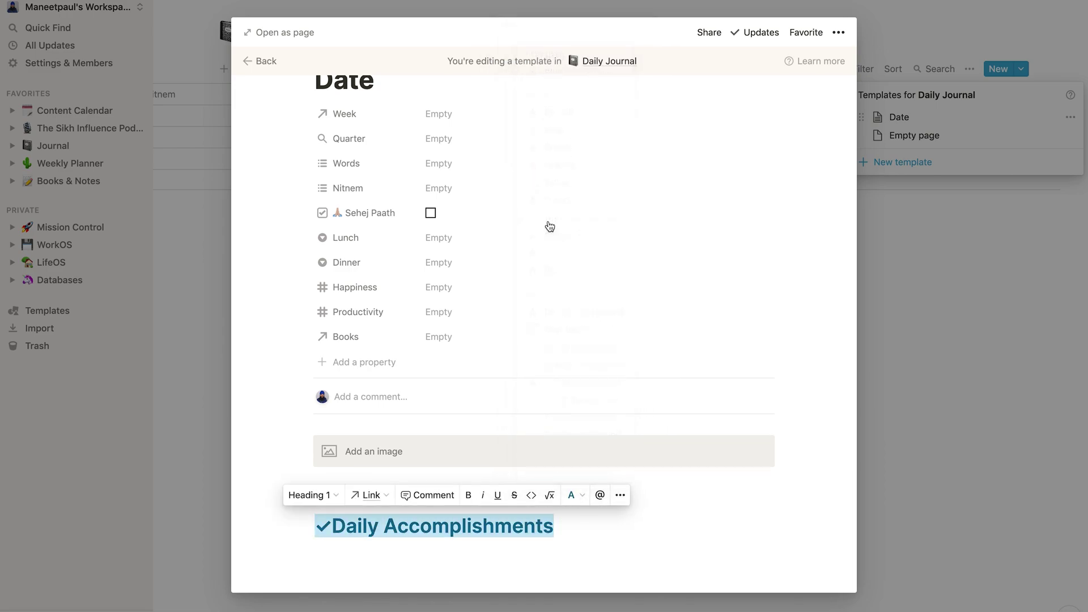
click(601, 557)
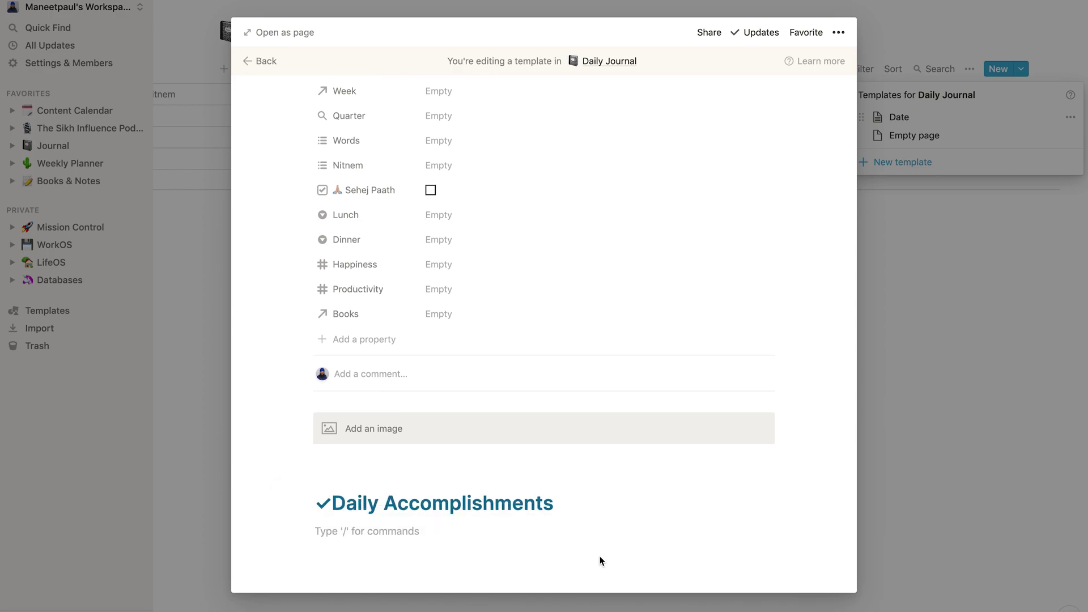
Add a Heading 1 reading Daily Struggles below the Daily Accomplishments section of the template
text(/)
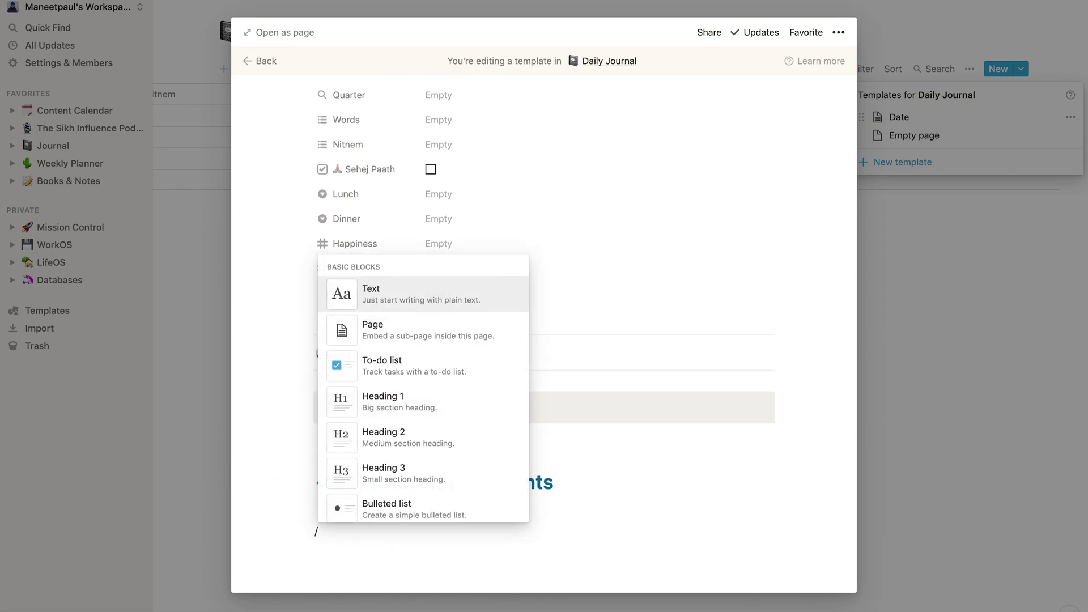
text(h1)
key(Return)
text(Daily Struggles)
Insert a mountain emoji in front of the Daily Struggles heading and colour the heading Blue
click(316, 532)
key(ctrl+super+space)
text(mount)
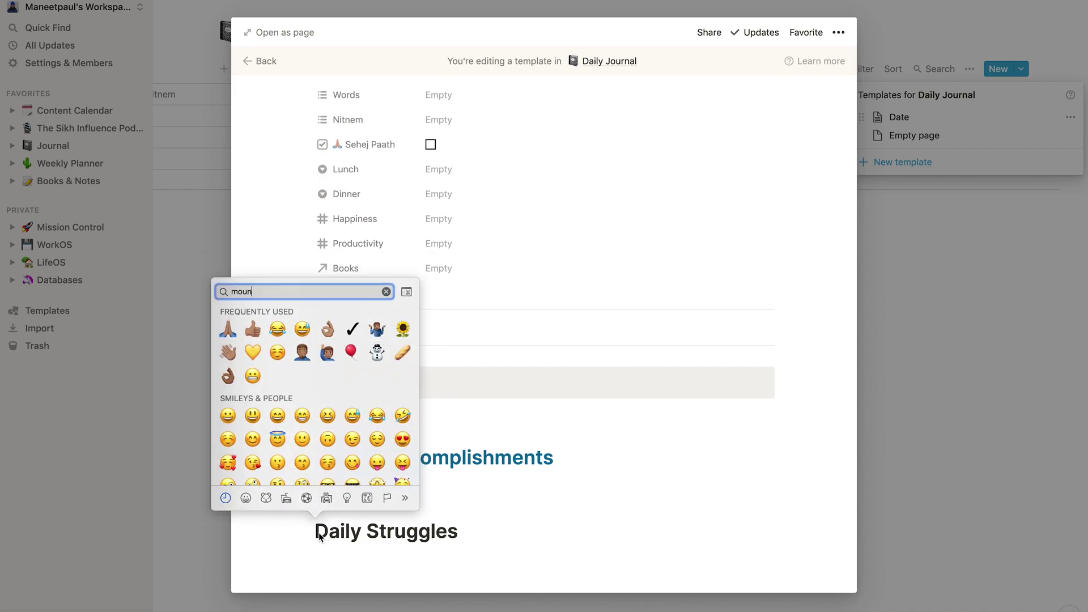
key(Return)
triple_click(576, 536)
click(574, 499)
click(570, 211)
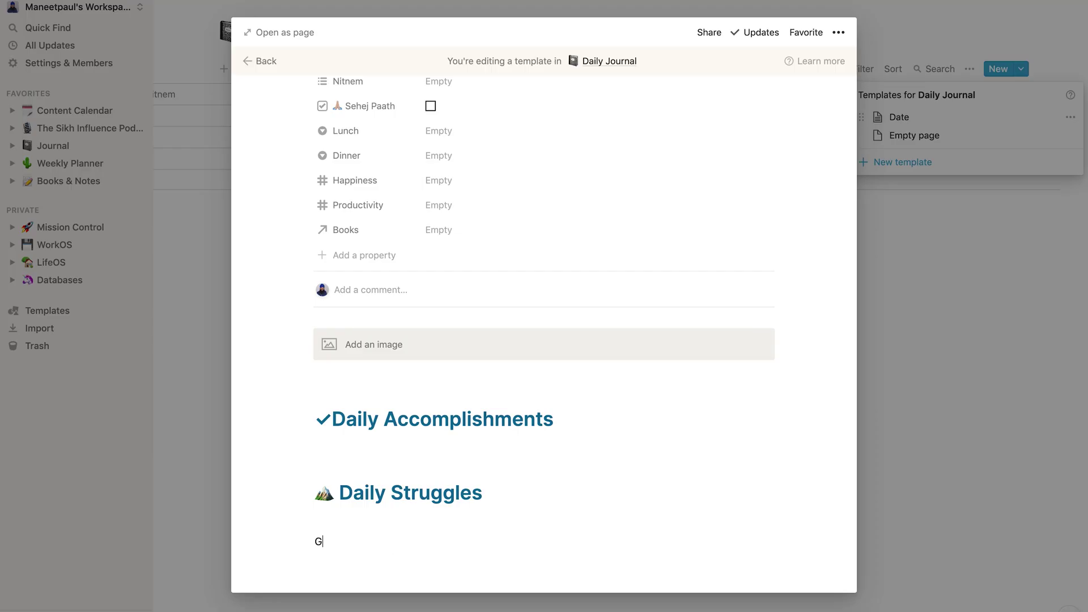
Add a Heading 1 reading Gratefulness below Daily Struggles, with a red heart exclamation emoji in front
key(Return)
text(Grate)
click(316, 536)
key(ctrl+super+space)
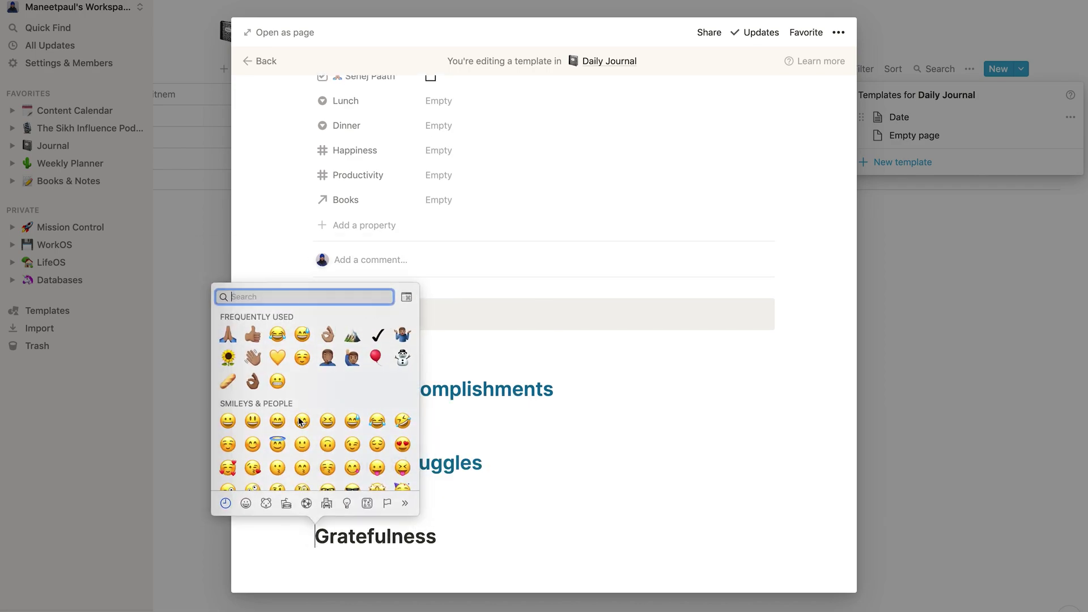
text(heart)
key(Return)
Set the text colour of the Gratefulness heading to Blue
triple_click(430, 537)
click(573, 505)
click(552, 216)
Add empty numbered lists under the Daily Accomplishments and Daily Struggles headings
click(530, 561)
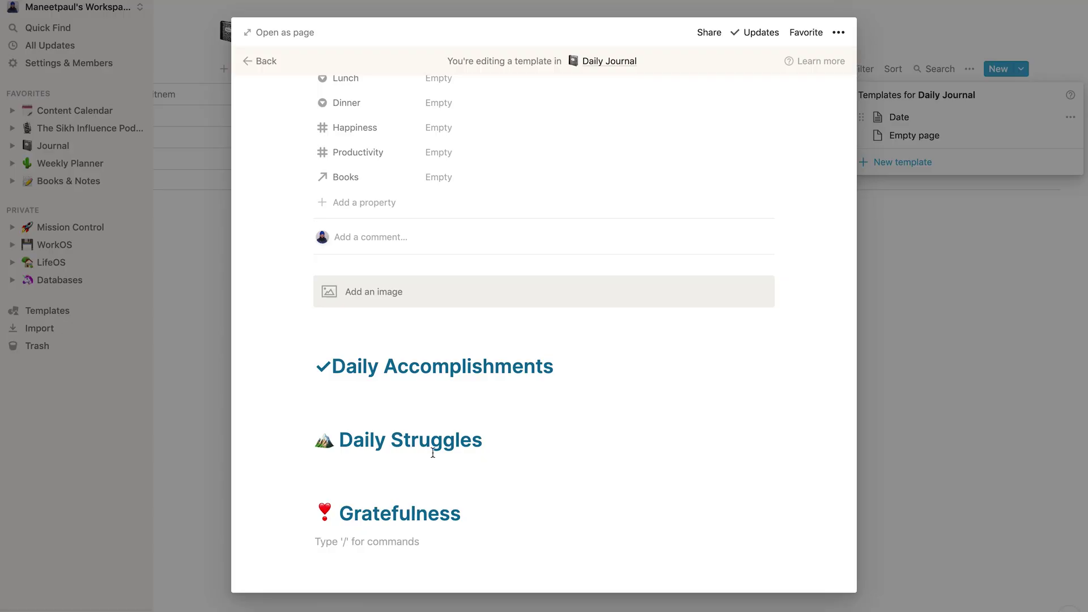
text(/num)
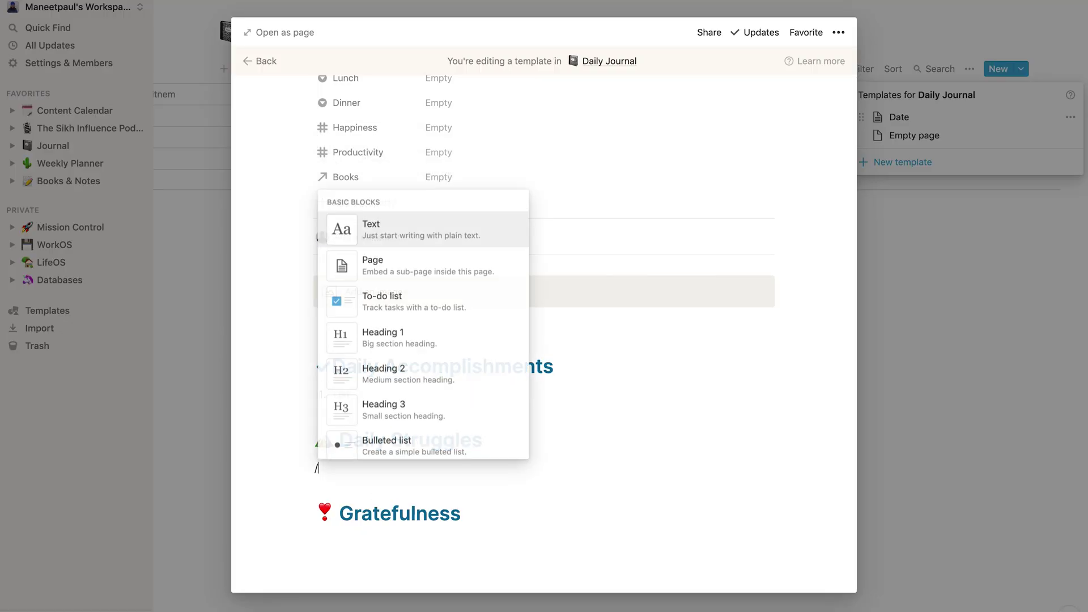
text(num)
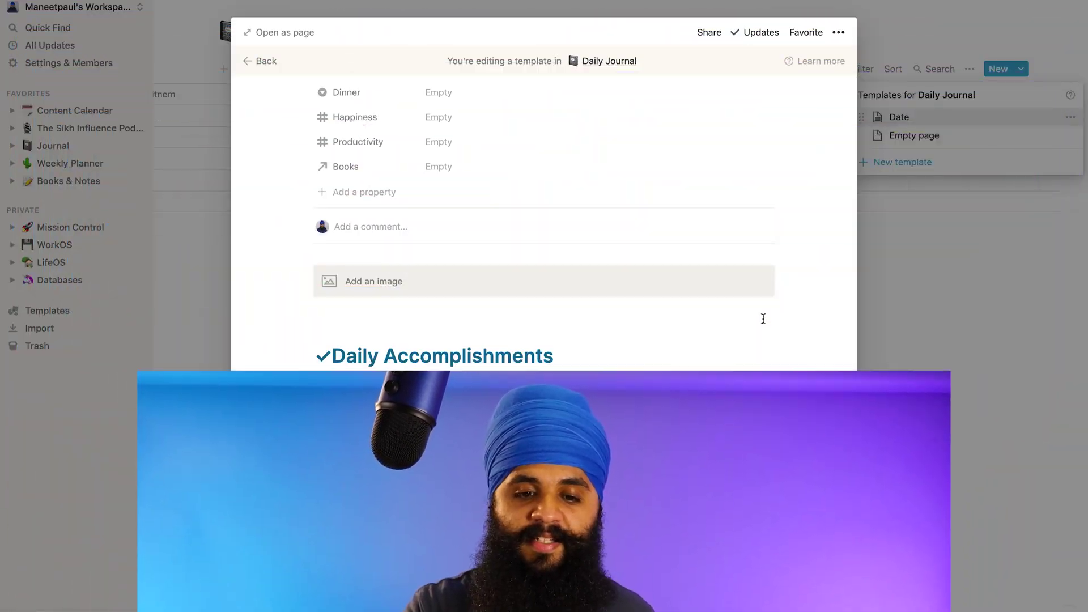
Give the Date template a yellow notebook icon, found by searching for note, and close the template
scroll(763, 318, up, 4)
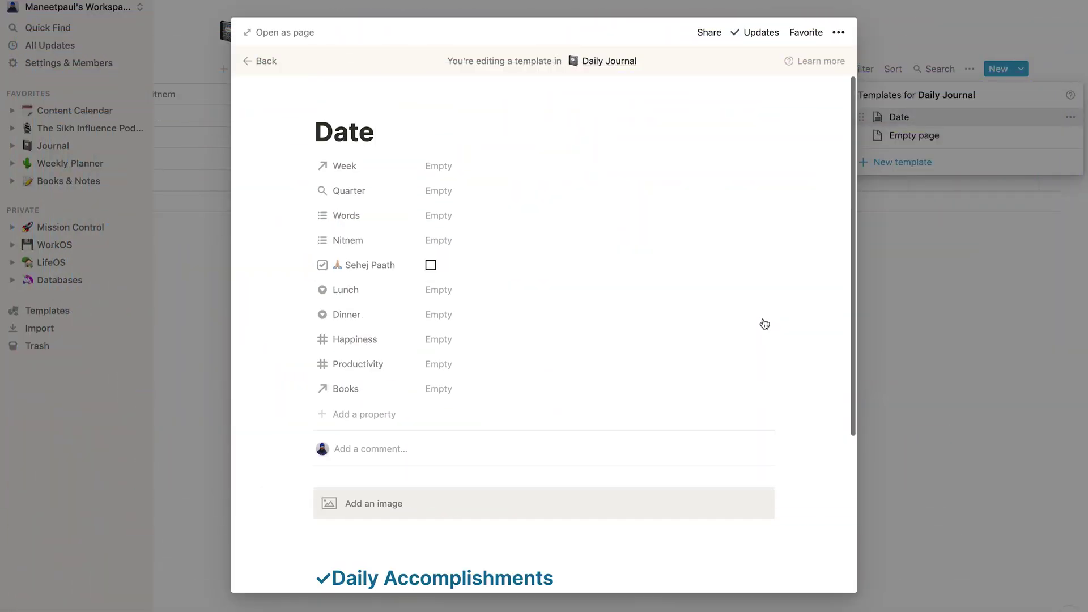
click(339, 105)
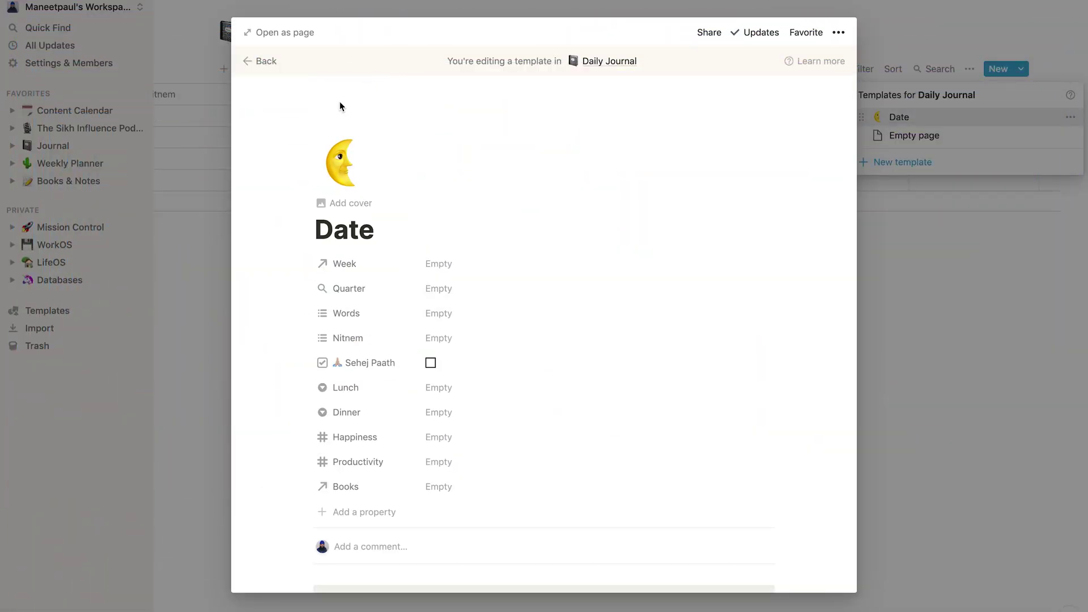
click(340, 165)
text(note)
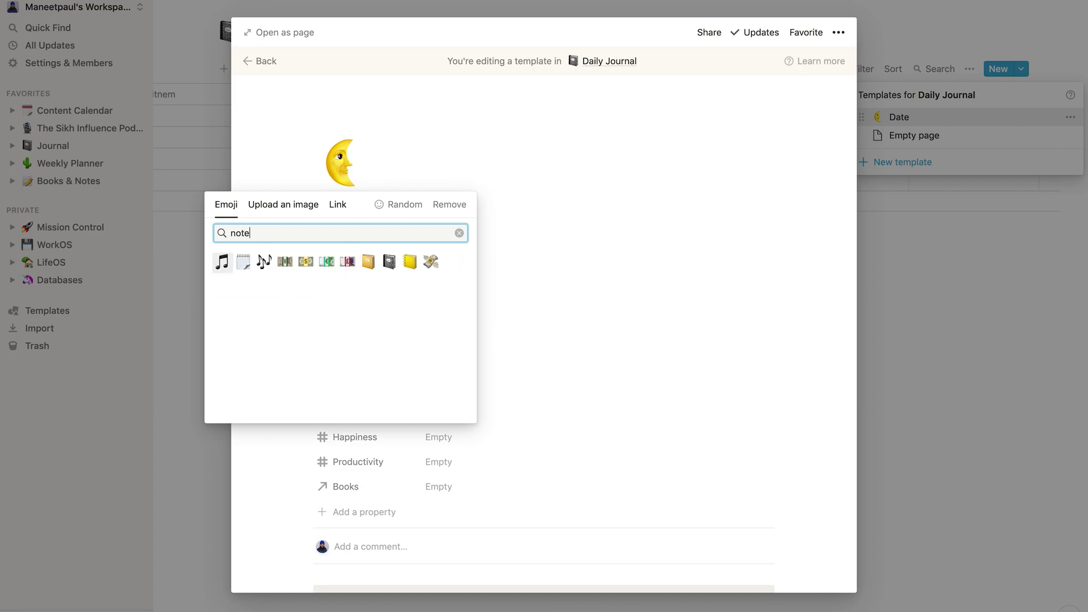
click(409, 263)
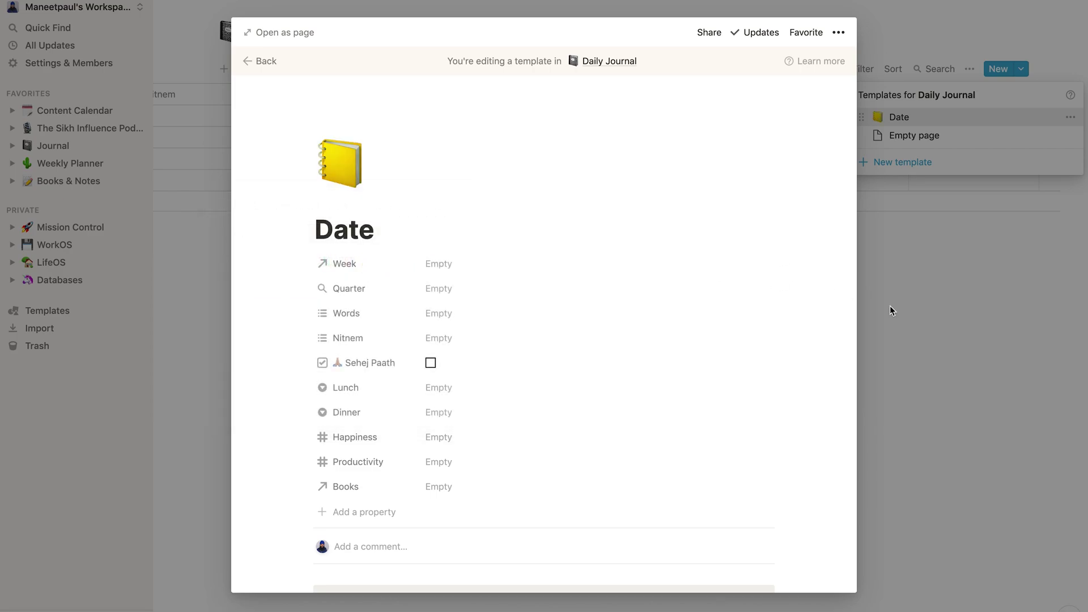
click(913, 331)
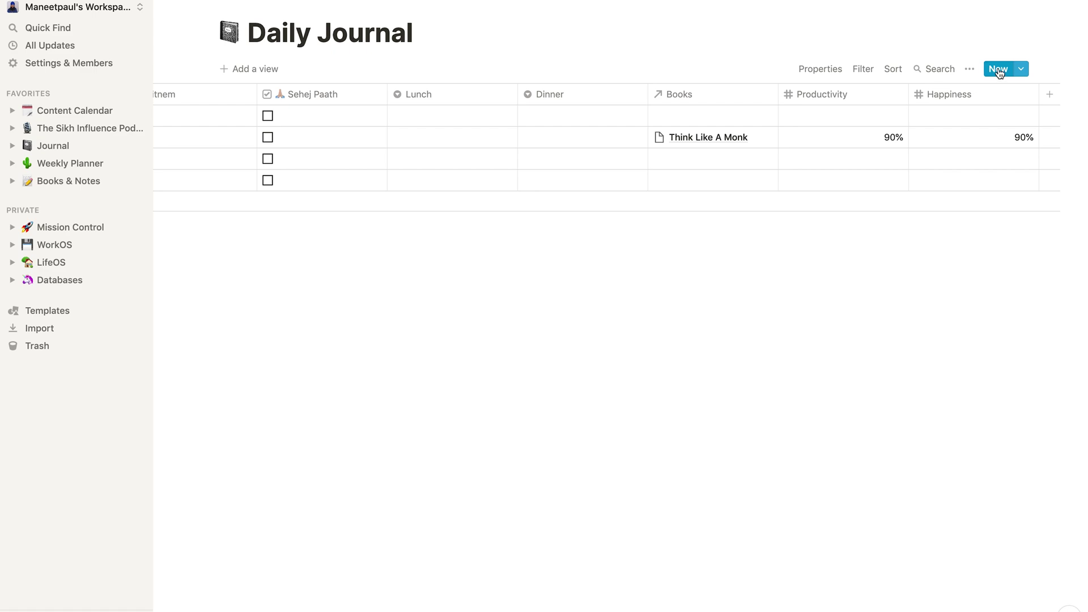
Create a new Daily Journal entry from the Date template and title it Oct 16
click(998, 68)
scroll(639, 294, down, 2)
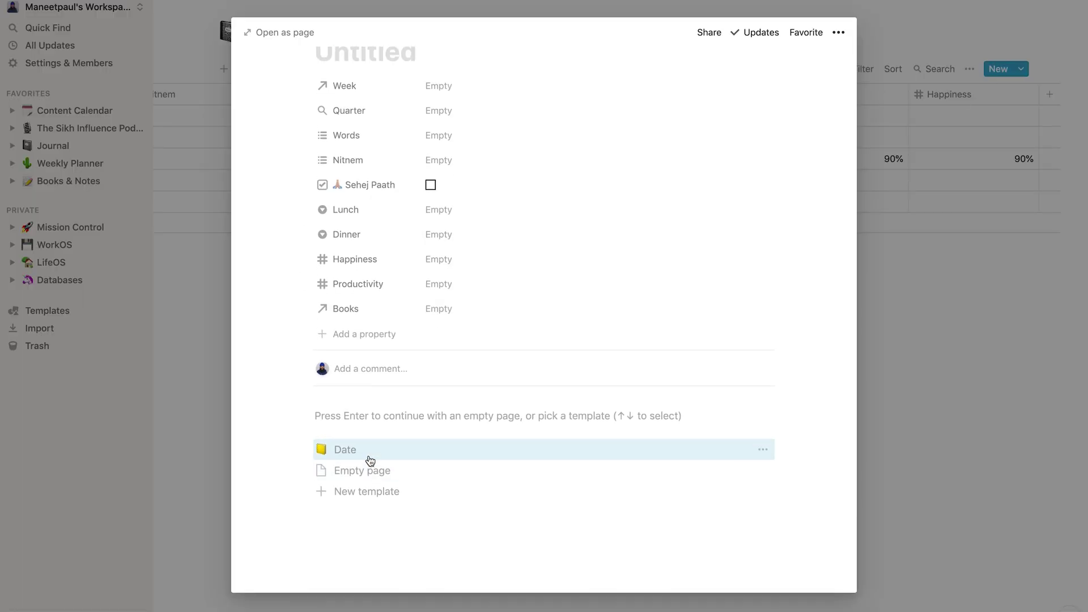
click(368, 457)
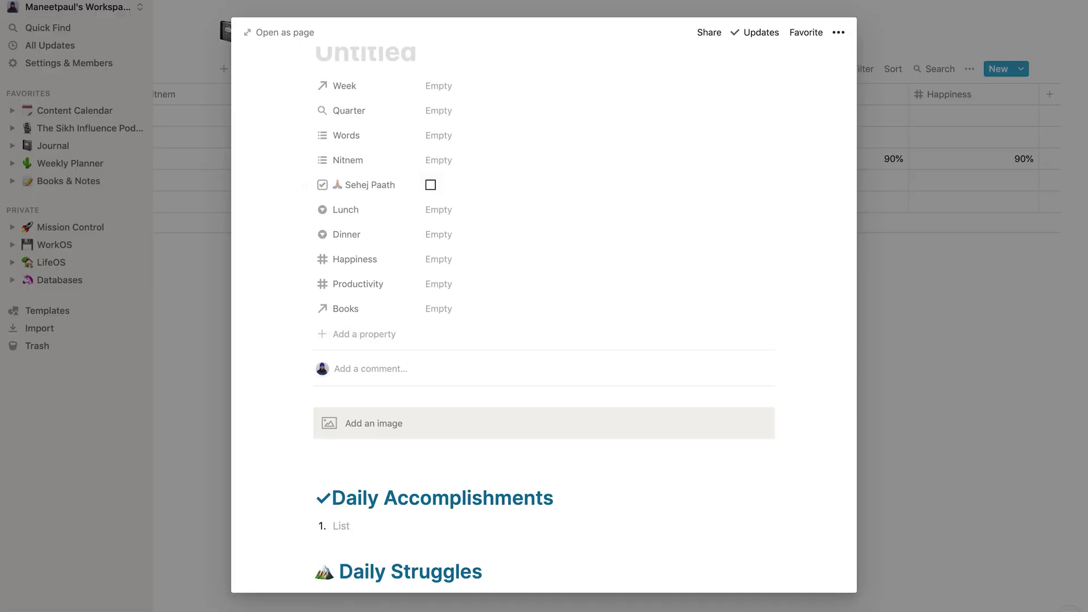
text(Oct 16)
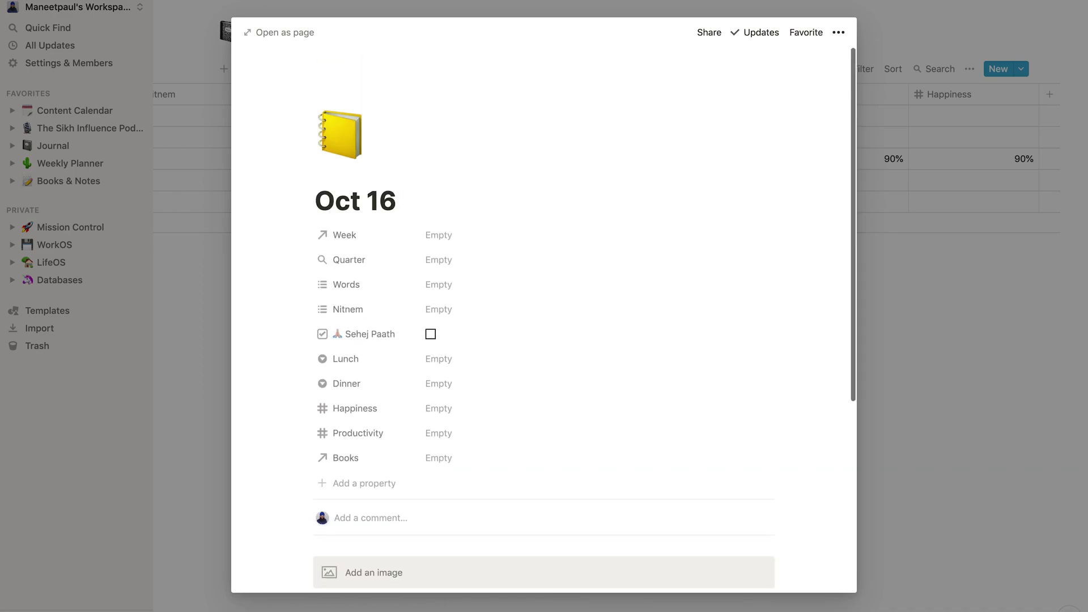
Link the Oct 16 entry to Week 41 through its Week relation
scroll(474, 128, down, 2)
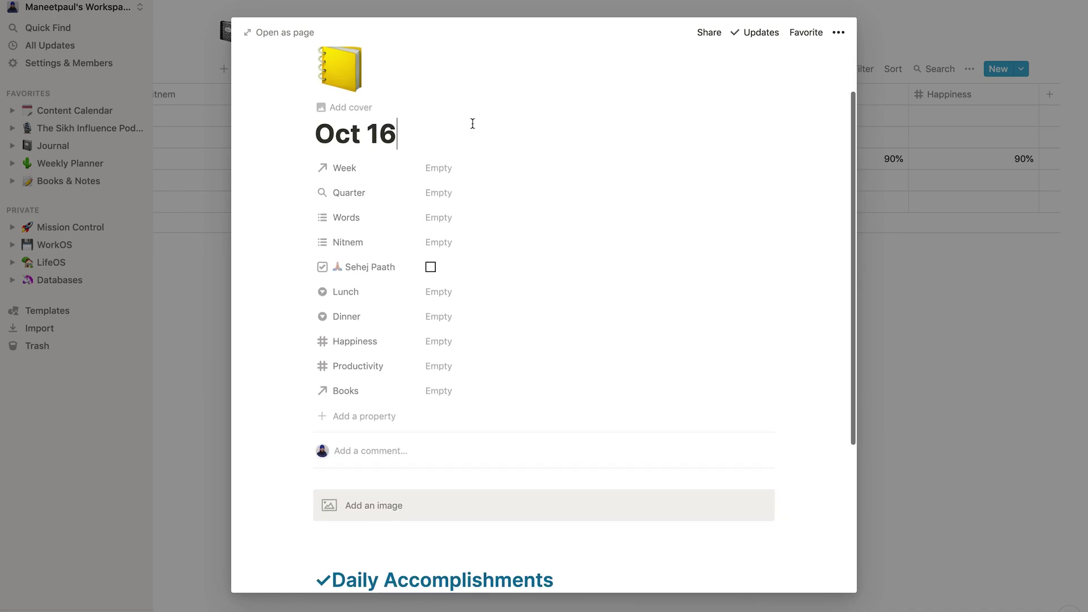
click(445, 168)
click(473, 210)
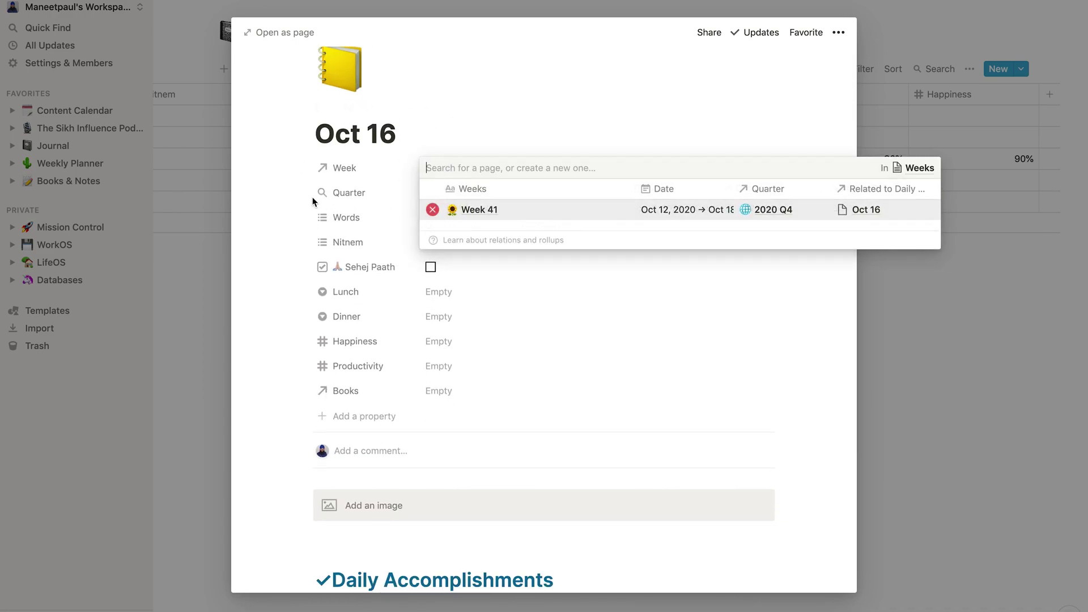
click(292, 196)
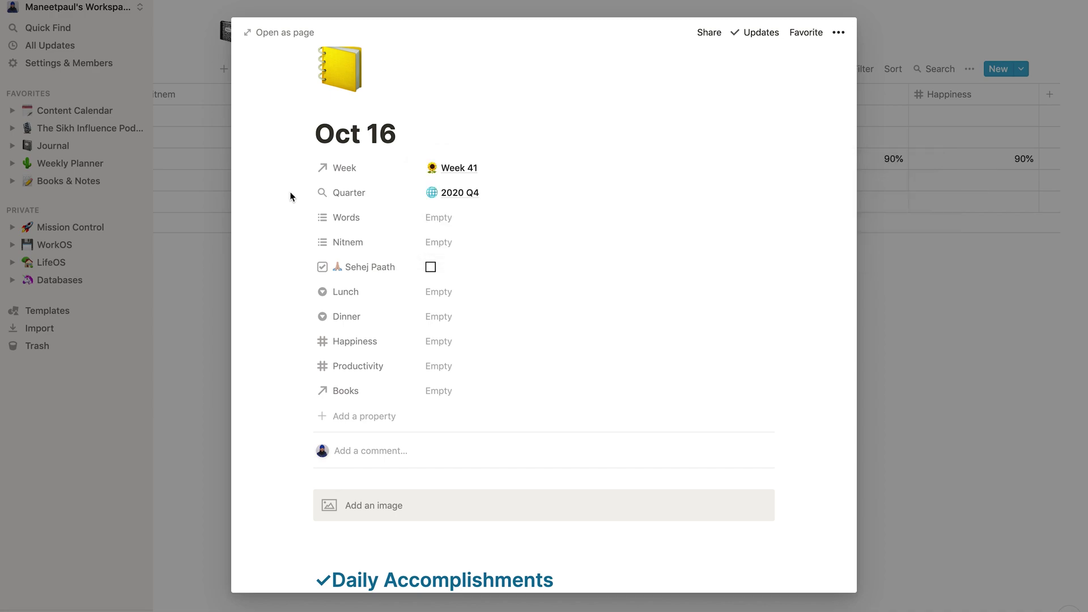
Tag the Oct 16 entry's Words property with Good day!, Productive! and Busy!
click(497, 222)
click(478, 261)
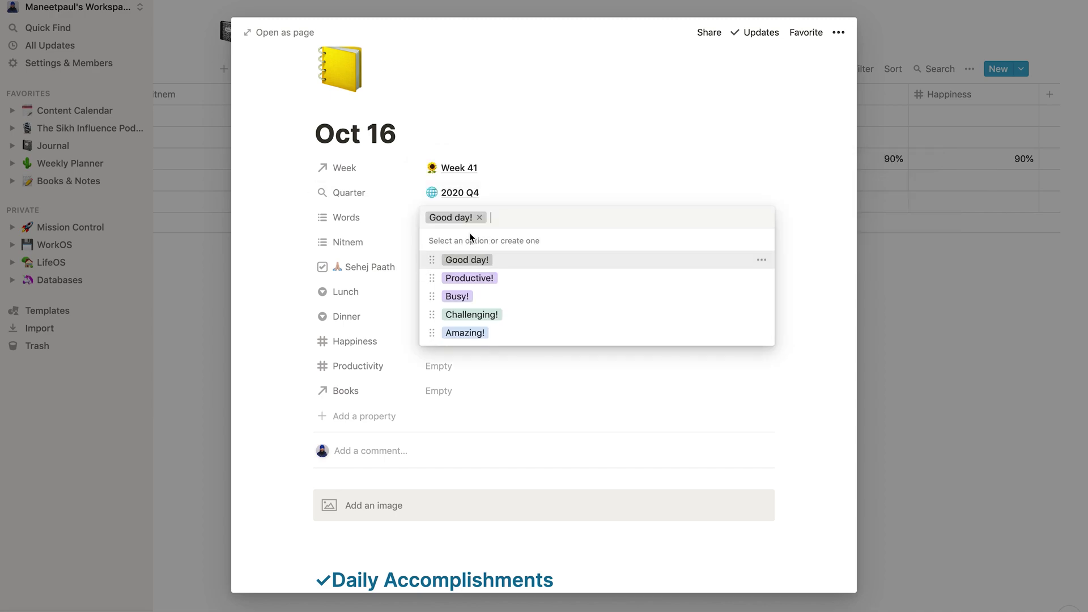
click(485, 281)
click(474, 299)
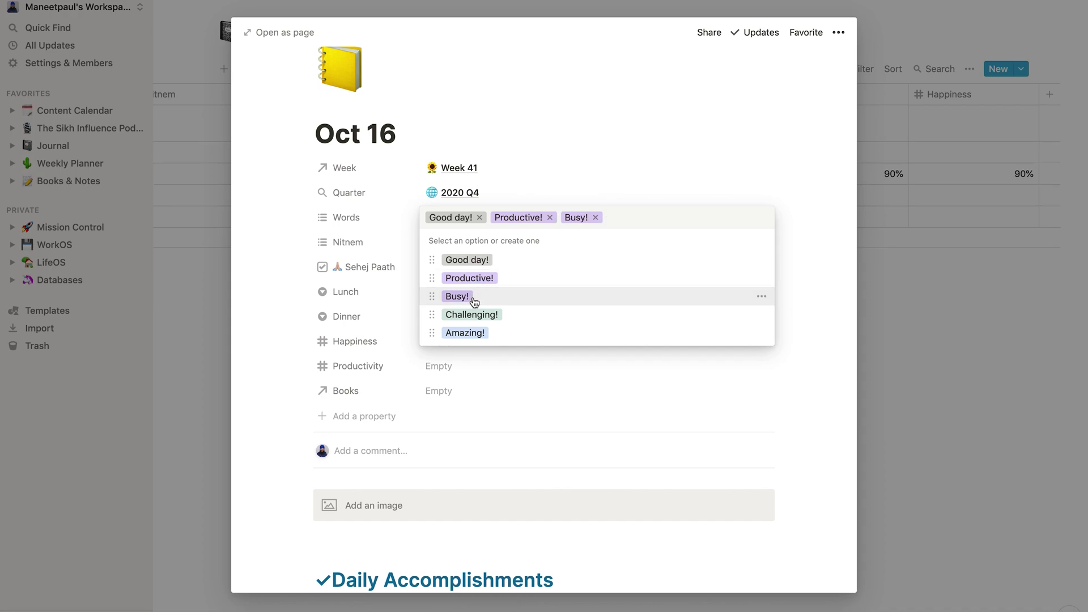
click(326, 244)
Set Nitnem to Jap Jee Sahib, Jaap Sahib, Tav Prasaad Svwaiye and Chupai Sahib, and tick Sehej Paath
click(448, 242)
click(464, 288)
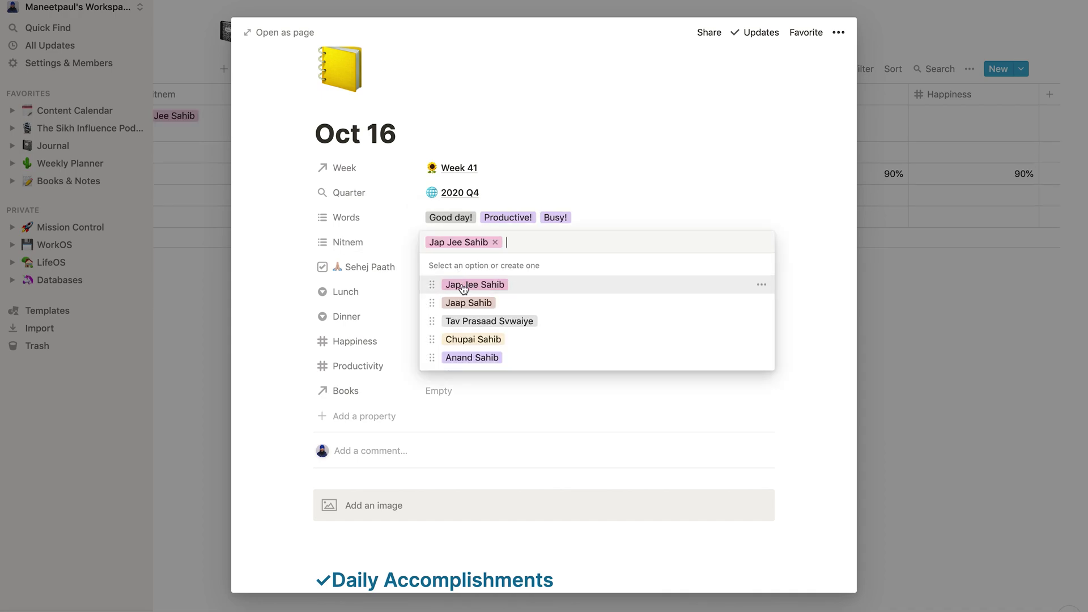
click(468, 303)
click(489, 321)
click(470, 342)
click(303, 252)
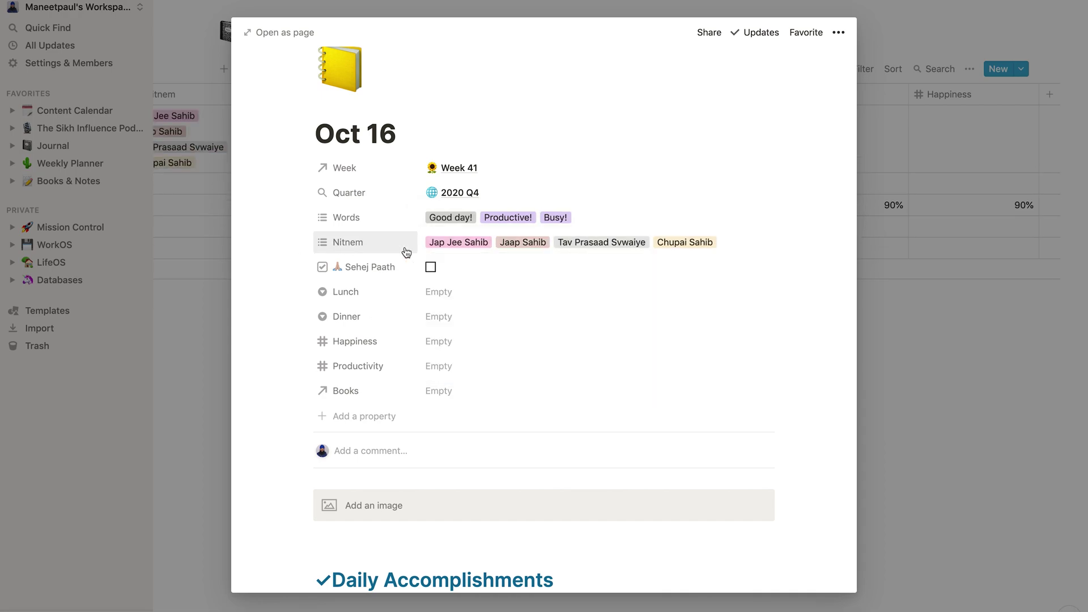
click(431, 267)
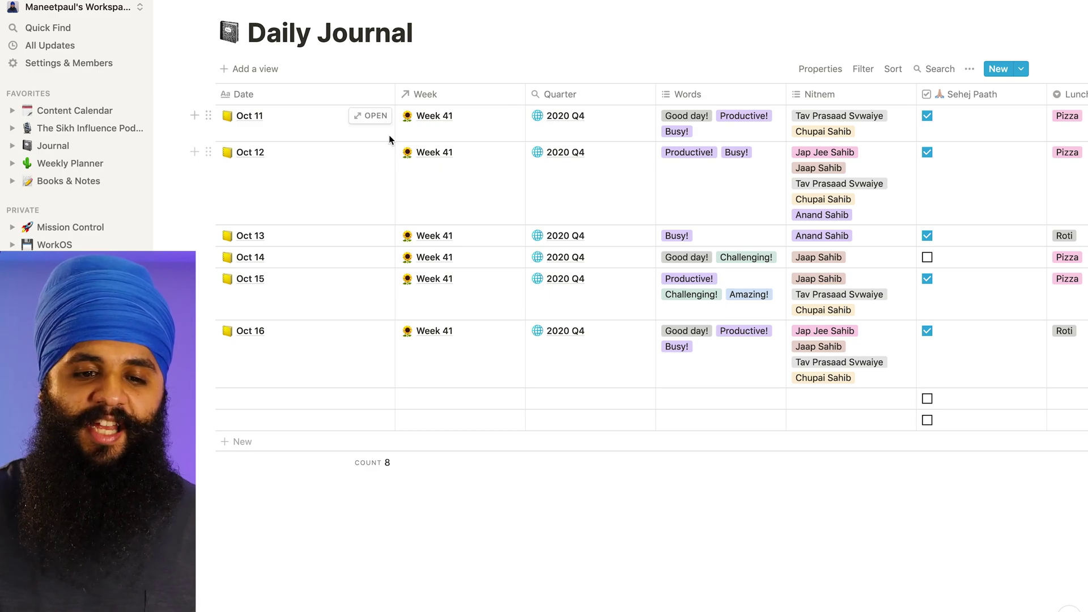
Add a Gallery view to the Daily Journal database
click(272, 68)
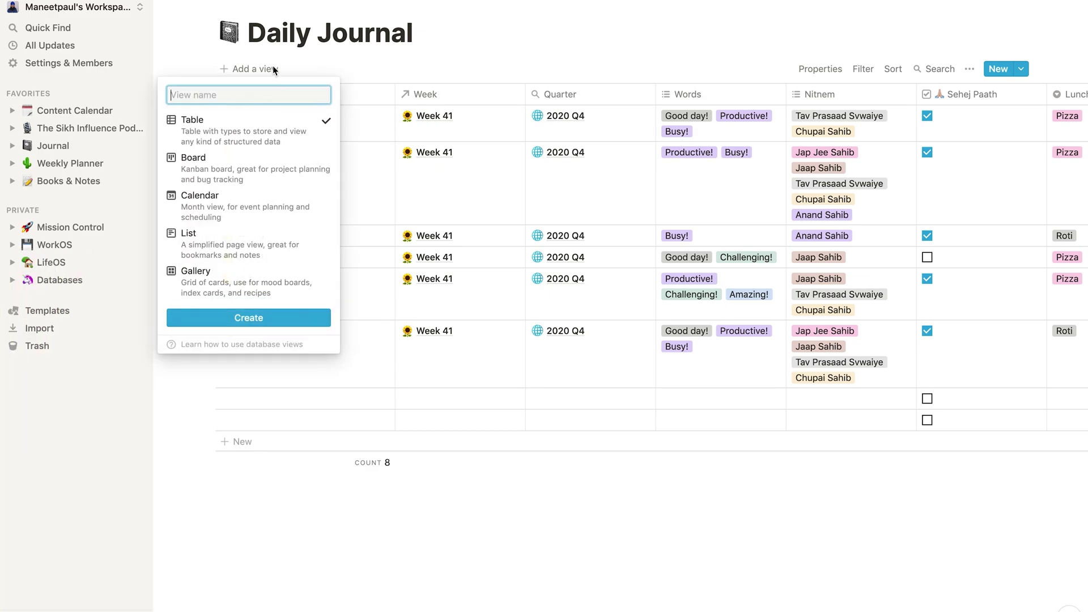
click(248, 271)
click(248, 317)
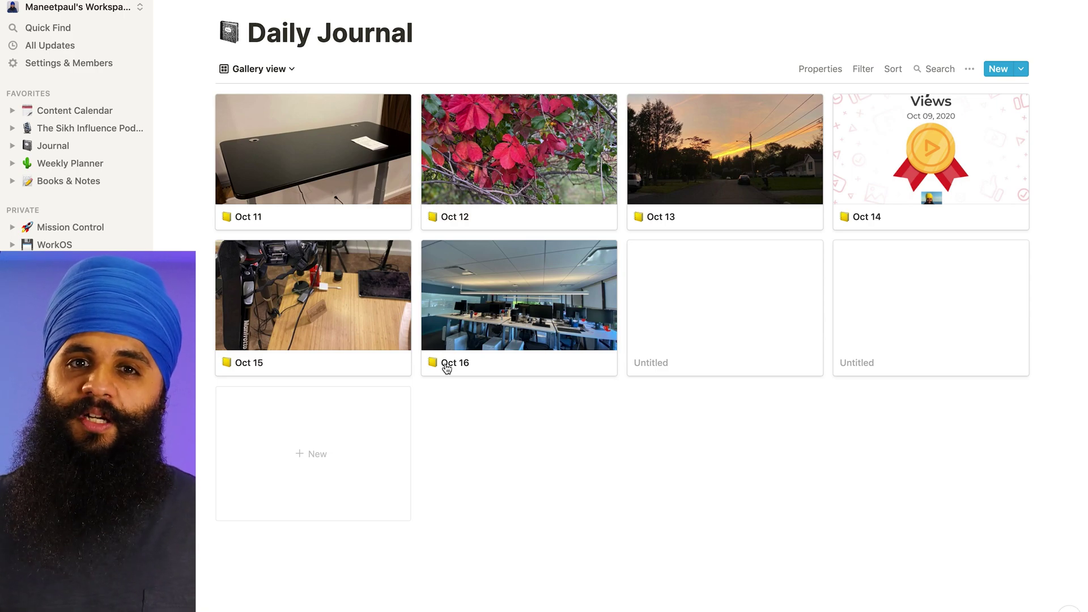
Return to the Databases page and add a Rollup column named Productivity to the Weeks database
key(super+bracketleft)
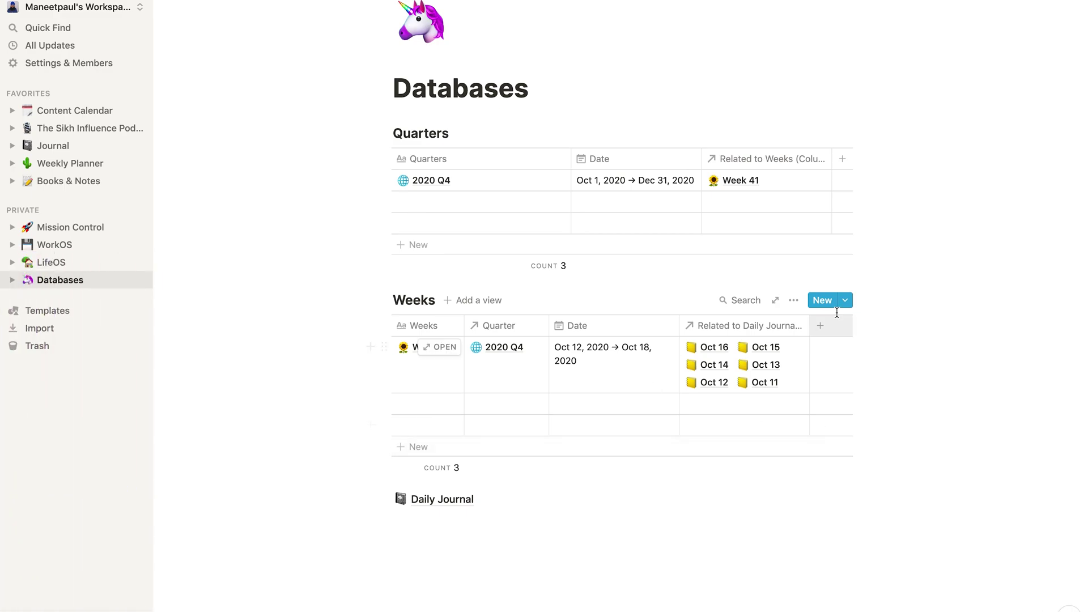
click(826, 333)
mouse_move(825, 397)
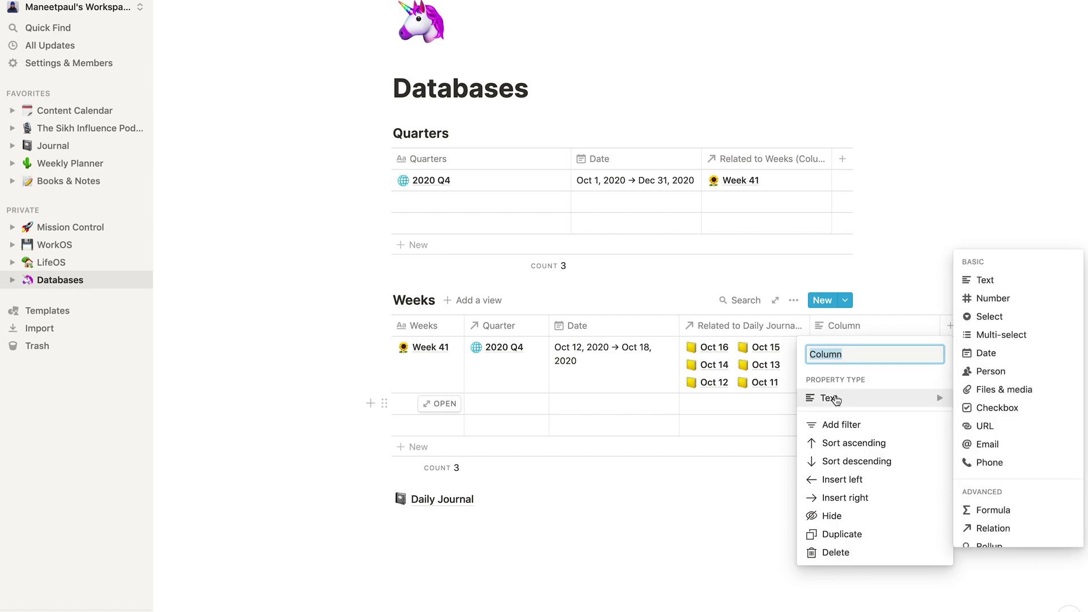
scroll(999, 417, down, 2)
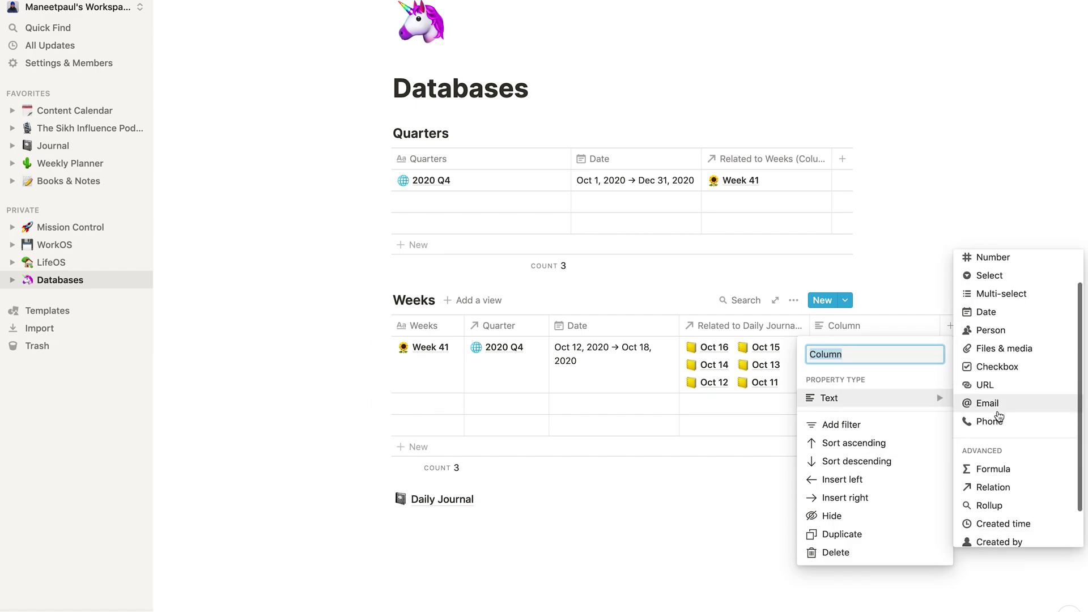
click(998, 503)
click(845, 327)
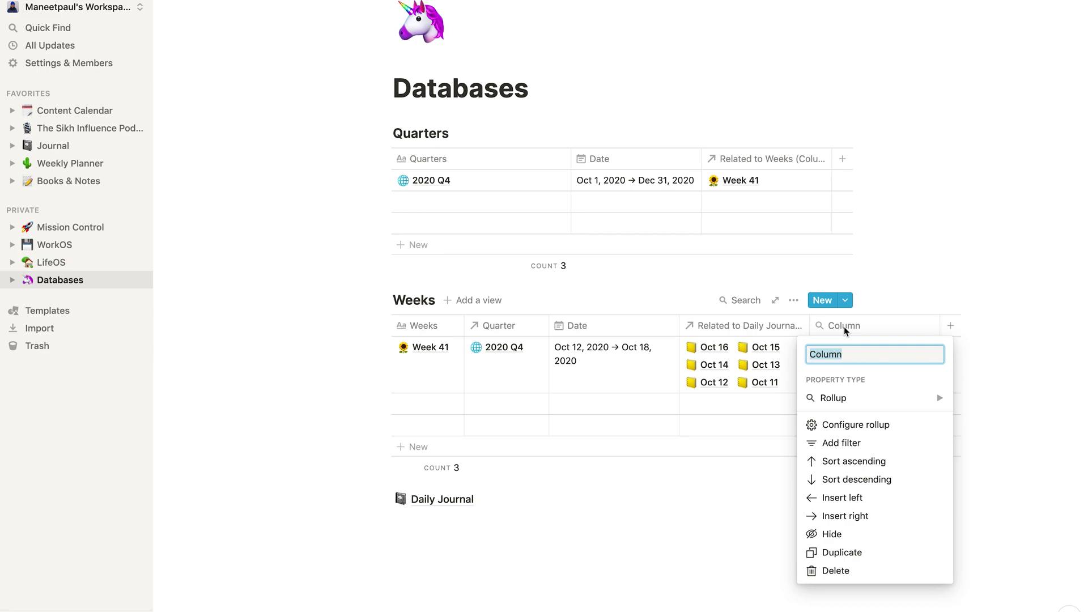
text(Productivity)
key(BackSpace)
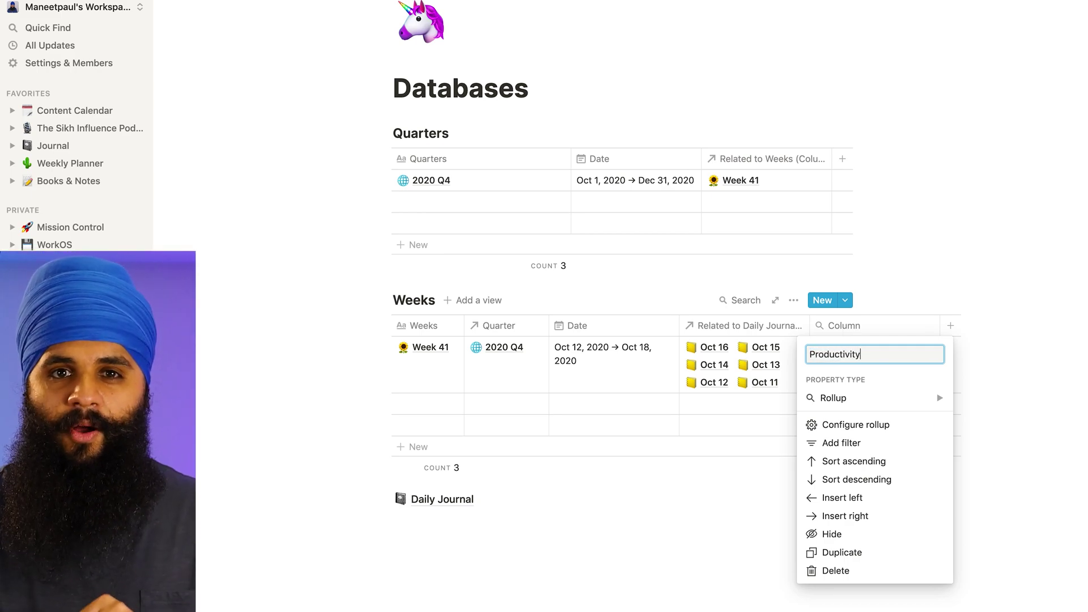
Configure the Productivity rollup to use the Daily Journal relation, its Productivity property and the Average calculation
click(879, 424)
click(904, 425)
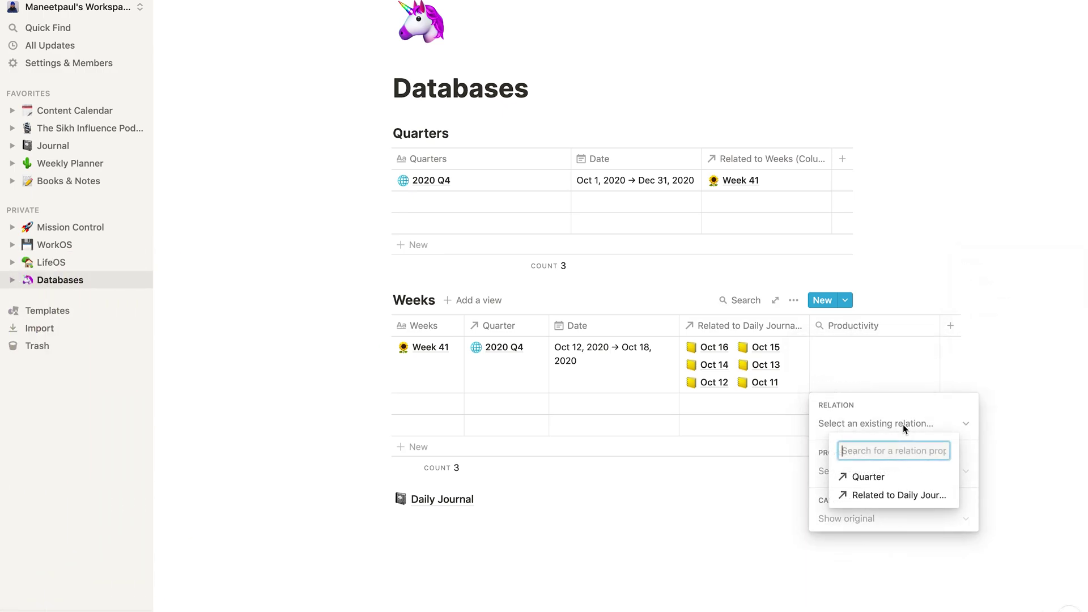
click(891, 493)
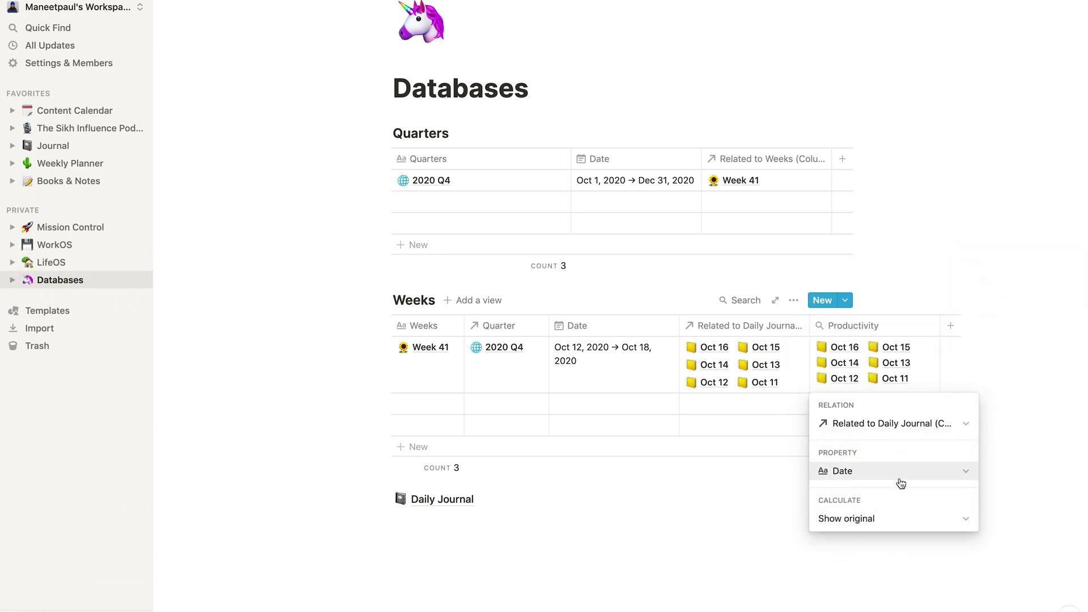
click(878, 481)
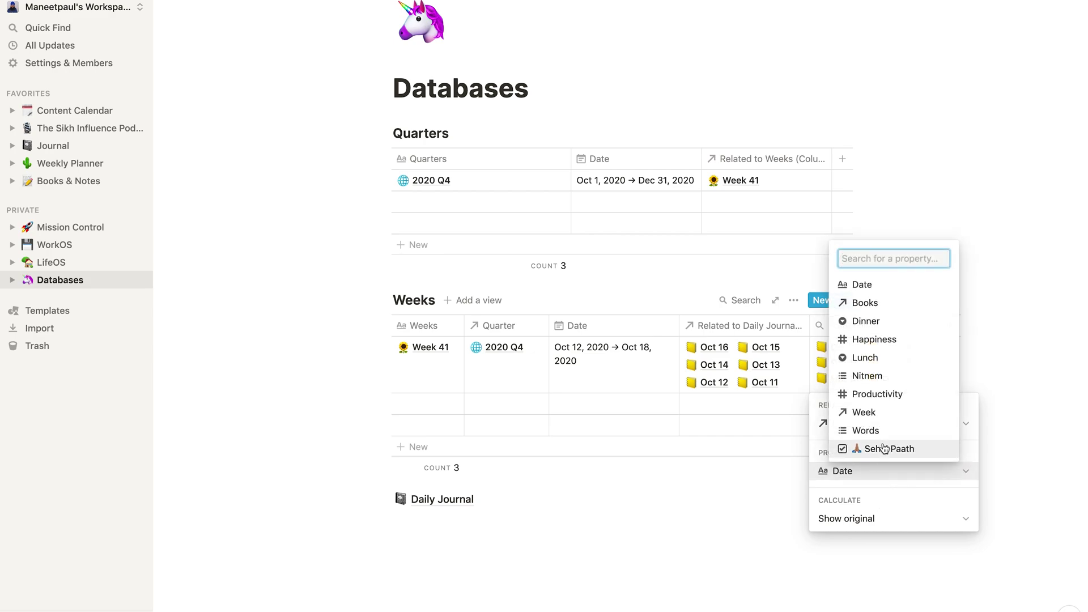
click(891, 398)
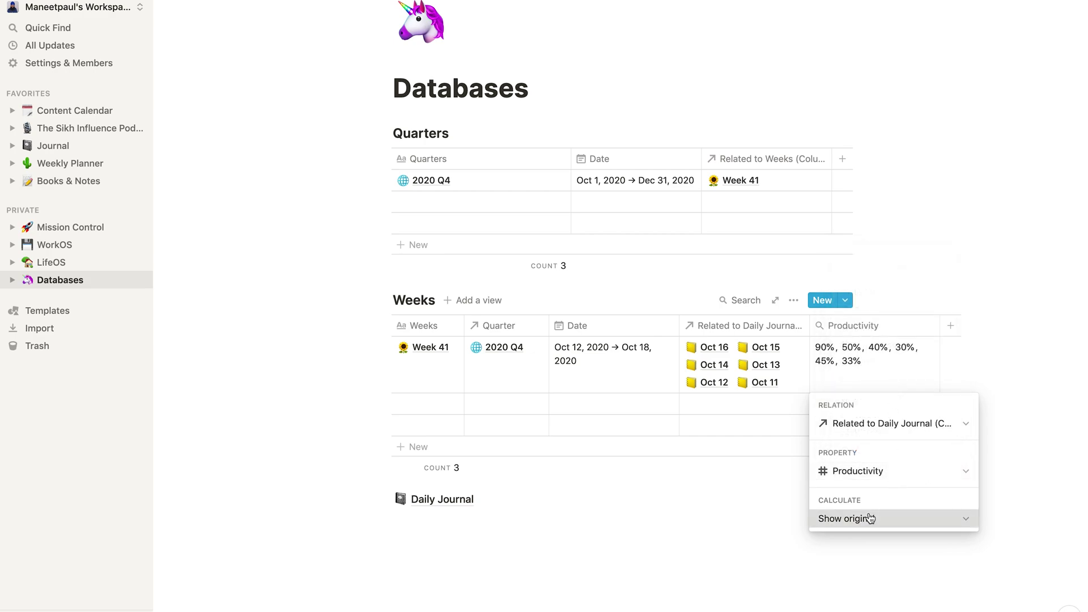
click(890, 518)
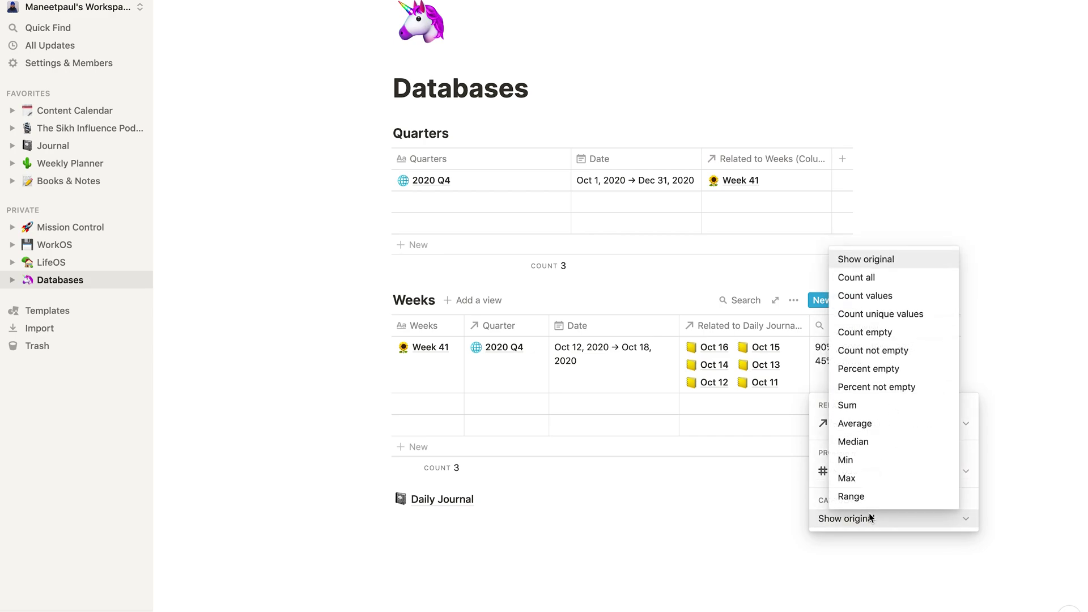
click(882, 430)
key(Escape)
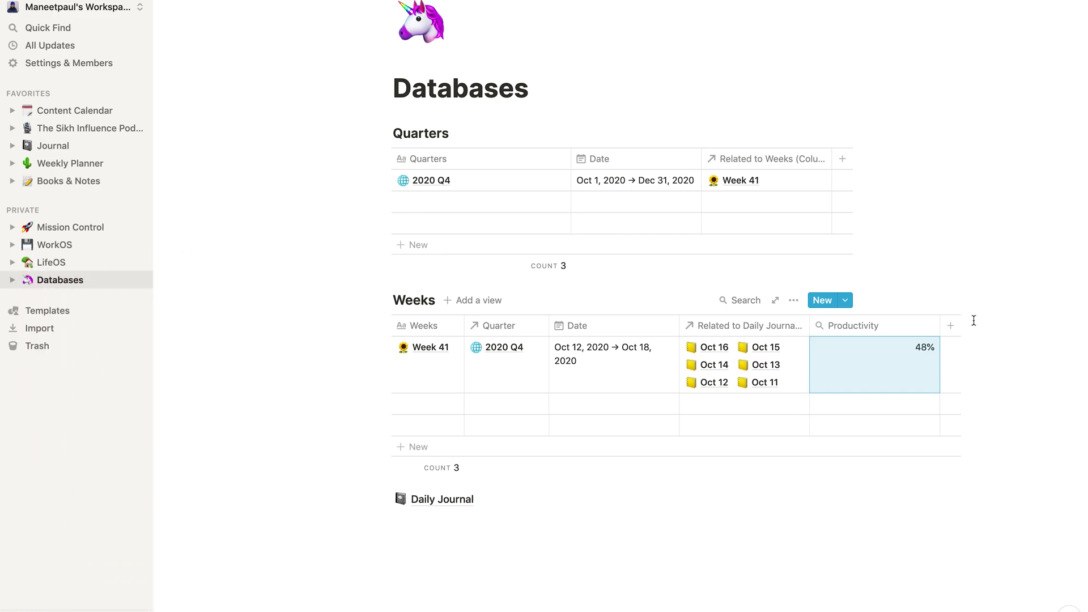
Add another column to the Weeks database after Productivity and set its property type to Rollup
click(959, 330)
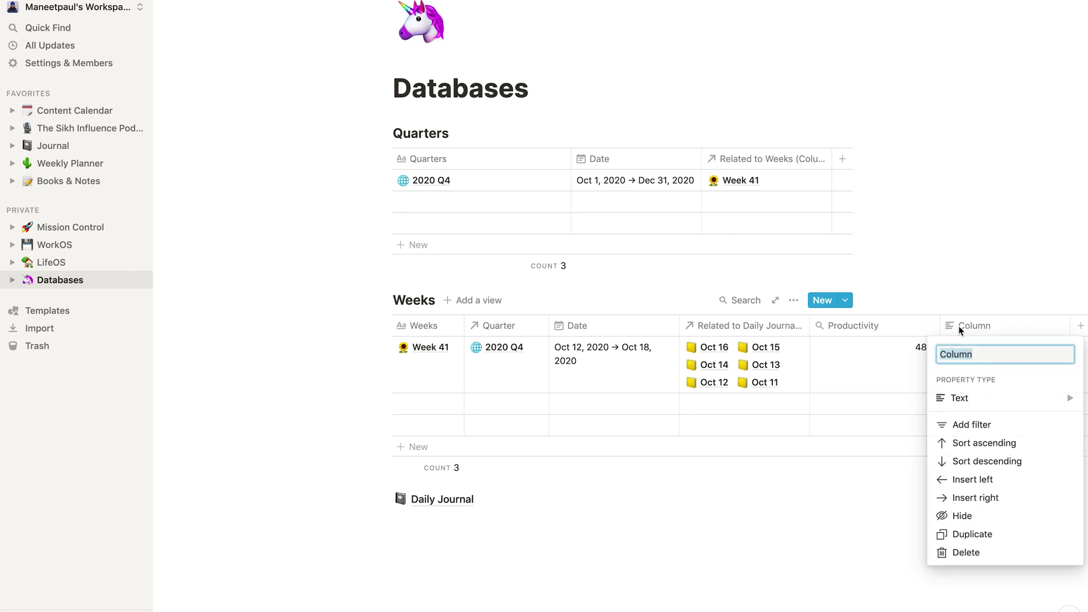
mouse_move(964, 403)
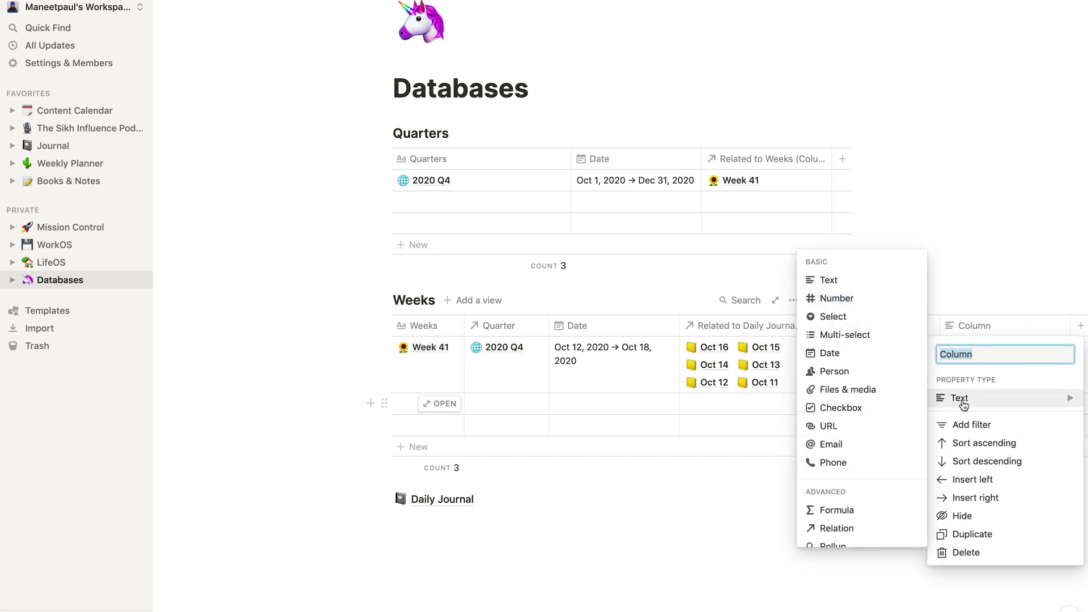
scroll(853, 488, down, 1)
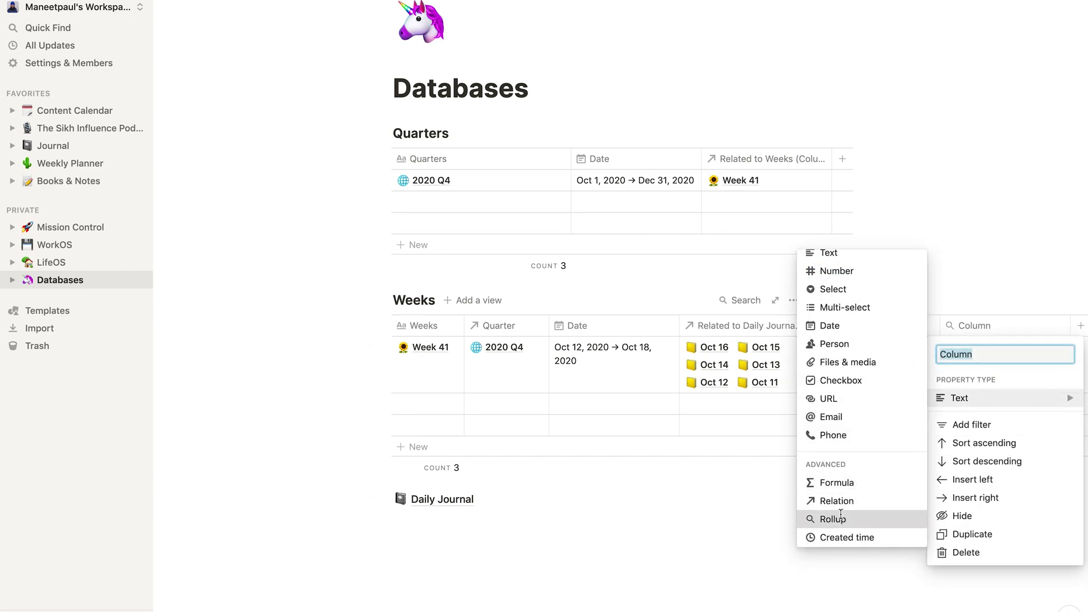
click(839, 515)
Configure the new Weeks rollup to use the Daily Journal relation, its Sehej Paath property and the Percent checked calculation
click(999, 329)
click(993, 422)
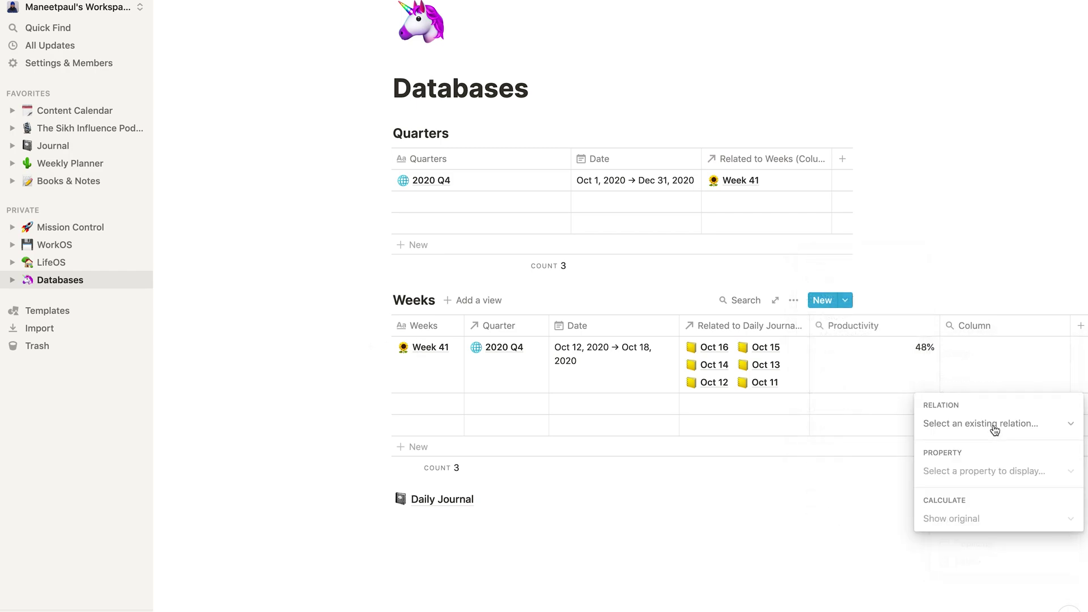
click(993, 426)
click(989, 471)
click(989, 448)
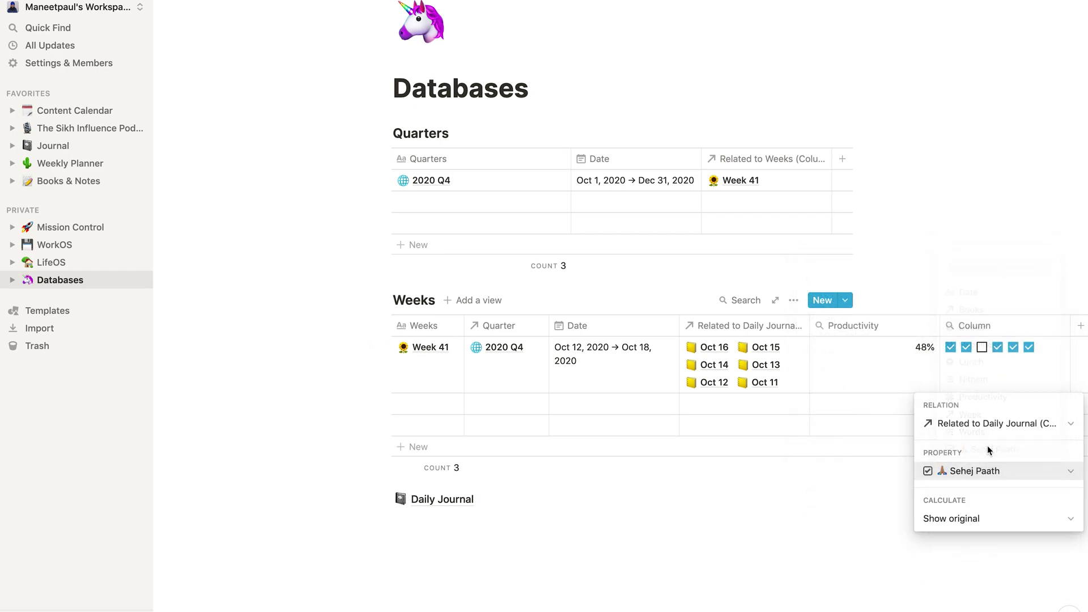
click(1000, 518)
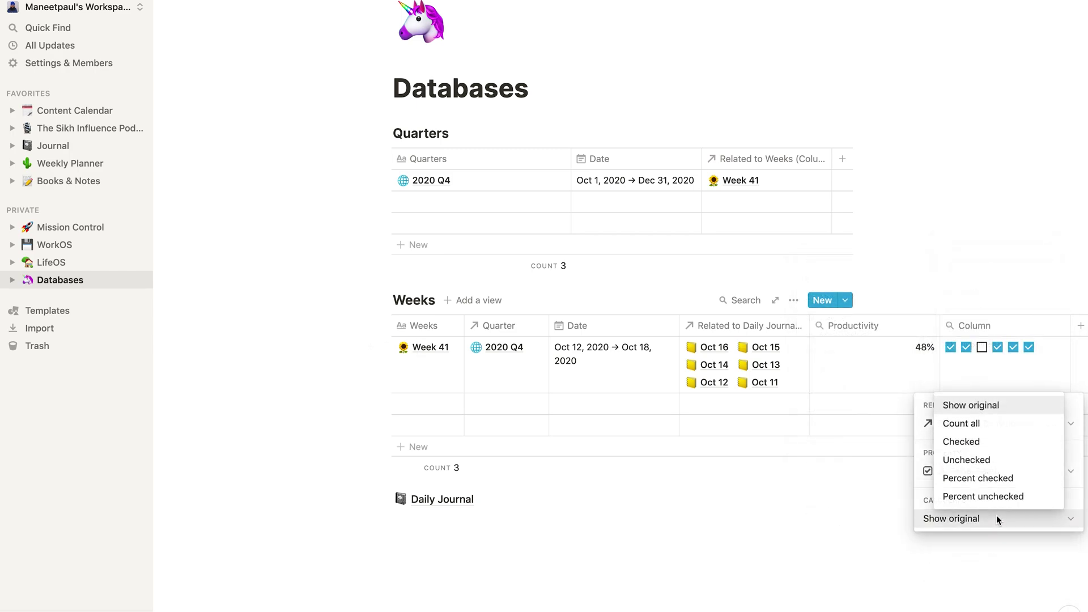
click(1008, 481)
key(Escape)
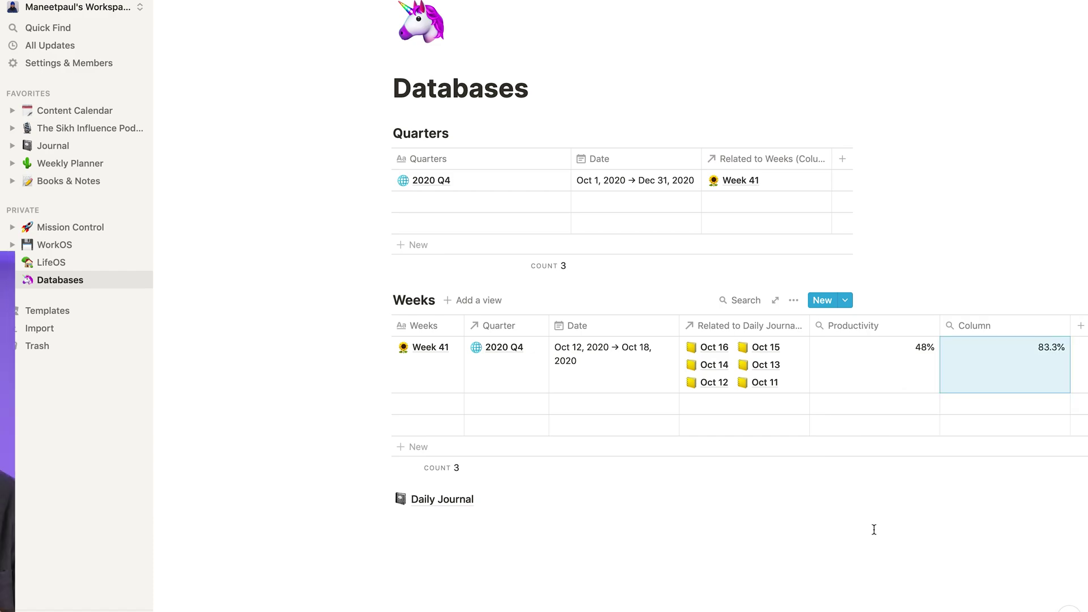